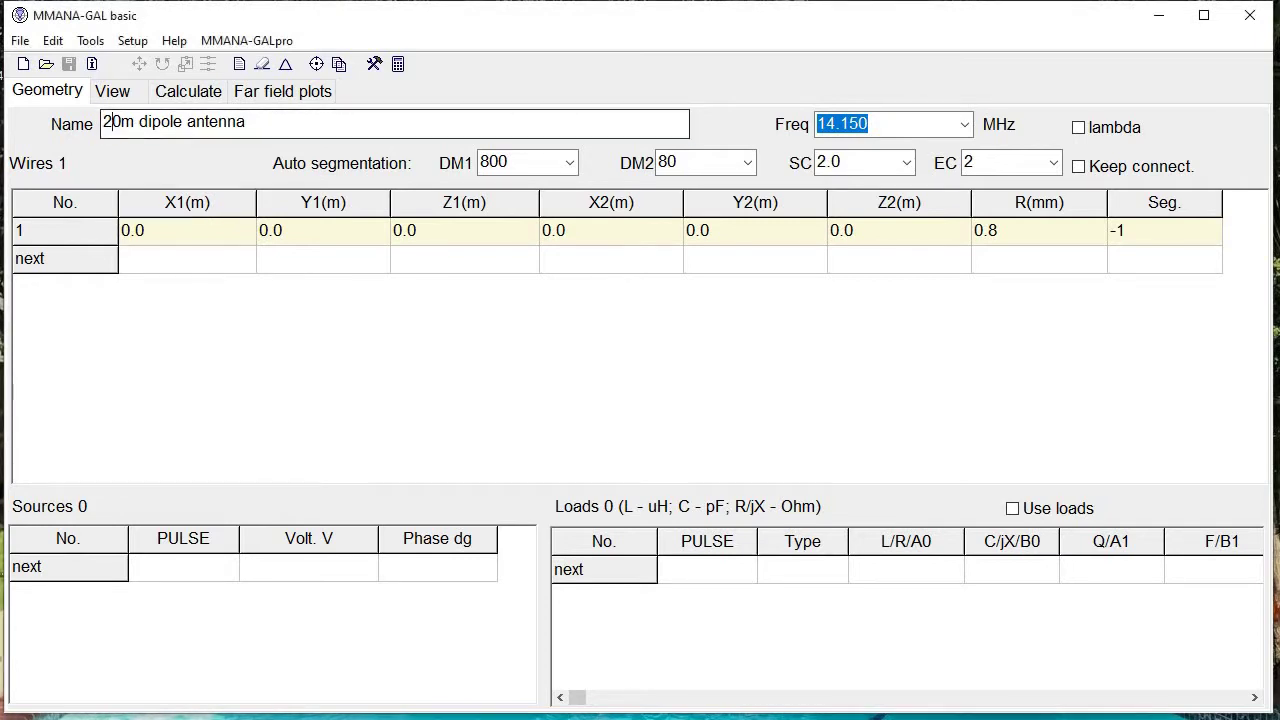
# - Switch wire coordinates to wavelengths and set wire 1's Y1 to -0.25 and Y2 to 0.25
pyautogui.moveTo(104, 121); pyautogui.dragTo(246, 121)
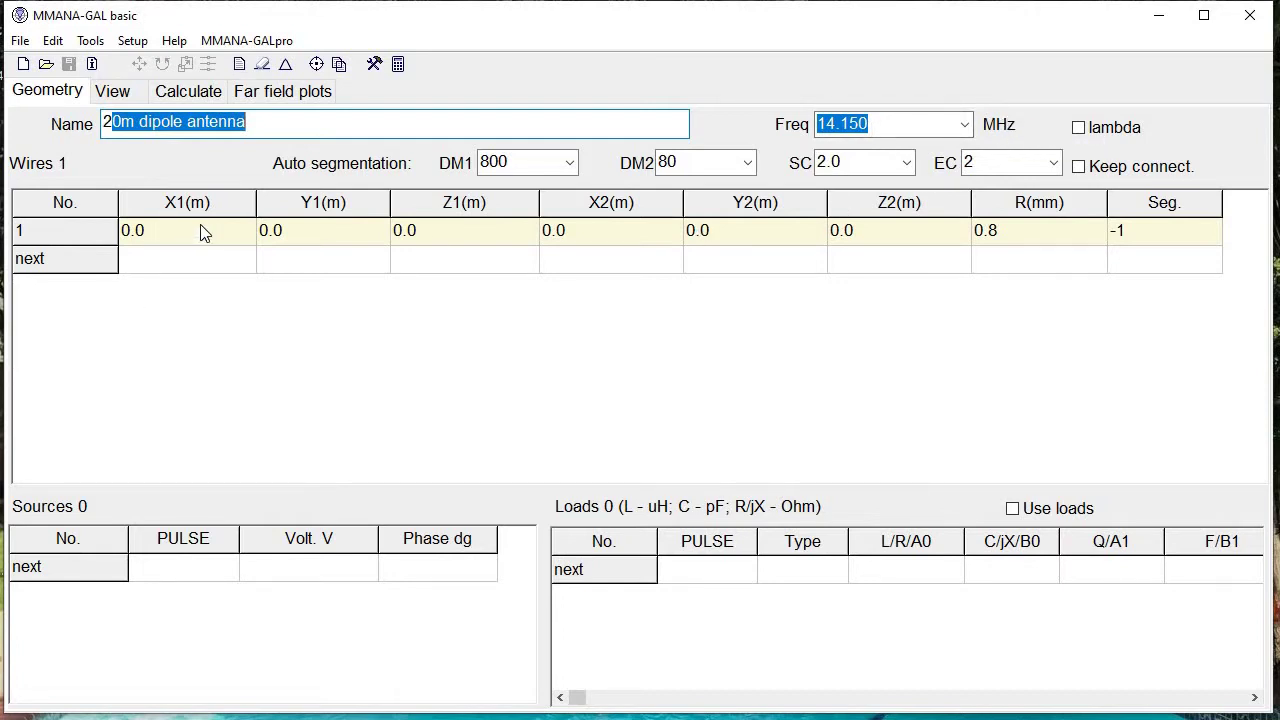
pyautogui.click(1079, 127)
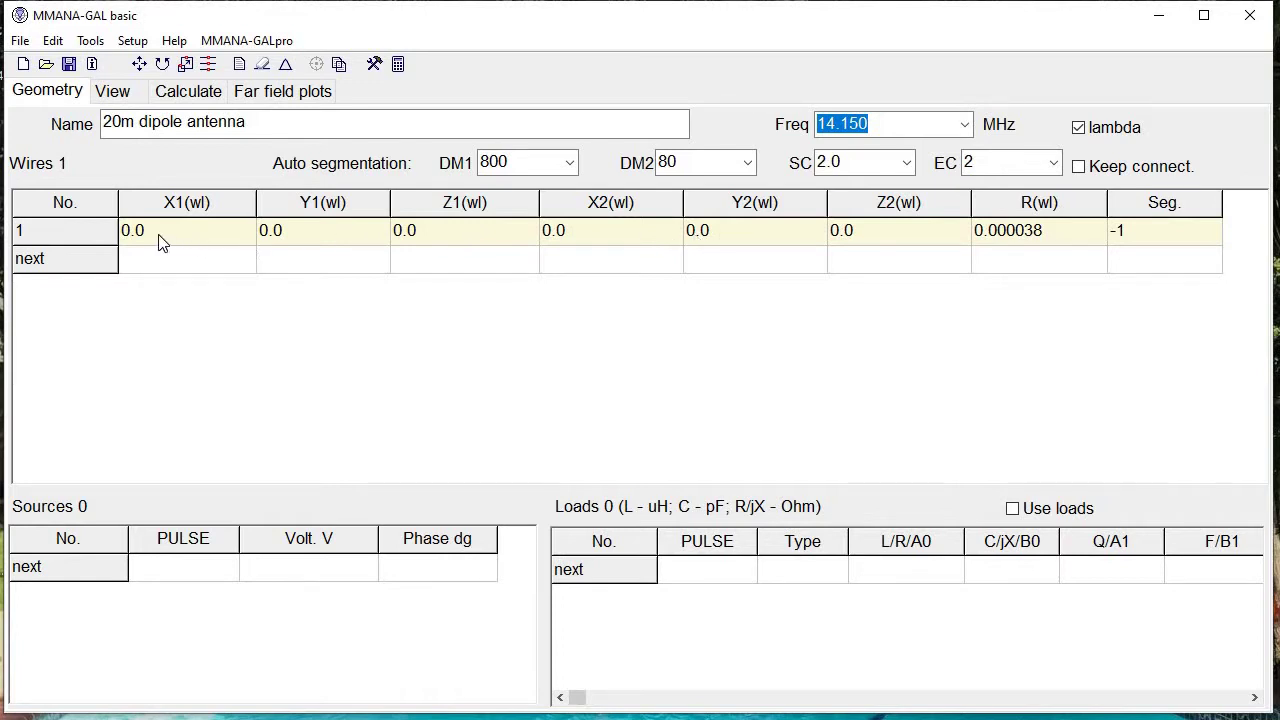
pyautogui.click(309, 236)
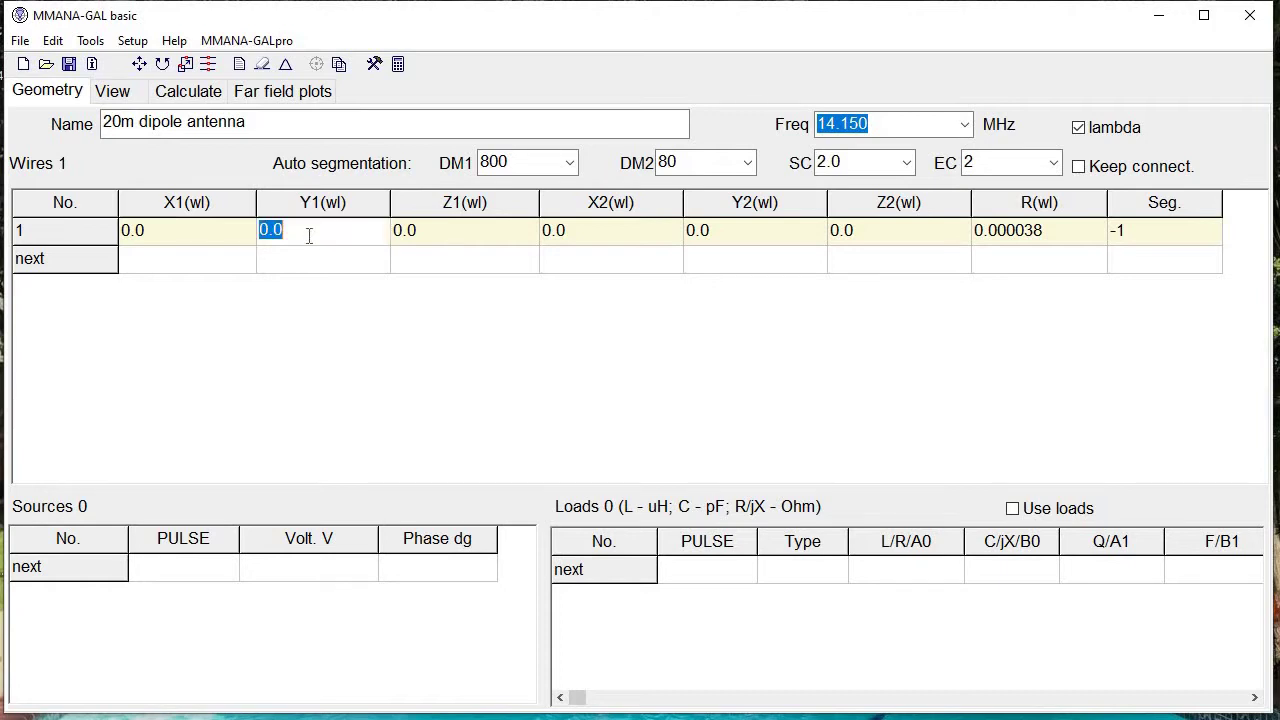
pyautogui.write('-0')
pyautogui.write('.25')
pyautogui.press('Return')
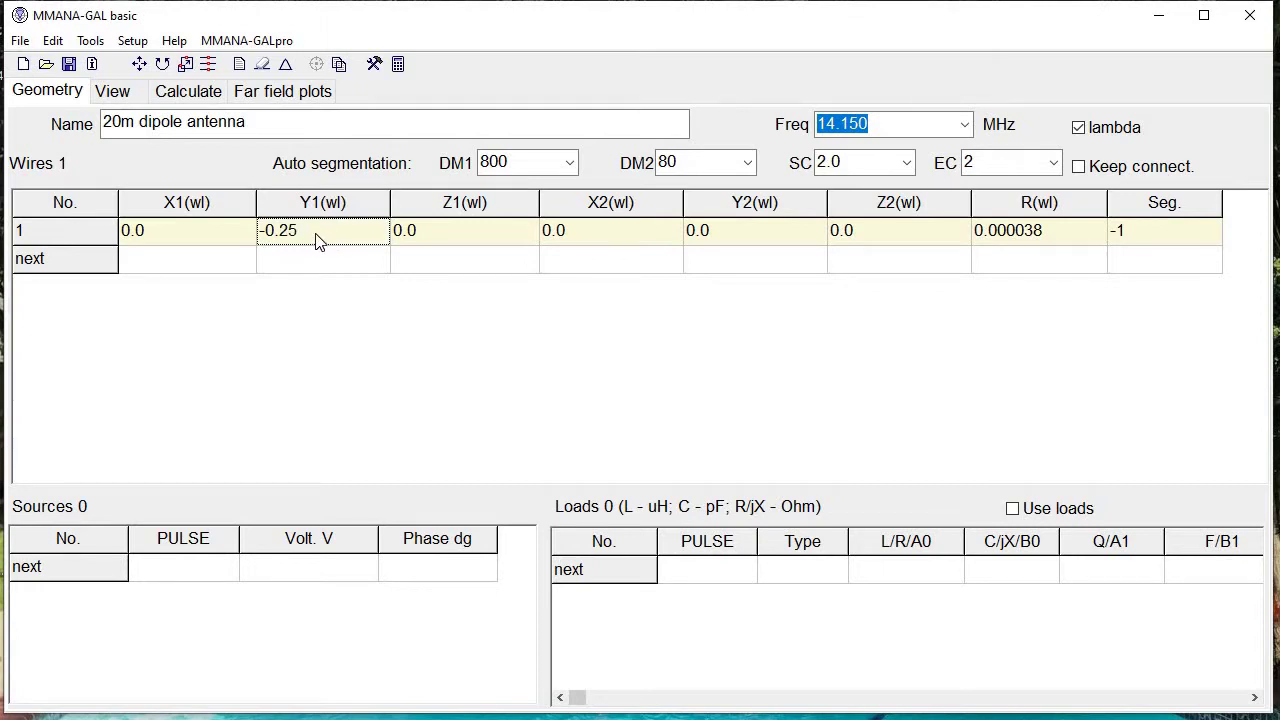
pyautogui.click(752, 238)
pyautogui.click(747, 231)
pyautogui.write('.25')
pyautogui.press('Return')
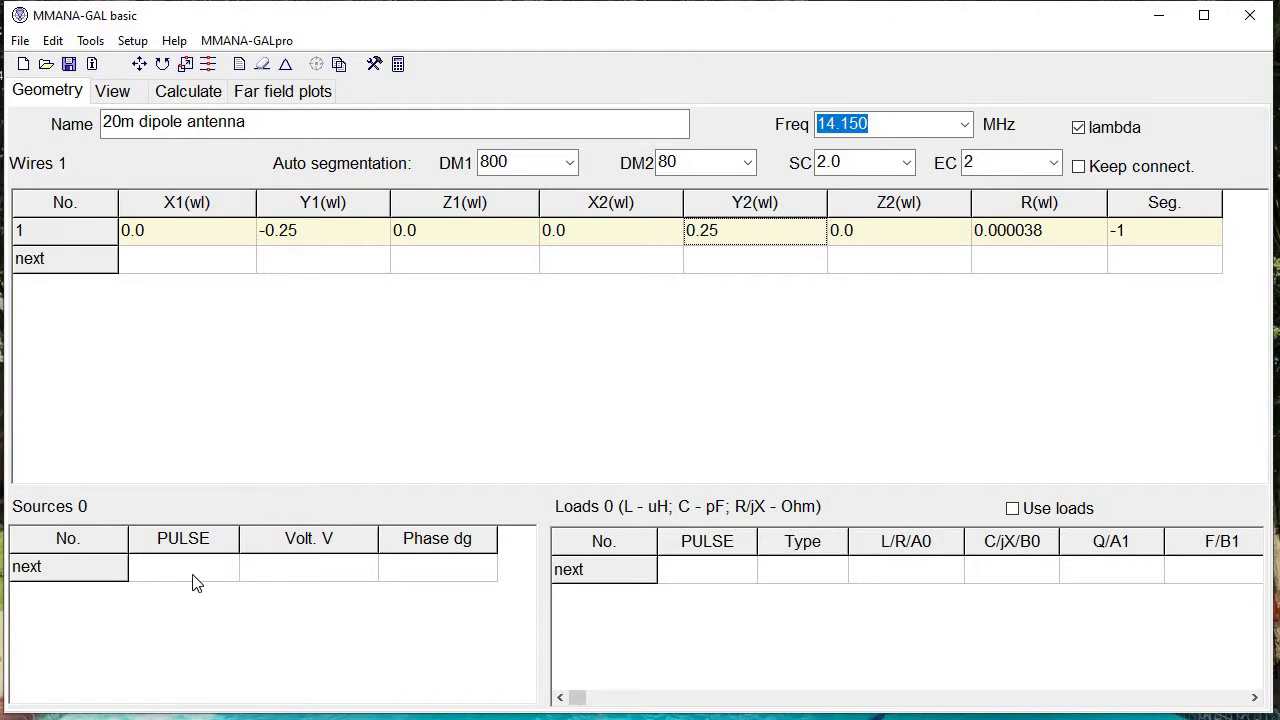
# - In the 3-D view, add a feed source at the centre of wire 1
pyautogui.click(121, 99)
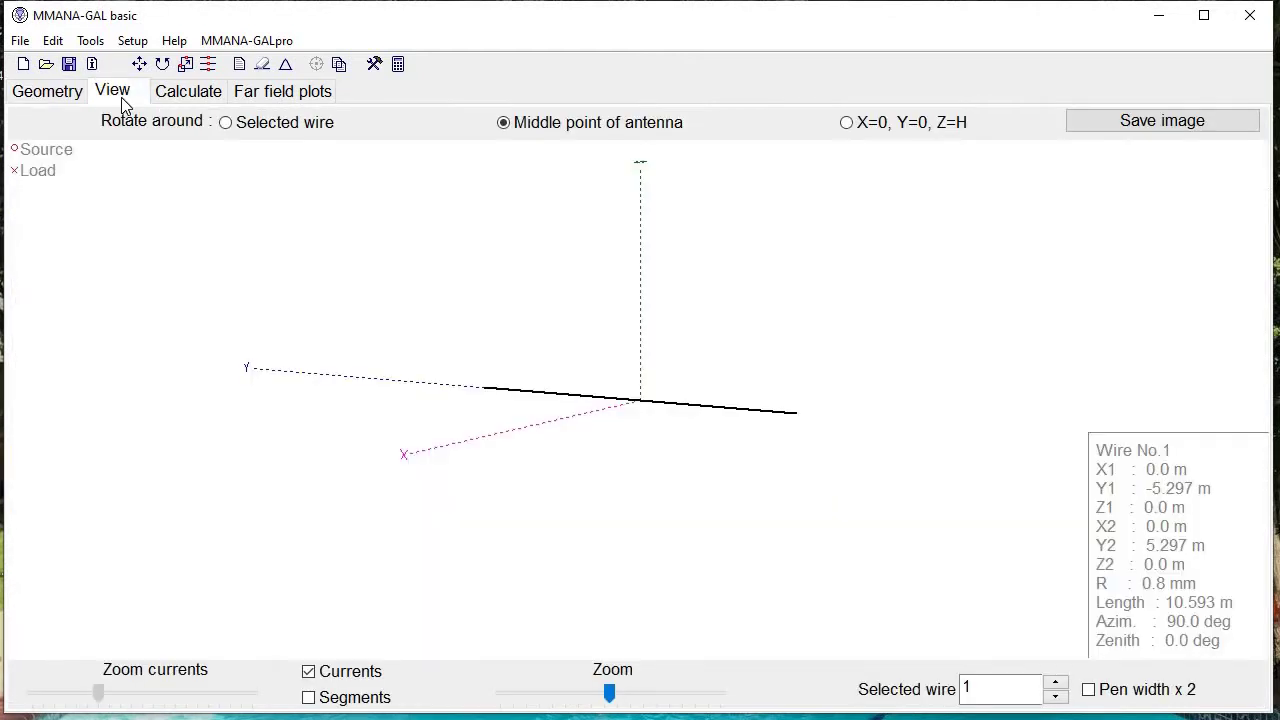
pyautogui.rightClick(629, 399)
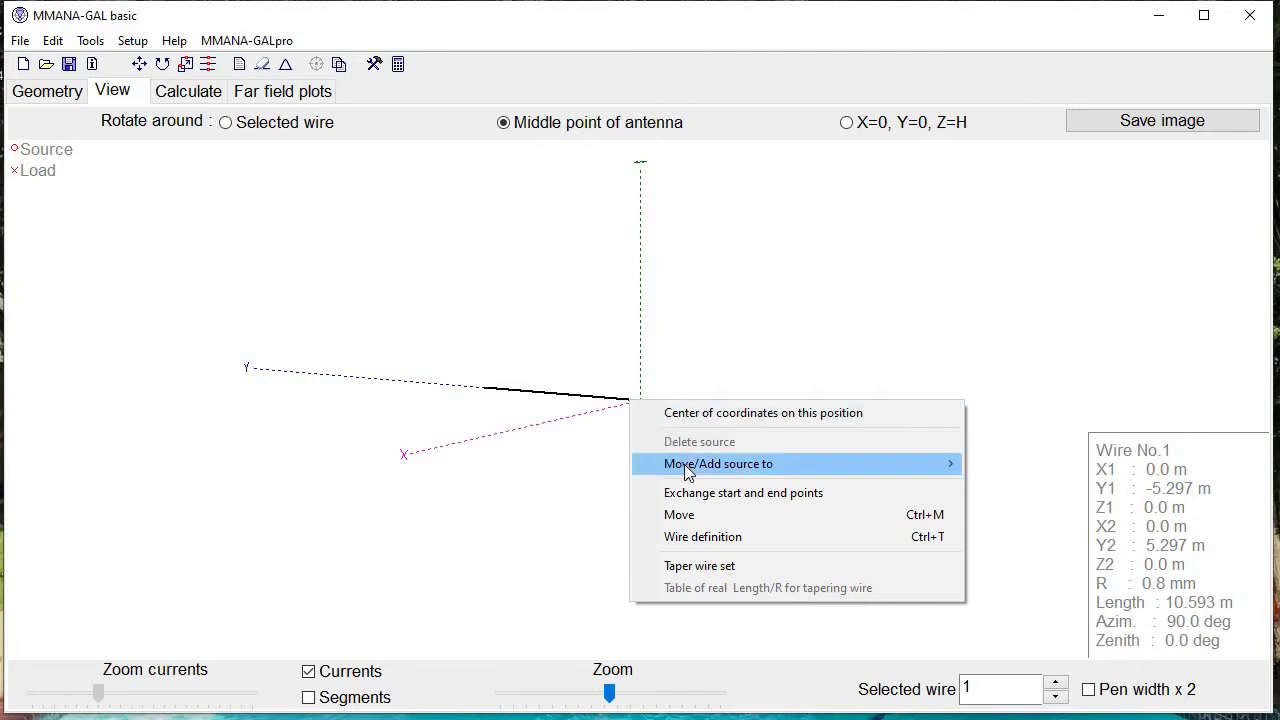
pyautogui.moveTo(687, 468)
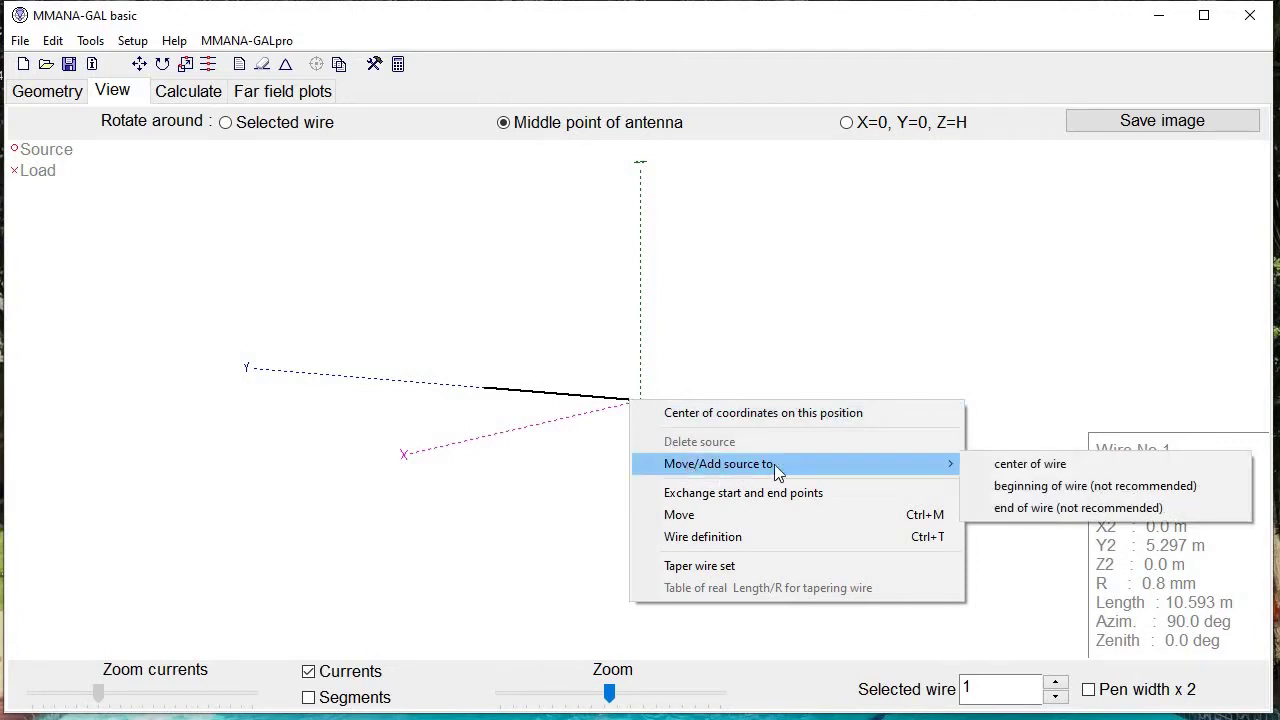
pyautogui.click(1030, 464)
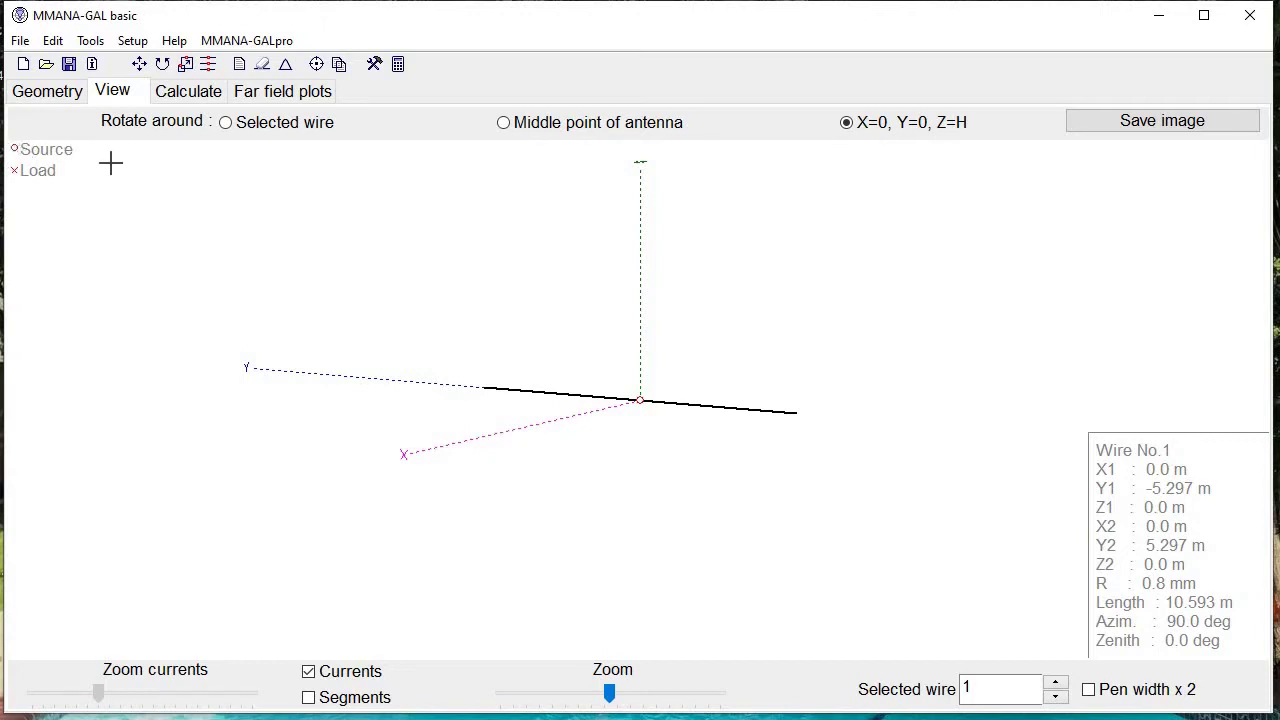
# - Check the new w1c source entry at 1.0 V and view the fed dipole in 3-D
pyautogui.click(52, 95)
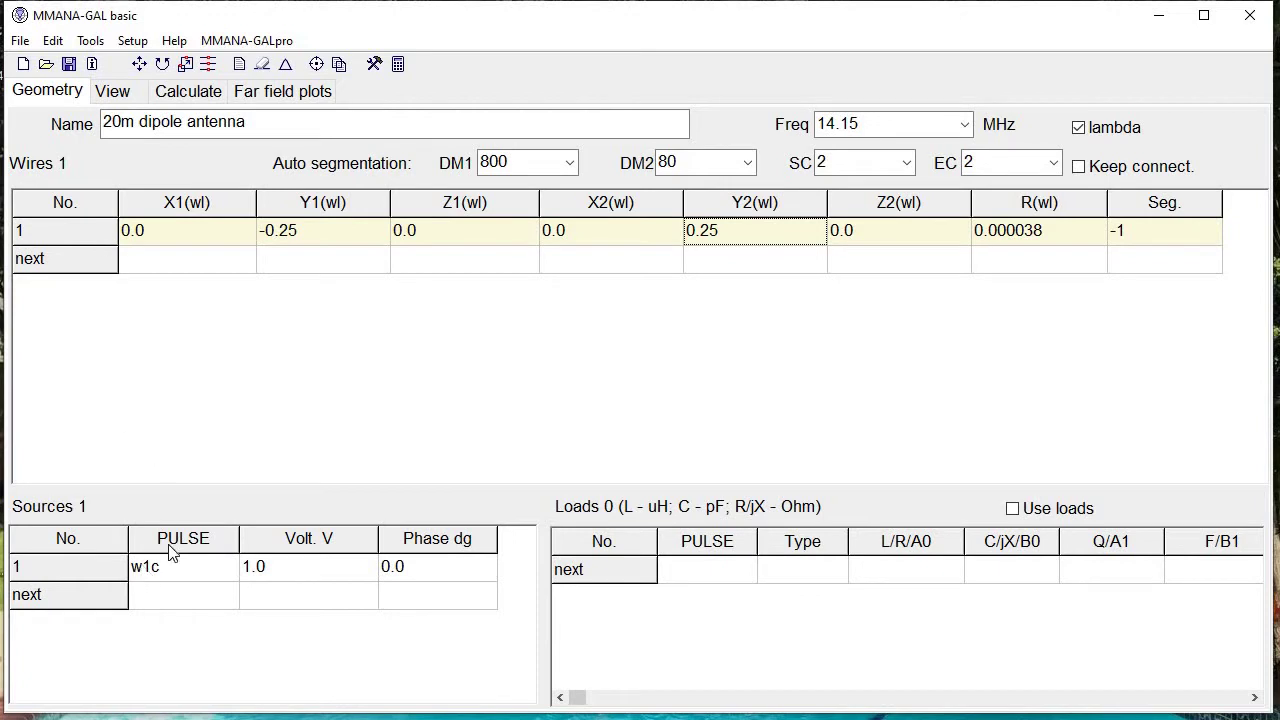
pyautogui.click(147, 574)
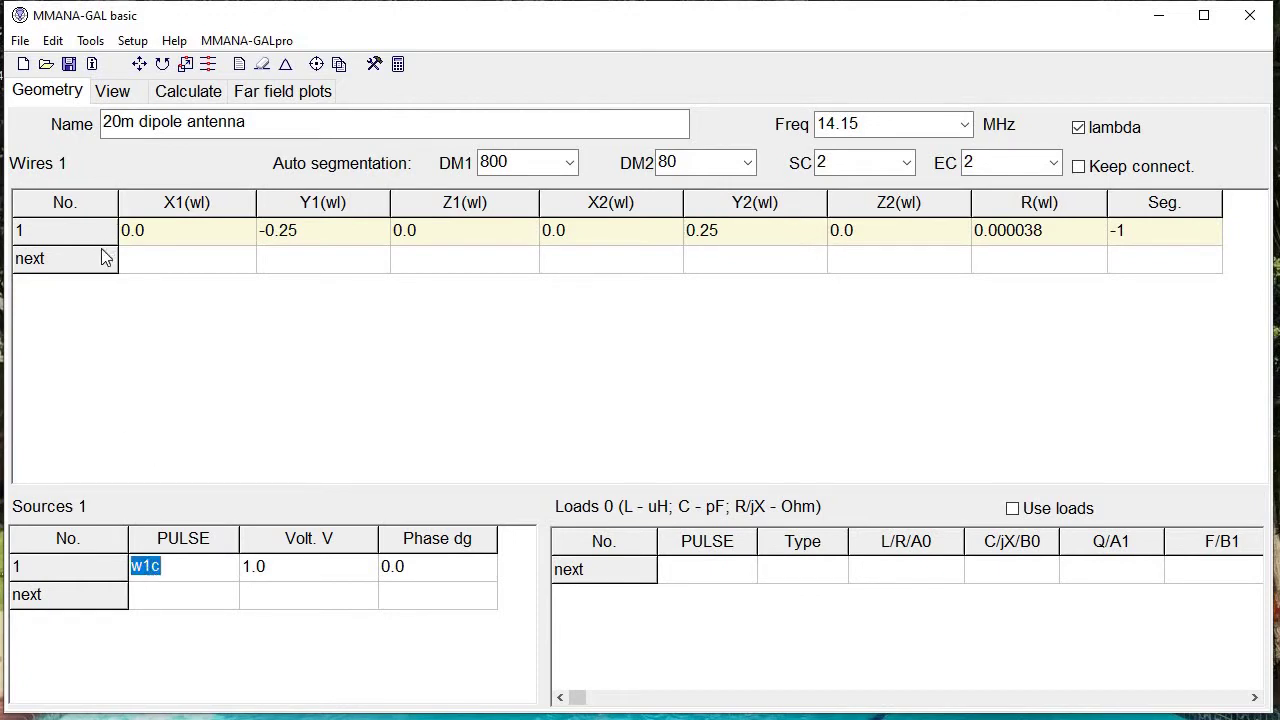
pyautogui.click(157, 249)
pyautogui.click(176, 569)
pyautogui.click(300, 569)
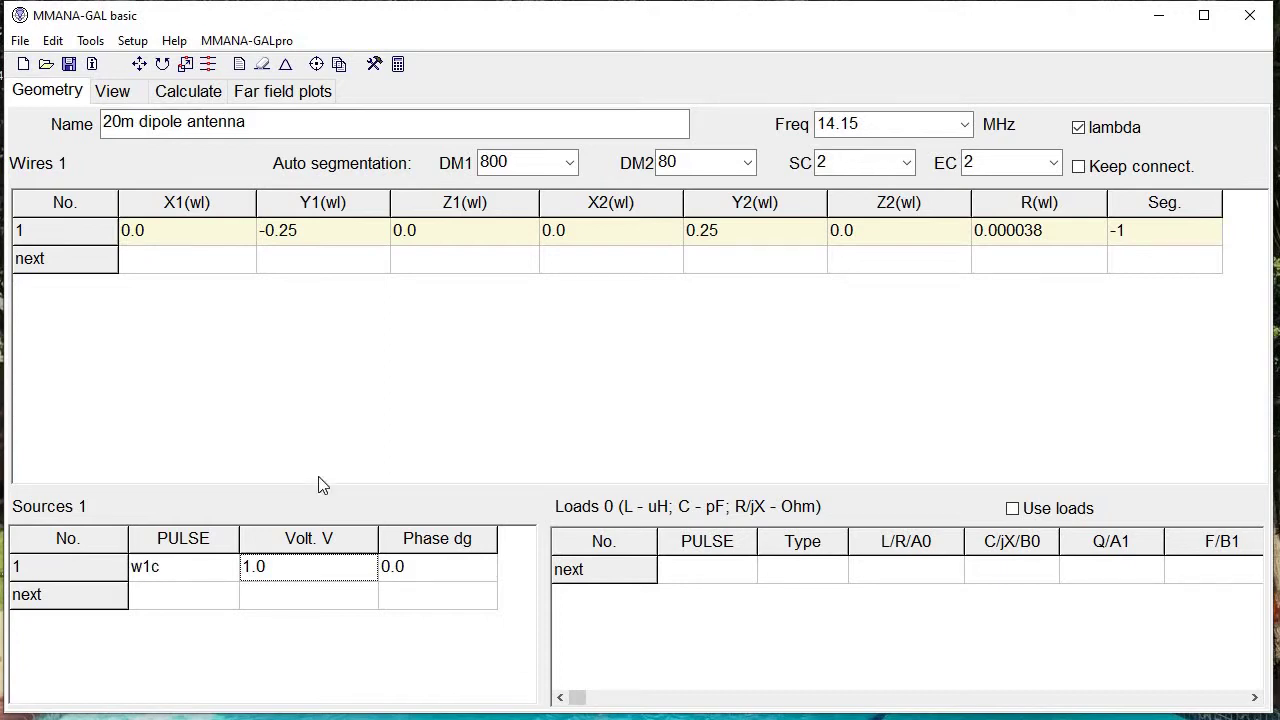
pyautogui.click(118, 90)
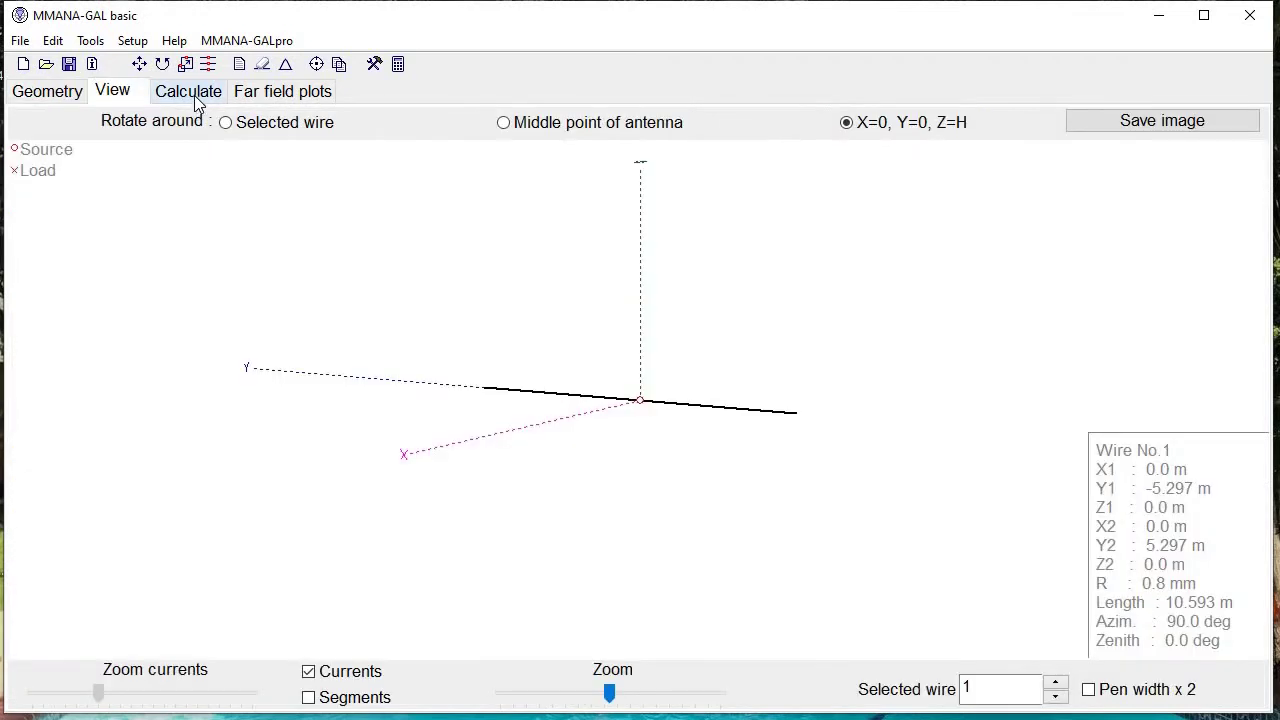
# - Set the material to Cu wire and run the analysis, giving SWR 1.86 and 82.0+j24.46 Ω
pyautogui.click(195, 97)
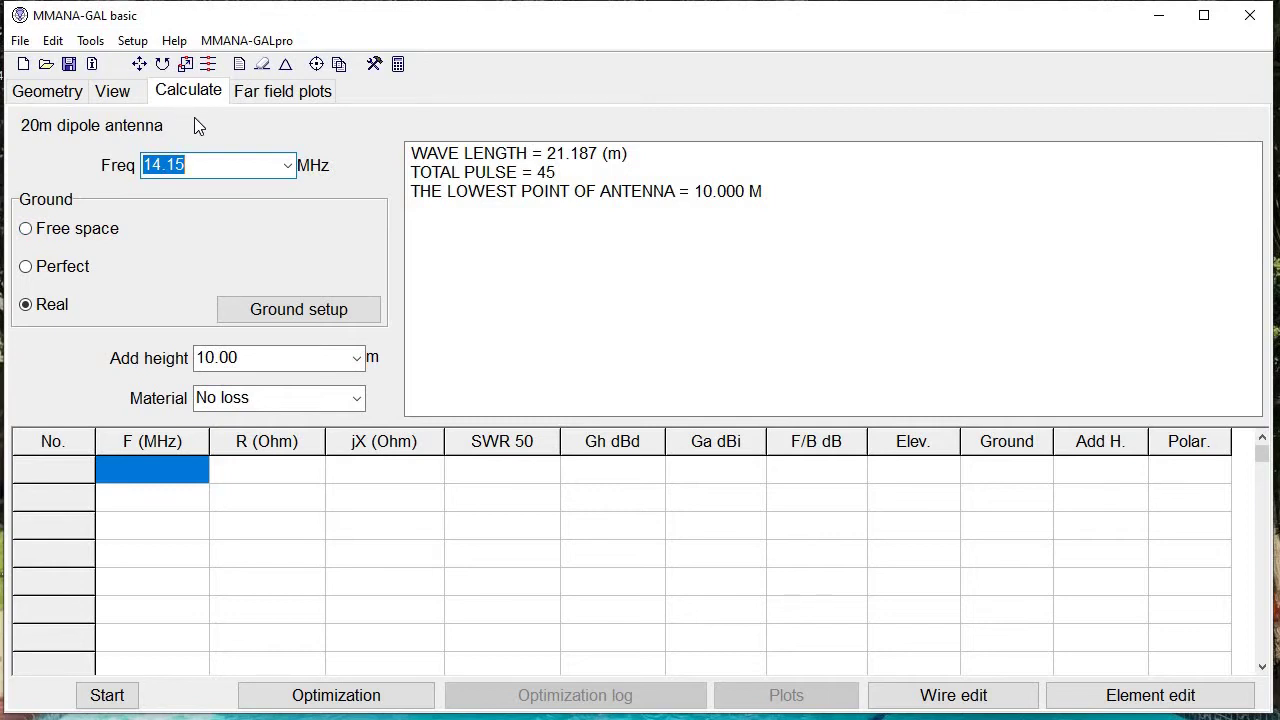
pyautogui.click(357, 400)
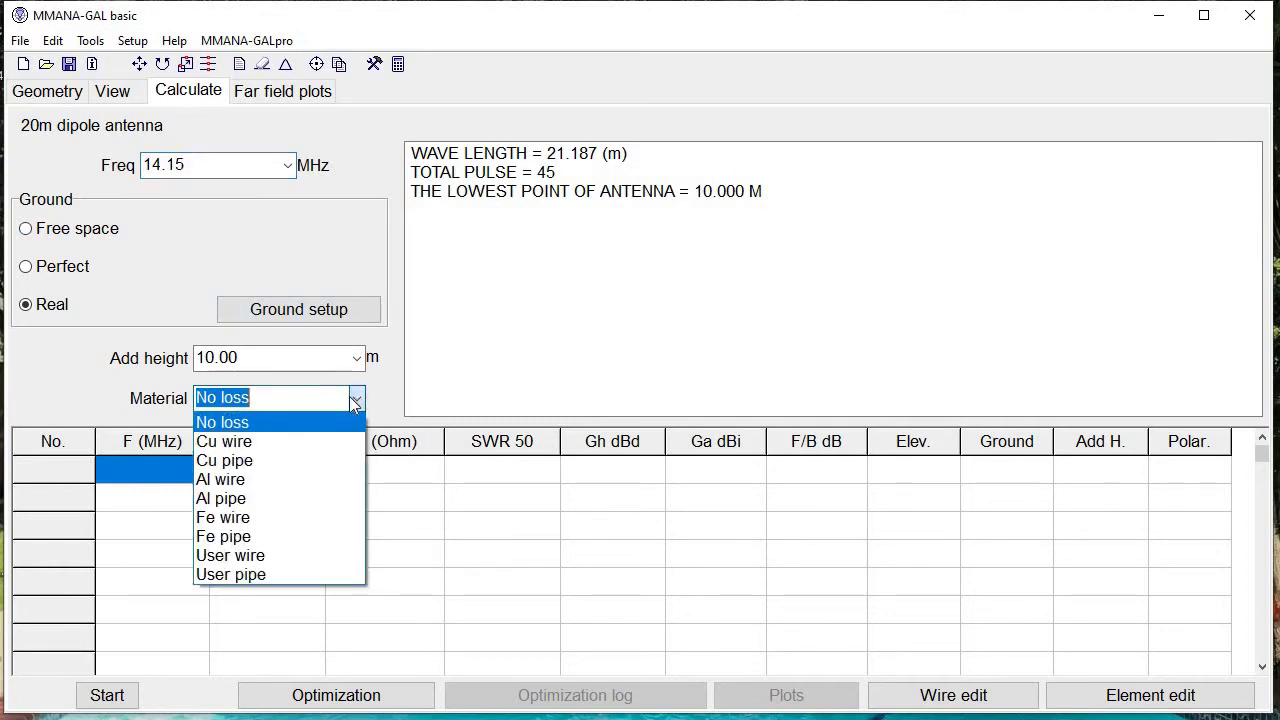
pyautogui.click(282, 435)
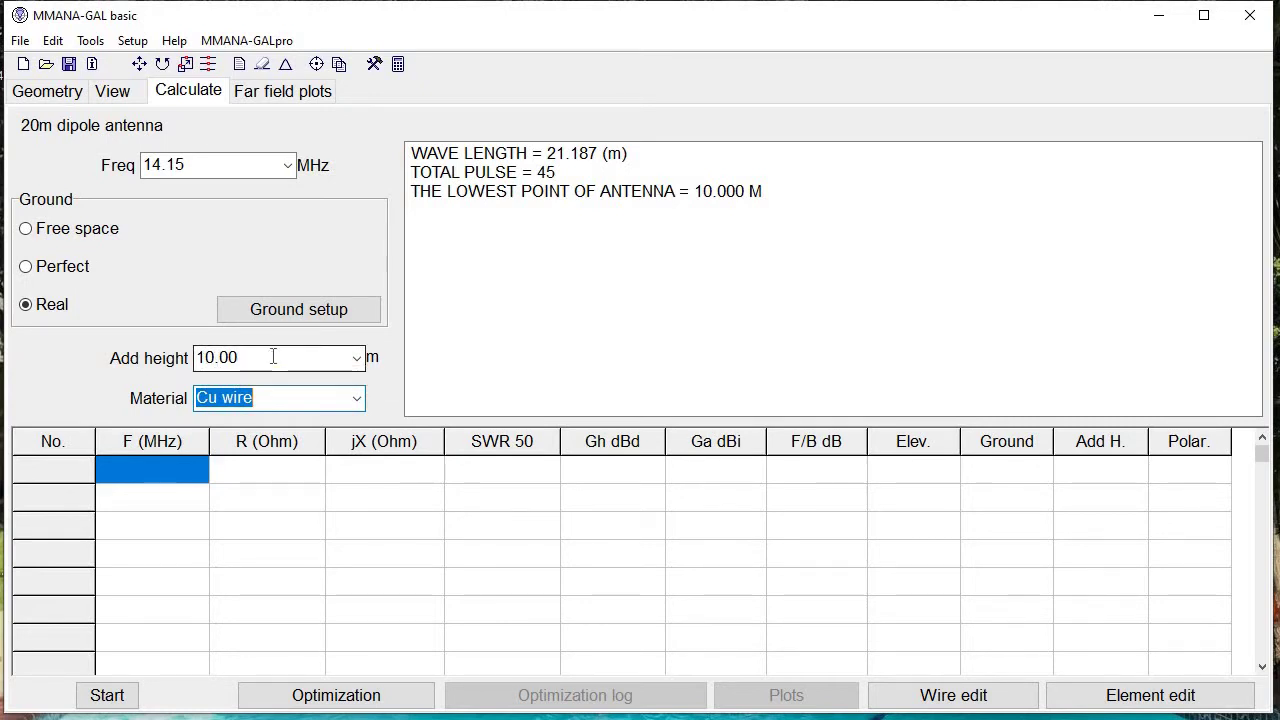
pyautogui.click(110, 695)
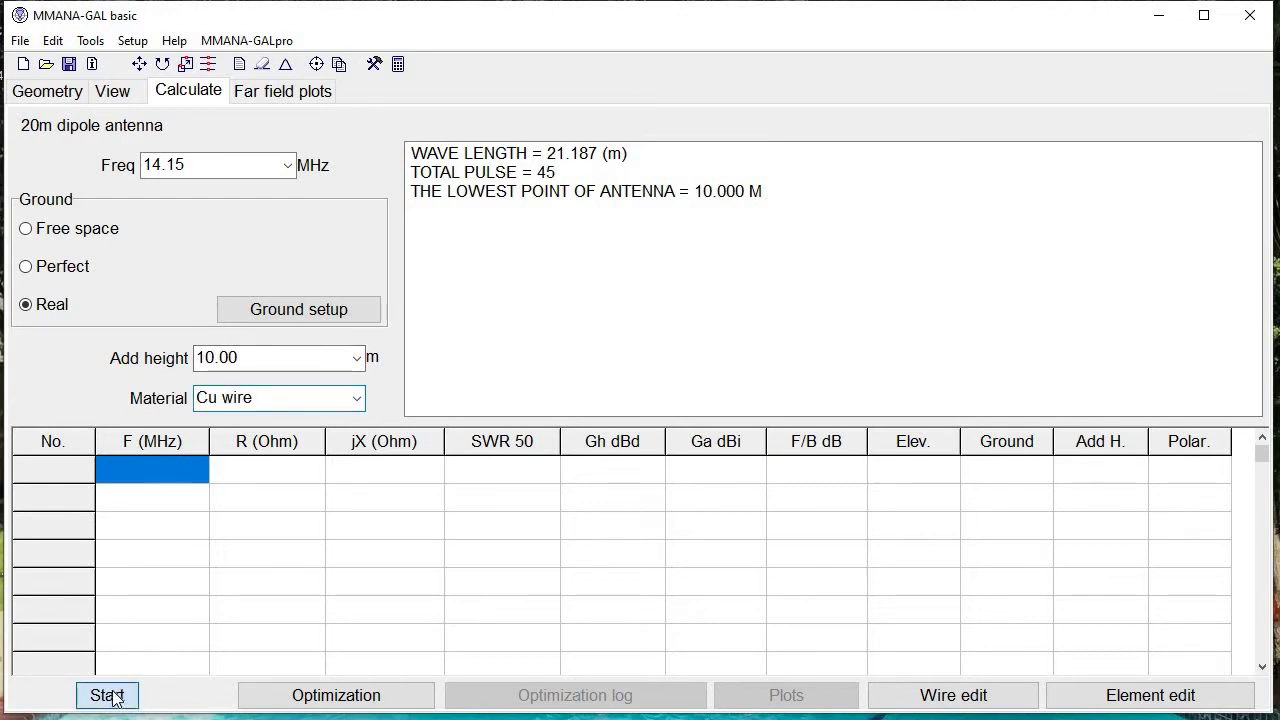
pyautogui.click(115, 695)
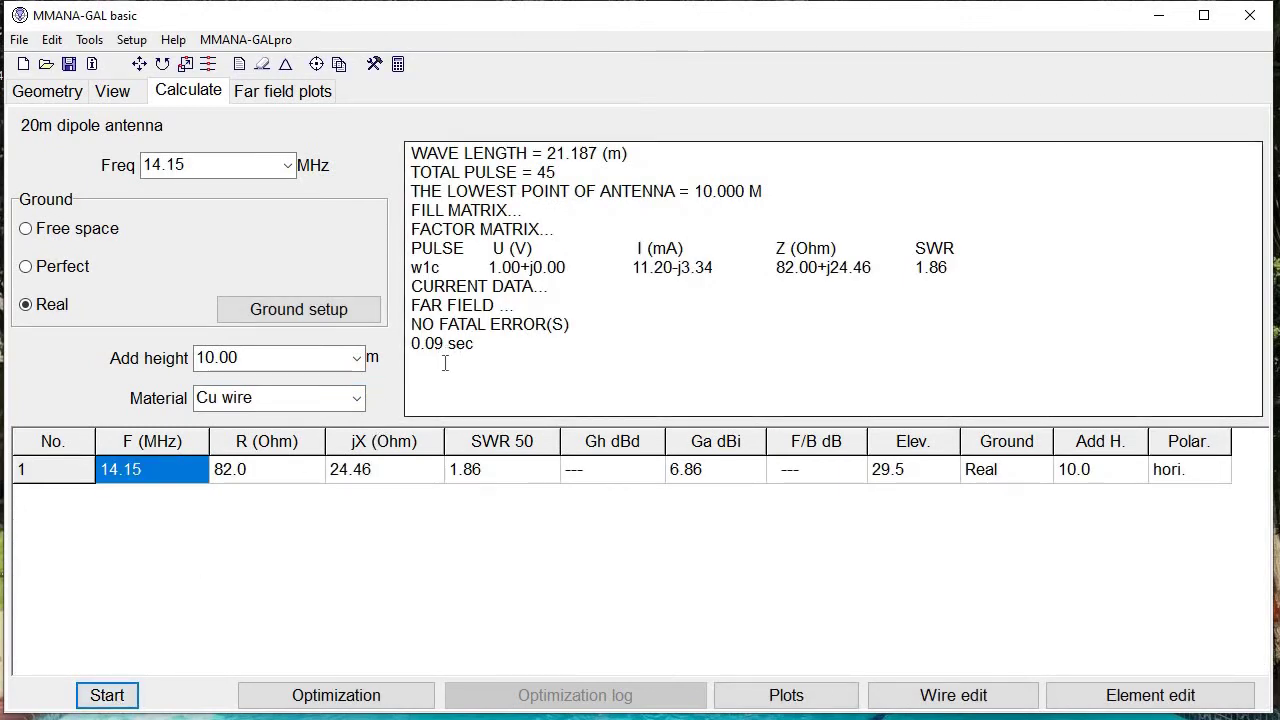
pyautogui.click(455, 476)
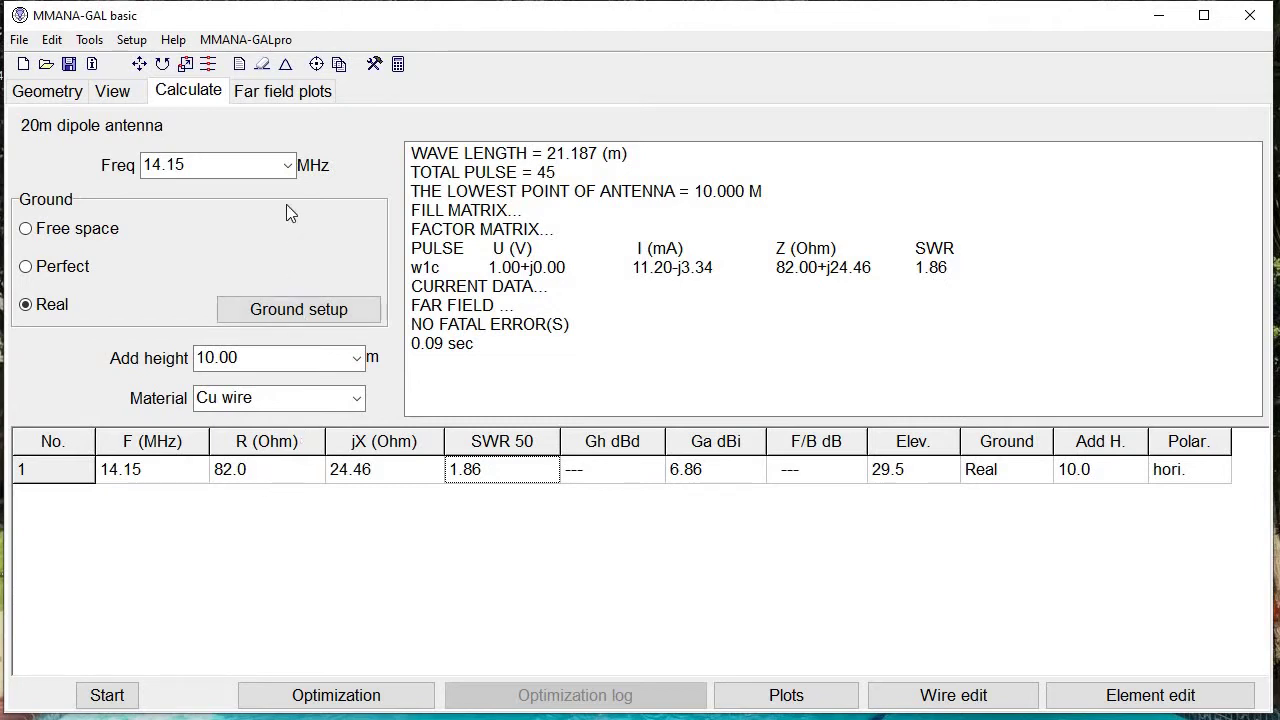
# - Redraw the far-field azimuth pattern at 5° elevation and read its -3.9 dBi gain
pyautogui.click(281, 95)
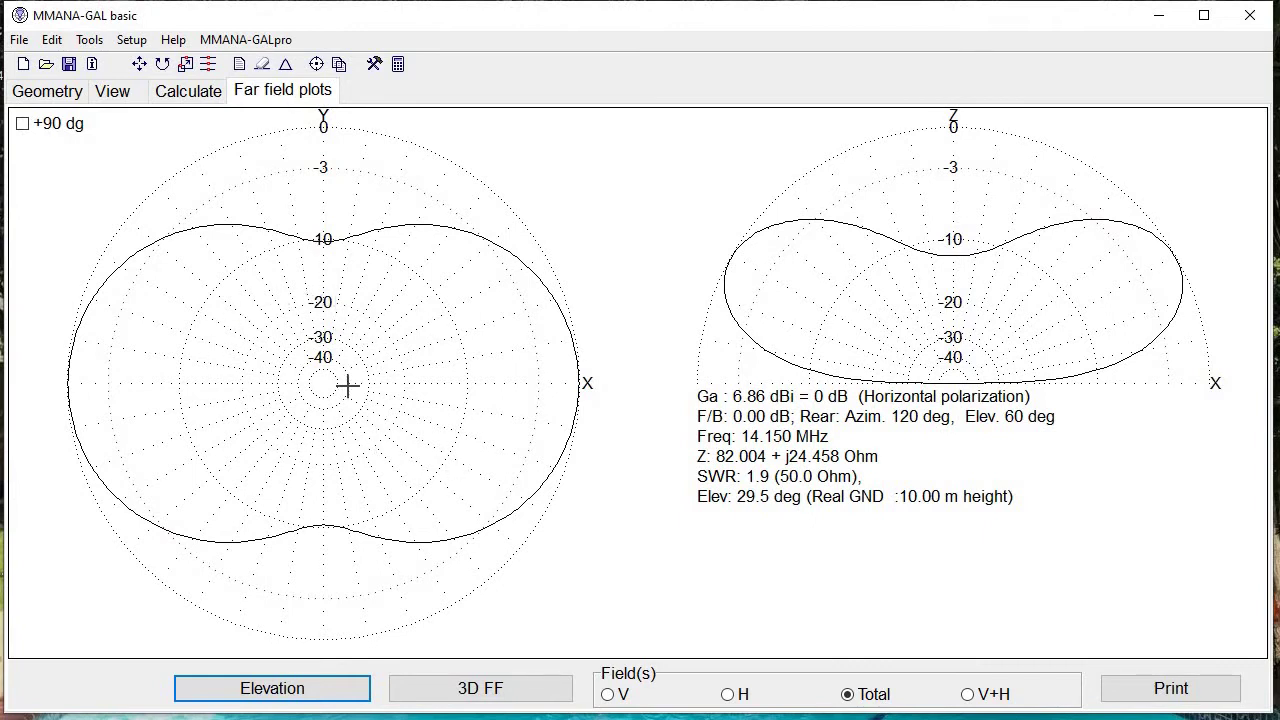
pyautogui.moveTo(347, 386)
pyautogui.mouseDown()
pyautogui.moveTo(403, 389)
pyautogui.moveTo(420, 372)
pyautogui.moveTo(423, 391)
pyautogui.moveTo(449, 357)
pyautogui.moveTo(251, 314)
pyautogui.moveTo(217, 380)
pyautogui.moveTo(229, 363)
pyautogui.moveTo(437, 400)
pyautogui.moveTo(448, 378)
pyautogui.mouseUp()
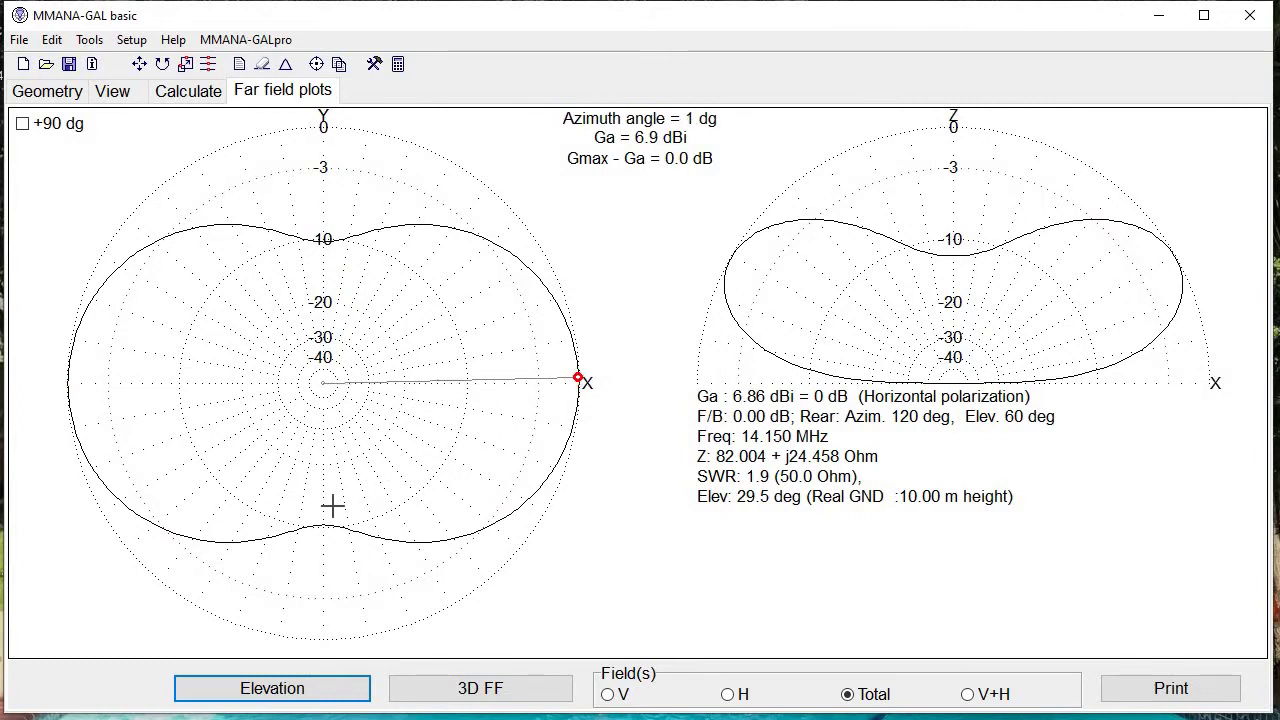
pyautogui.click(294, 689)
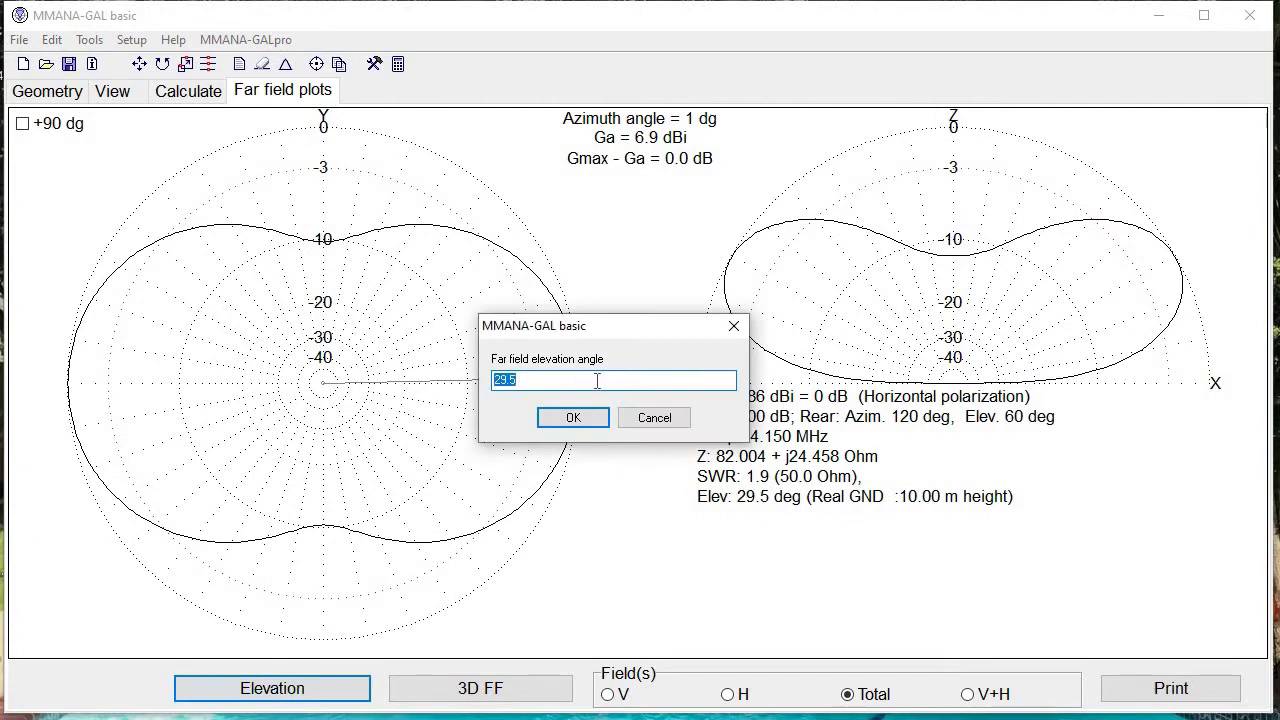
pyautogui.write('5')
pyautogui.press('Return')
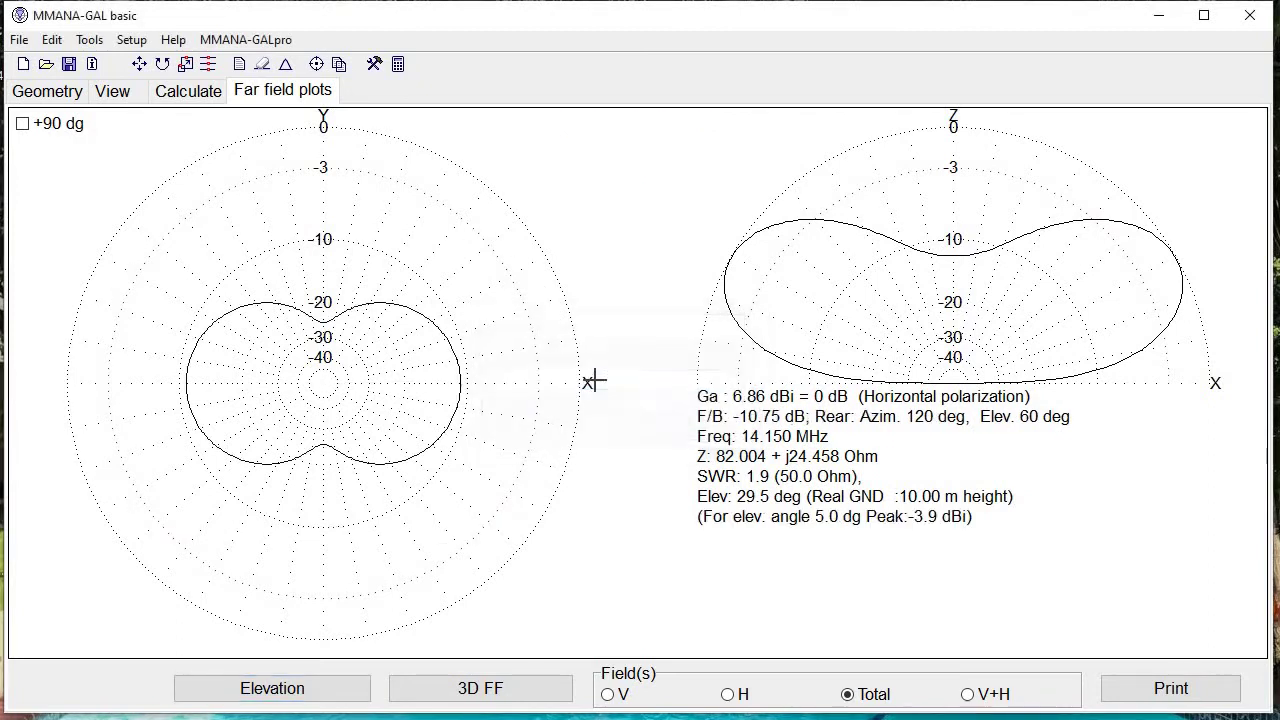
pyautogui.click(360, 380)
pyautogui.moveTo(364, 382); pyautogui.dragTo(369, 379)
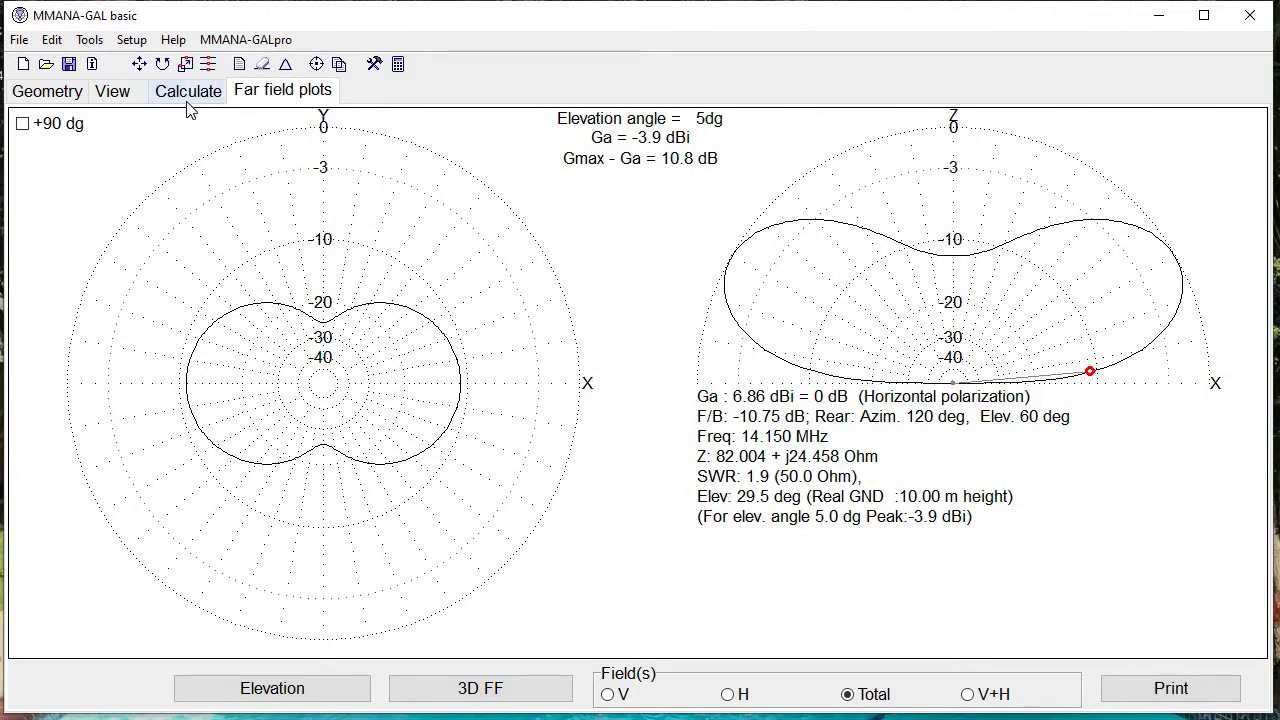
# - Add a second wire running from Y1 -0.25 to Y2 0.25 wavelengths
pyautogui.click(55, 96)
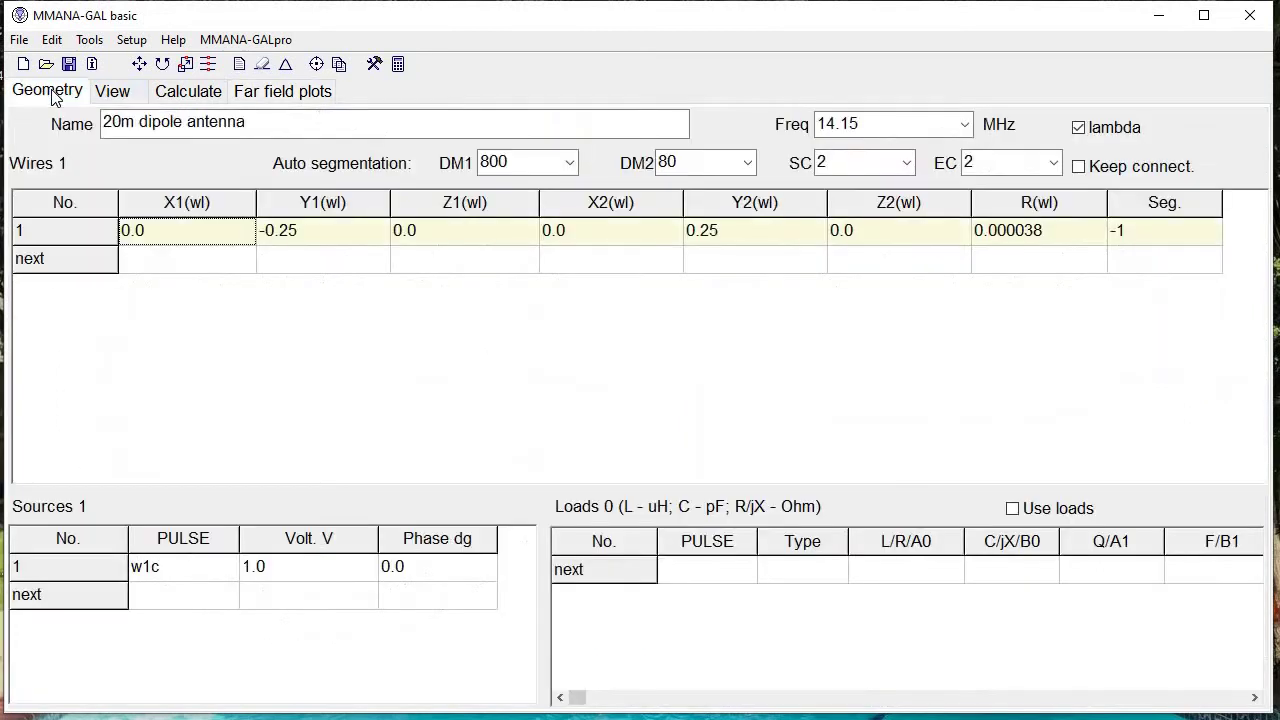
pyautogui.click(157, 266)
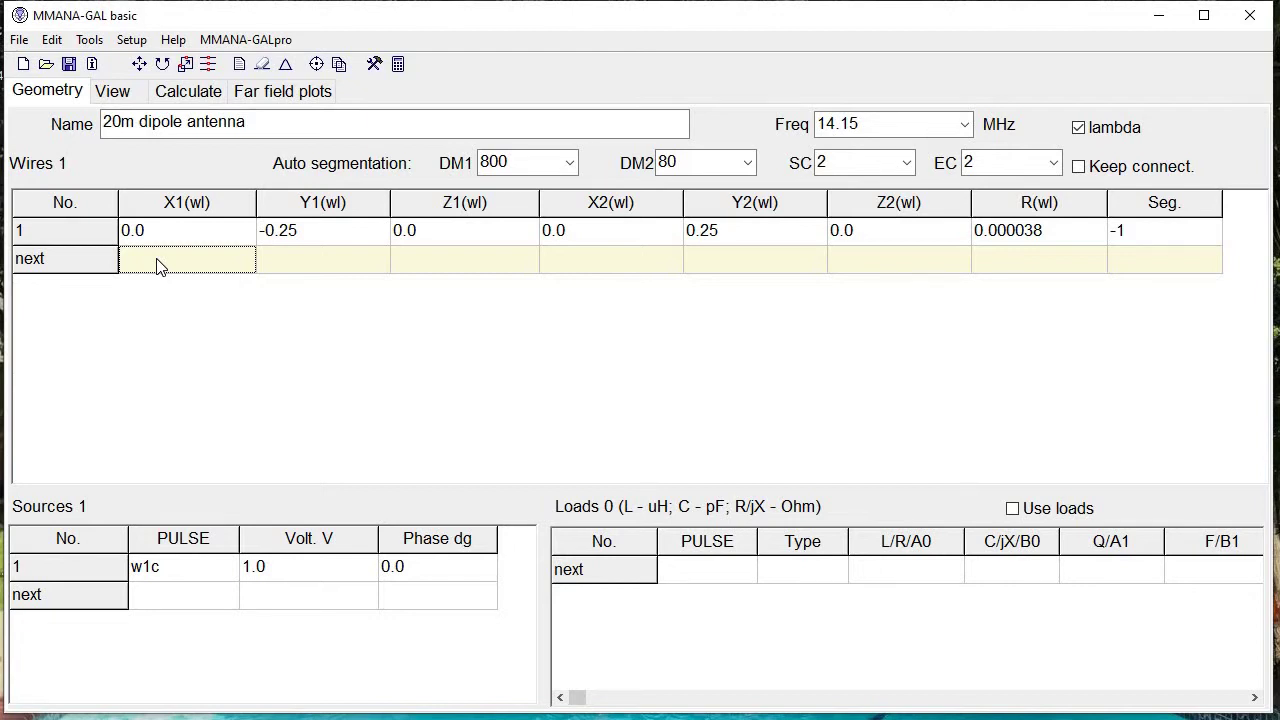
pyautogui.write('0')
pyautogui.press('Return')
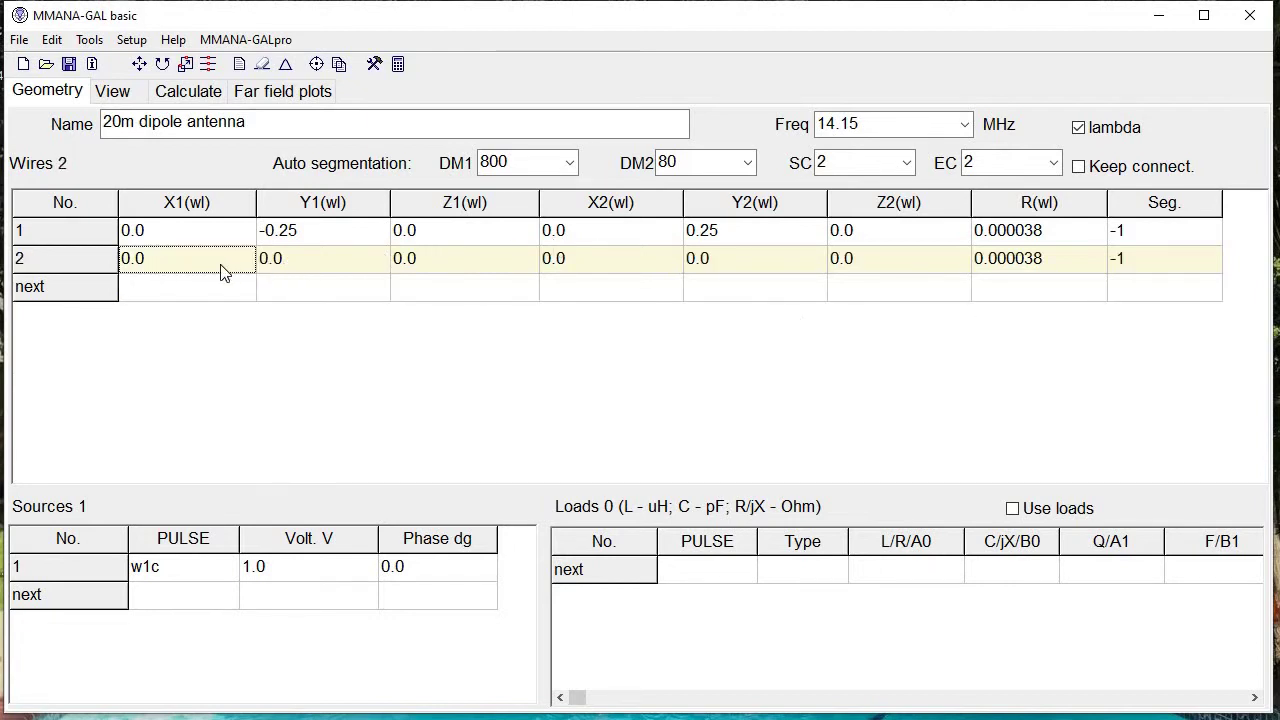
pyautogui.click(290, 265)
pyautogui.click(290, 259)
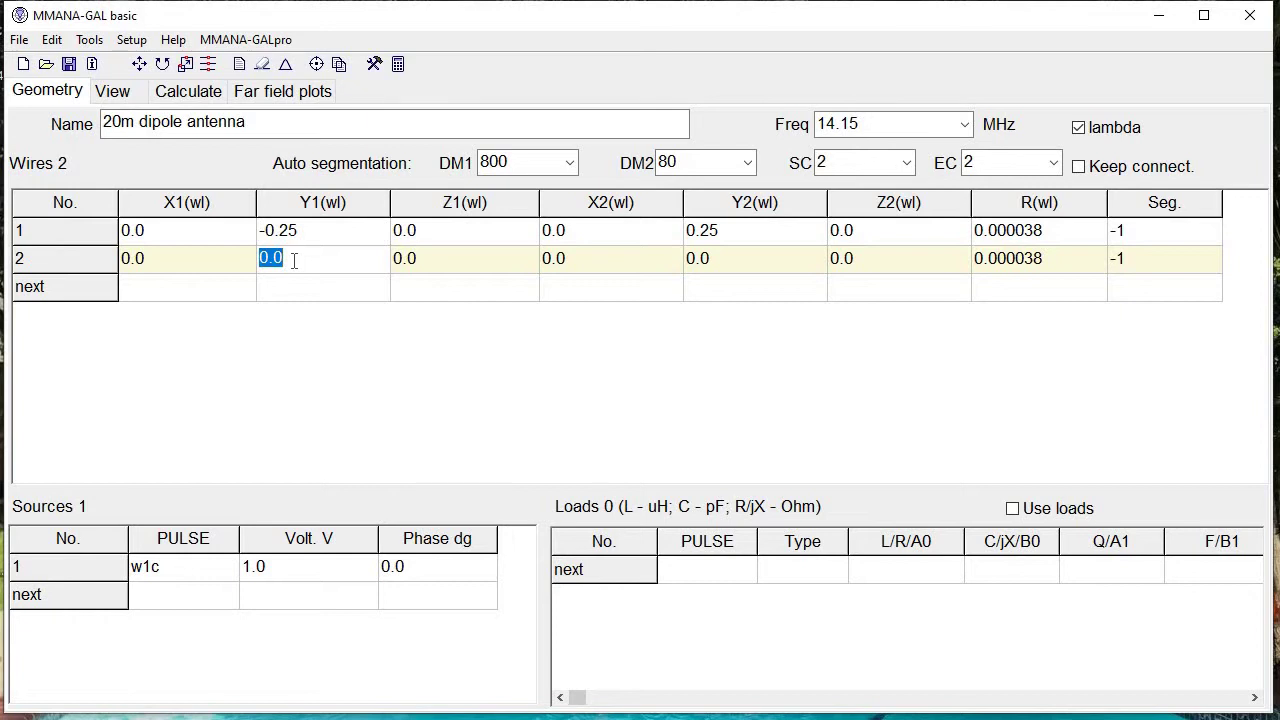
pyautogui.write('-0.25')
pyautogui.press('Return')
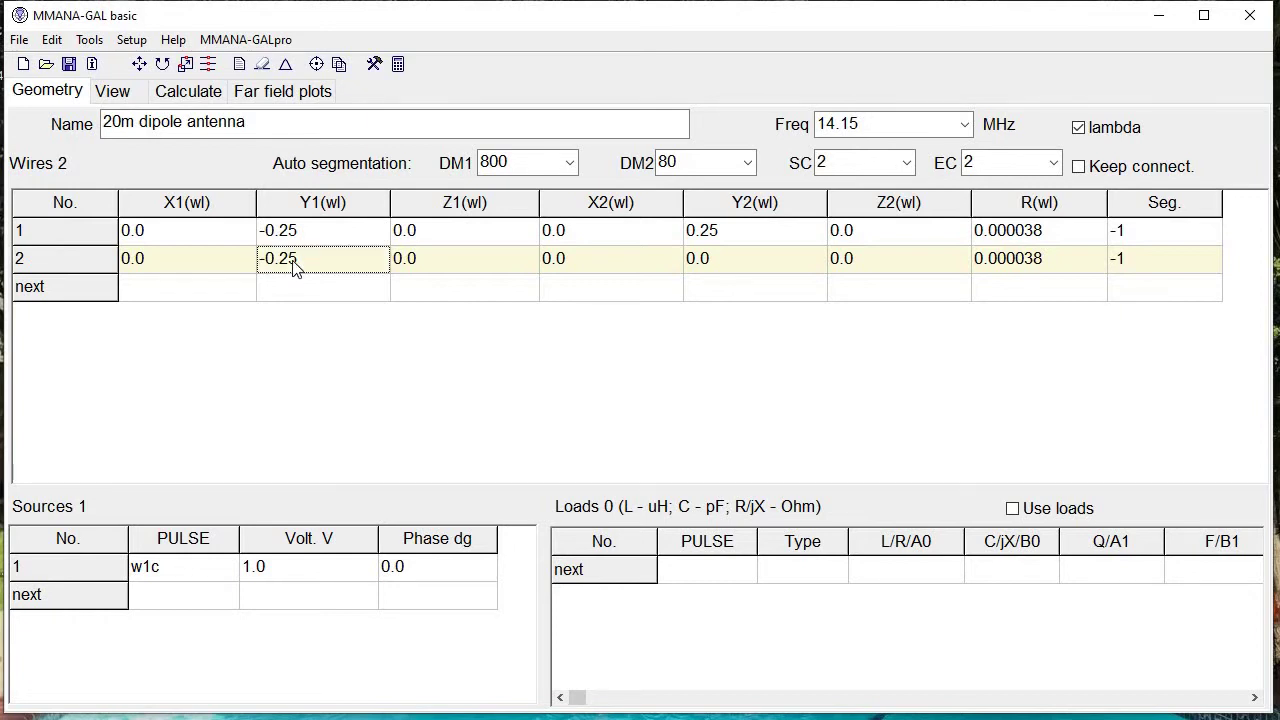
pyautogui.click(729, 273)
pyautogui.click(727, 264)
pyautogui.write('0.')
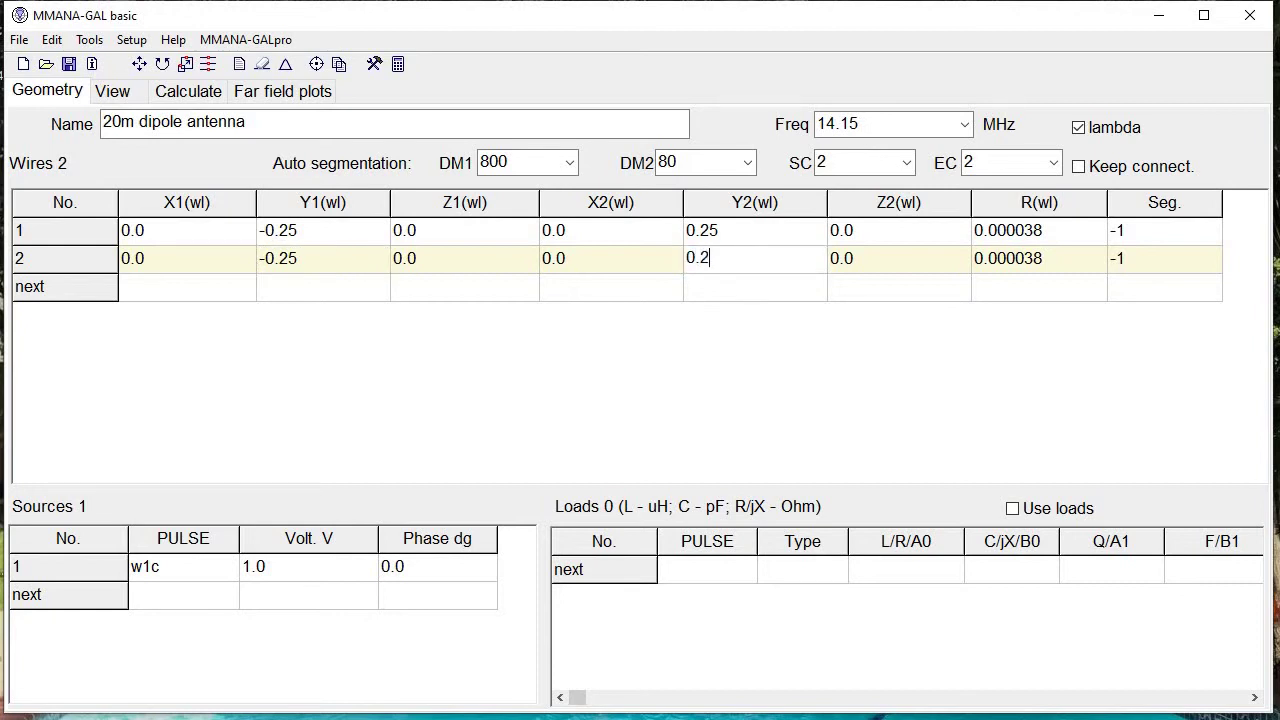
pyautogui.press('Return')
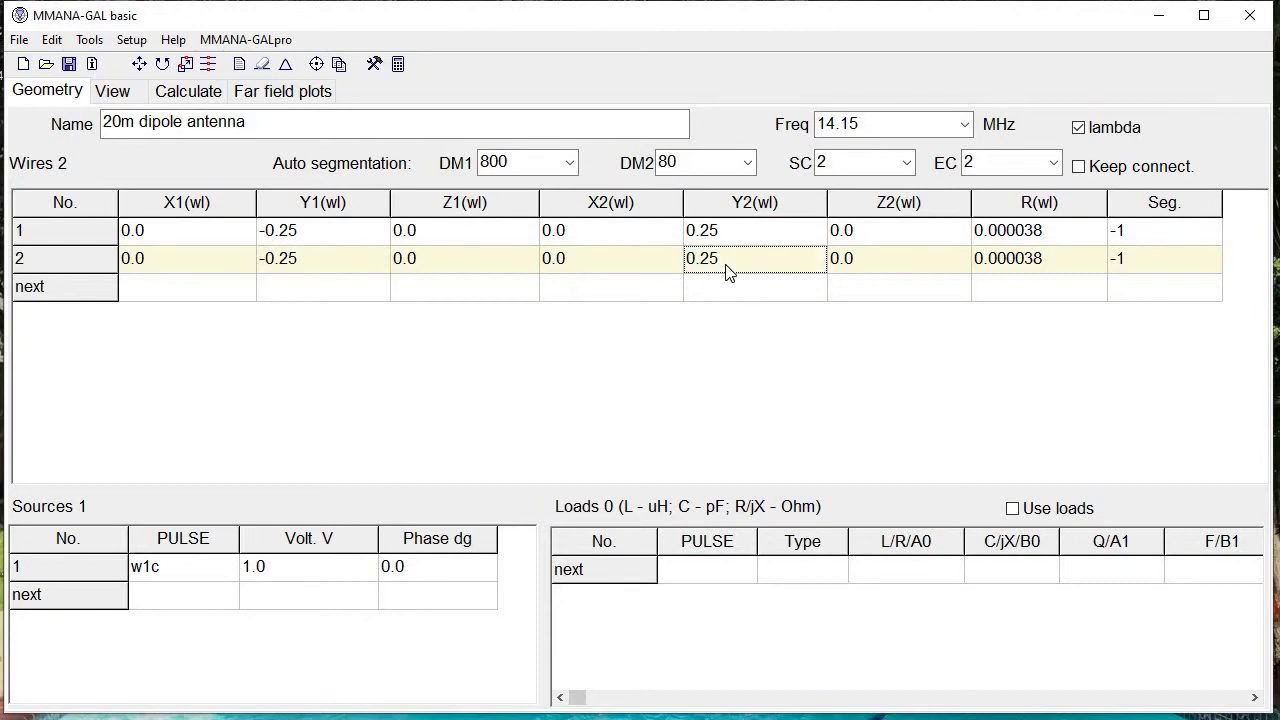
# - Set wire 2's X1 and X2 to 0.75 wavelengths
pyautogui.click(148, 262)
pyautogui.click(148, 260)
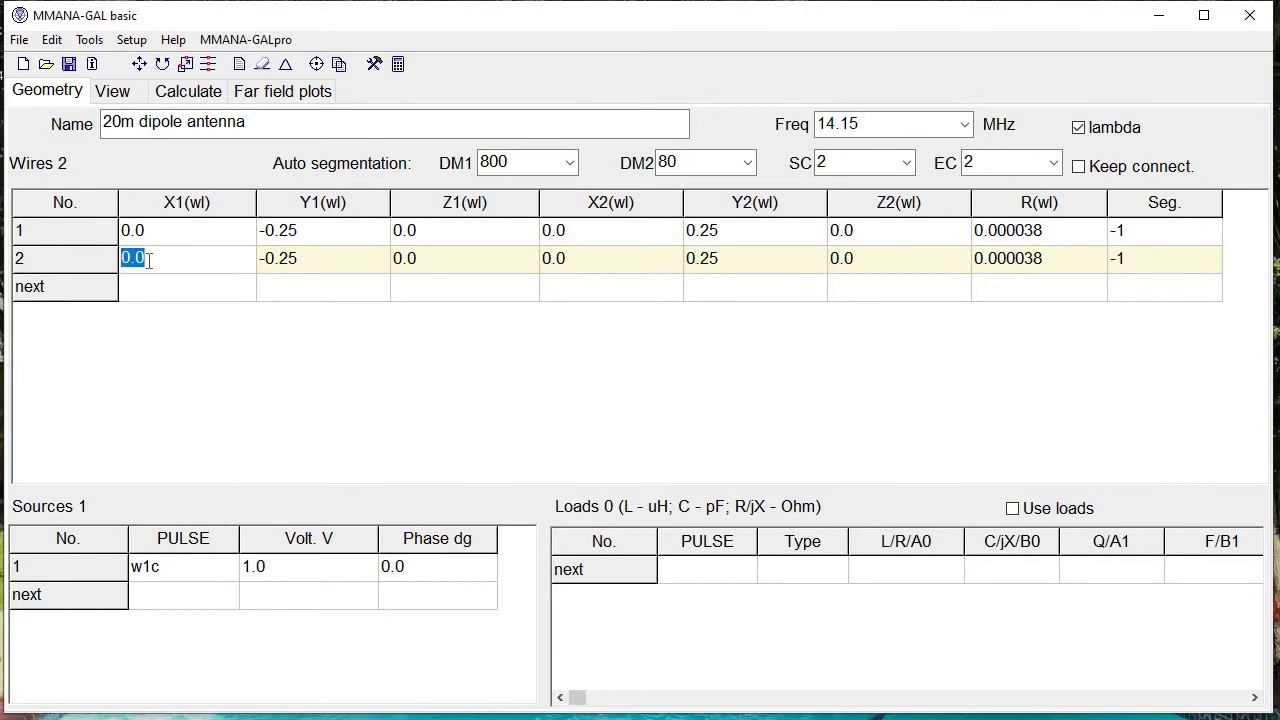
pyautogui.write('-')
pyautogui.write('75')
pyautogui.press('Return')
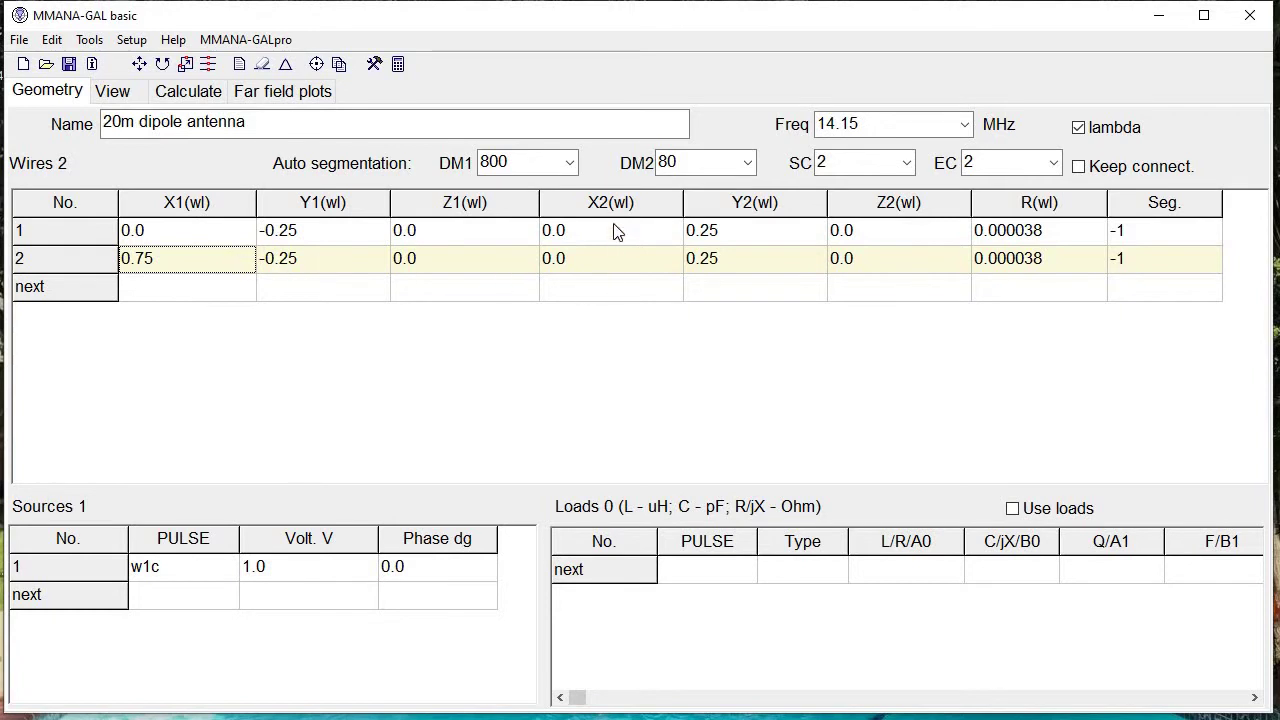
pyautogui.click(580, 262)
pyautogui.click(580, 262)
pyautogui.write('0.')
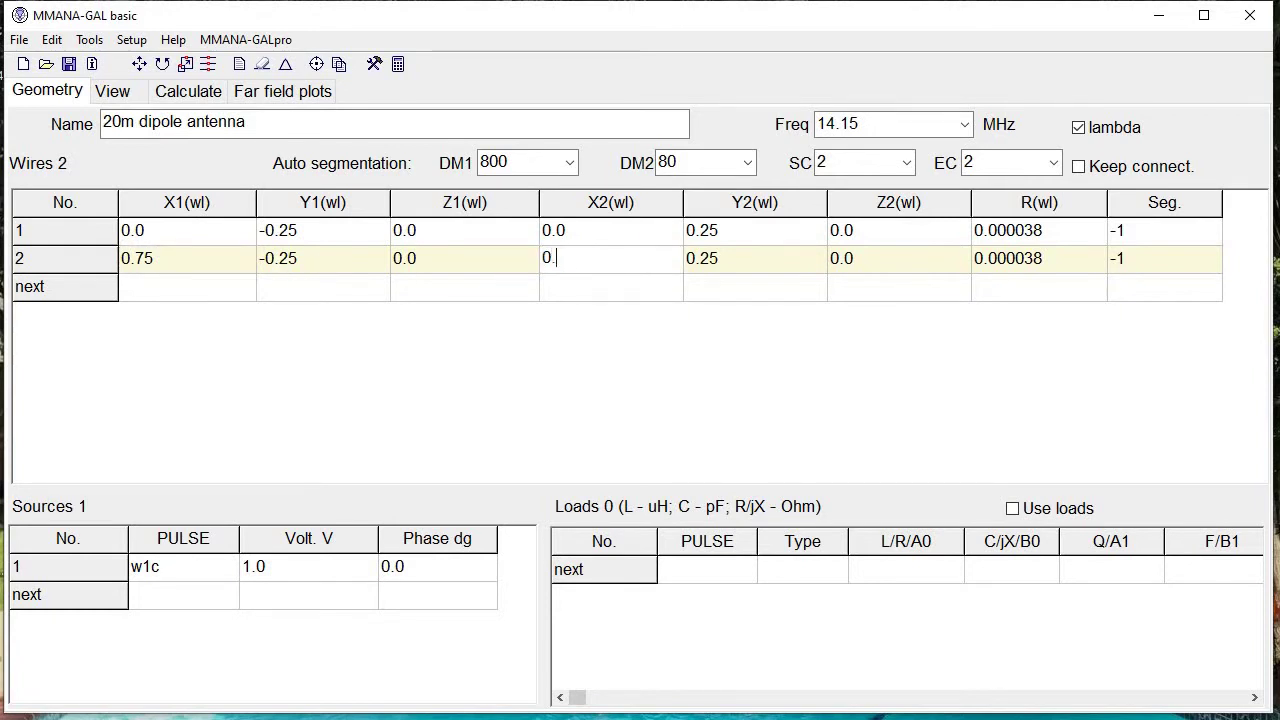
pyautogui.press('Return')
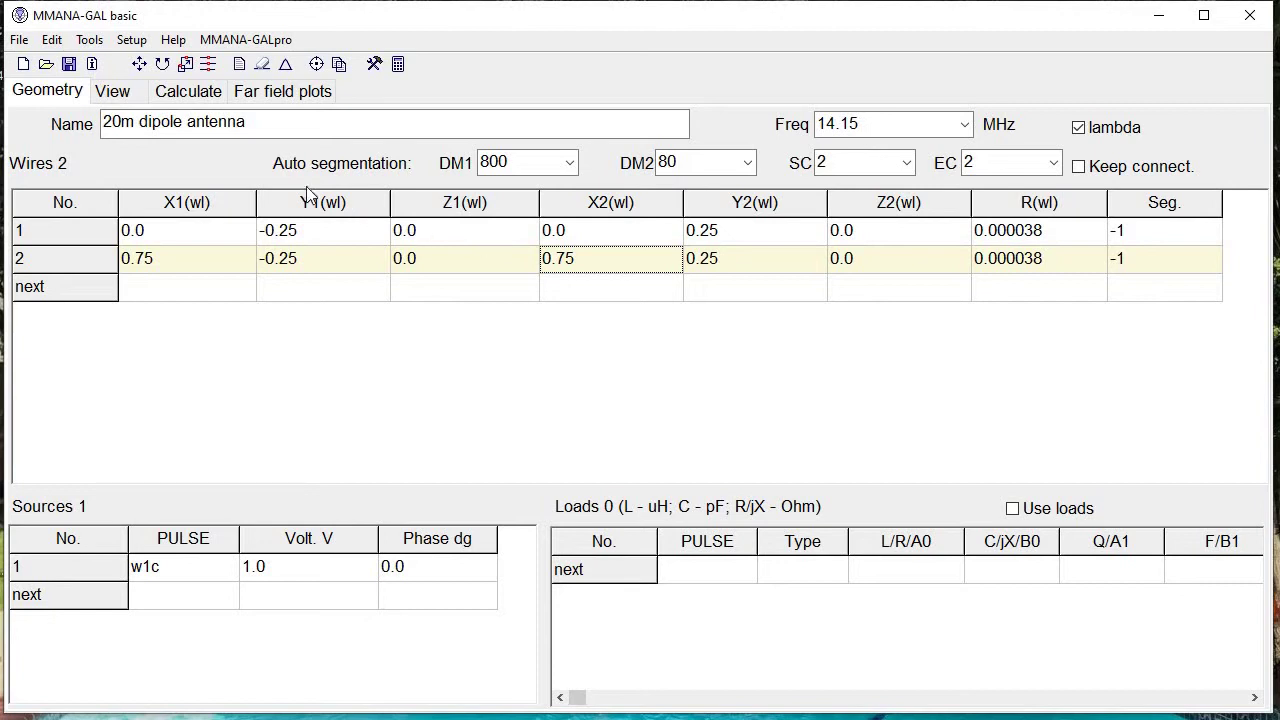
# - Add a source w2c at the centre of the second wire from the 3-D view
pyautogui.click(117, 96)
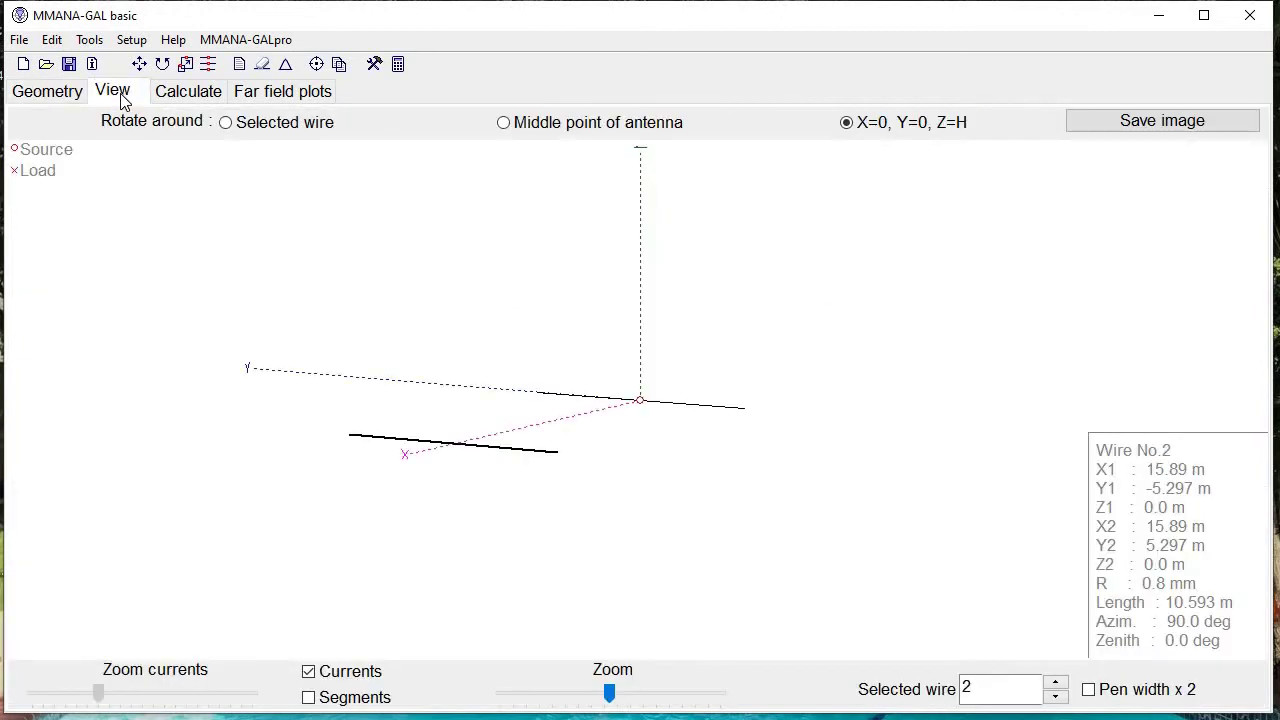
pyautogui.rightClick(446, 443)
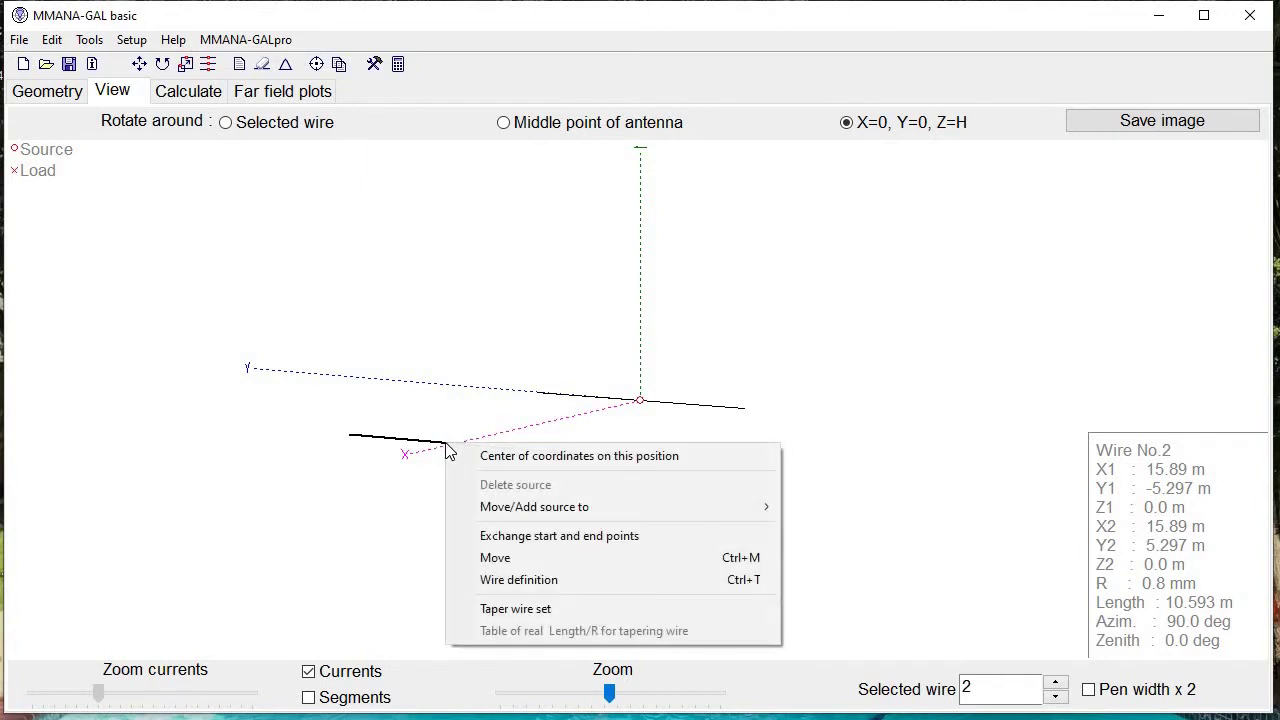
pyautogui.moveTo(743, 513)
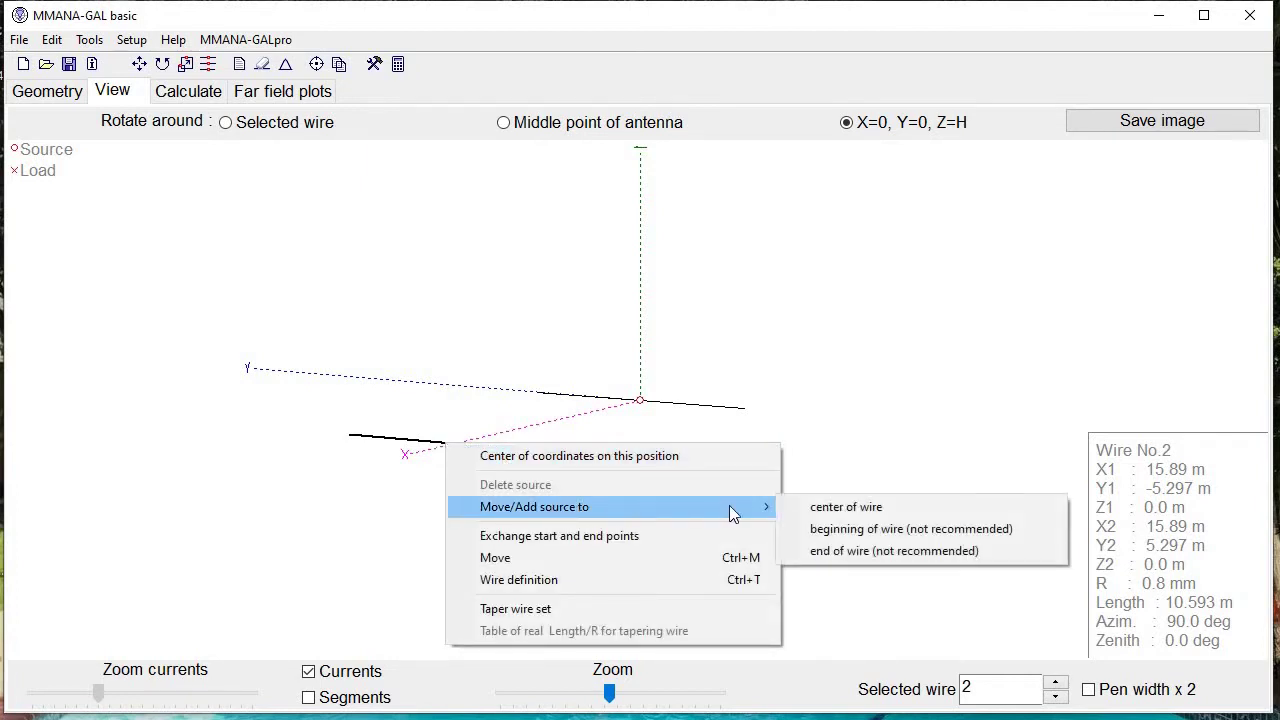
pyautogui.click(814, 512)
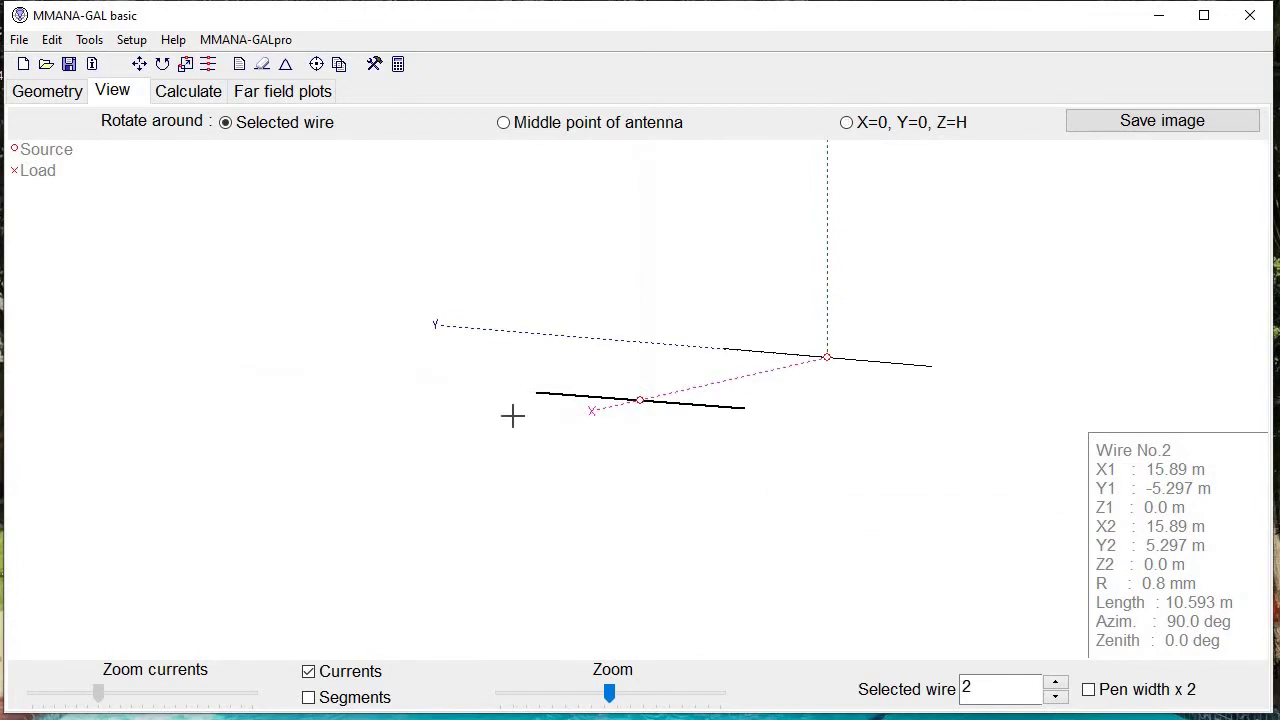
# - Inspect the source references w1c and w2c in the Sources table
pyautogui.click(50, 95)
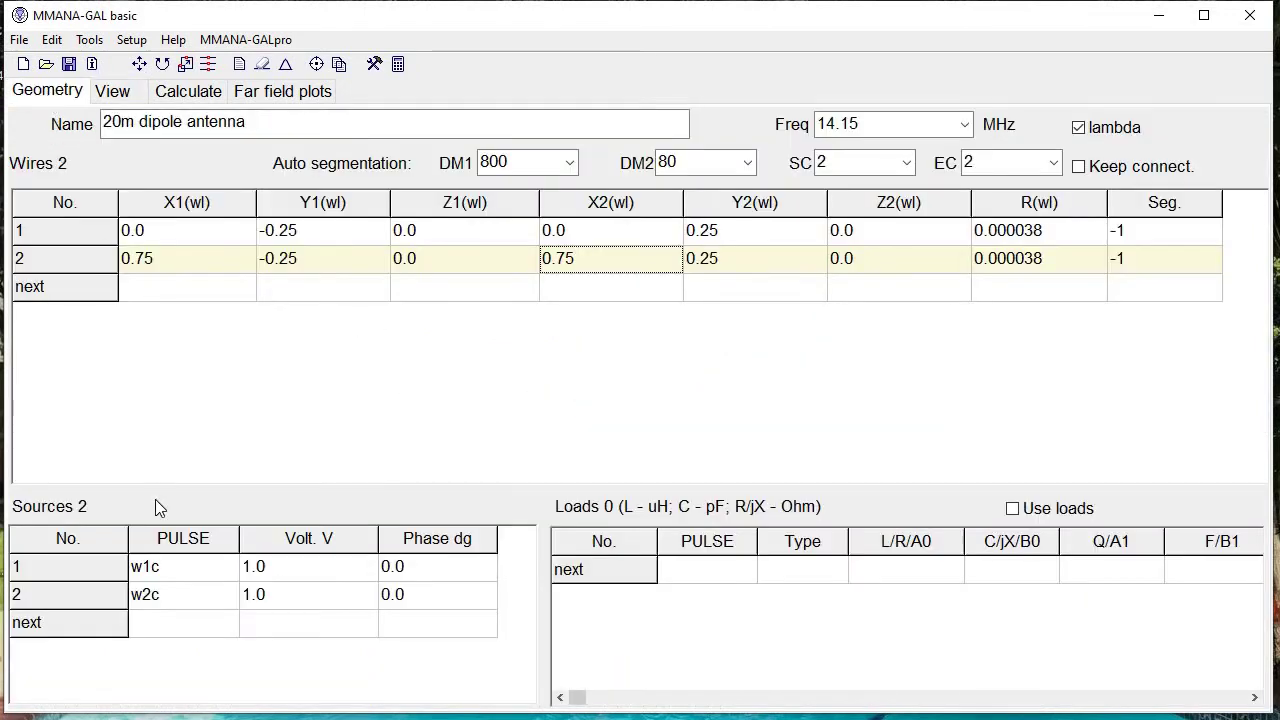
pyautogui.click(146, 567)
pyautogui.click(146, 567)
pyautogui.click(141, 567)
pyautogui.moveTo(141, 567); pyautogui.dragTo(153, 567)
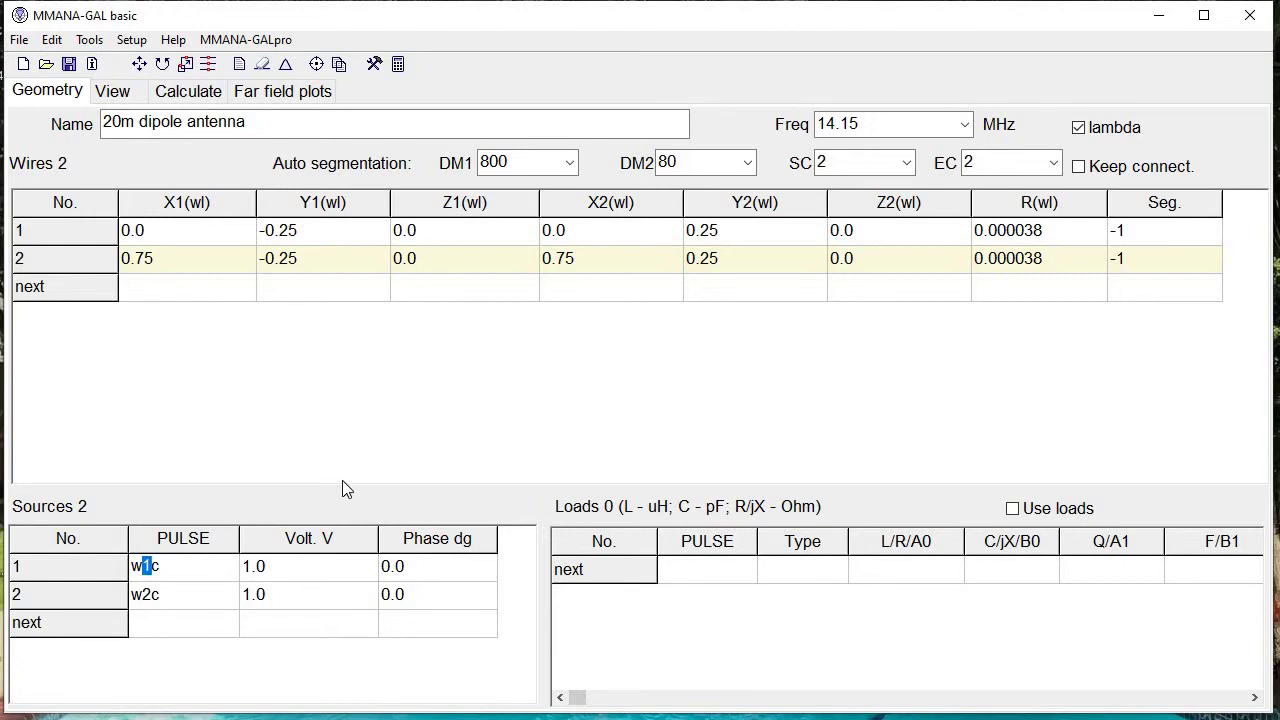
pyautogui.click(160, 600)
pyautogui.click(143, 595)
pyautogui.click(160, 262)
# - Set source w2c's phase to 90 degrees
pyautogui.click(279, 605)
pyautogui.click(429, 605)
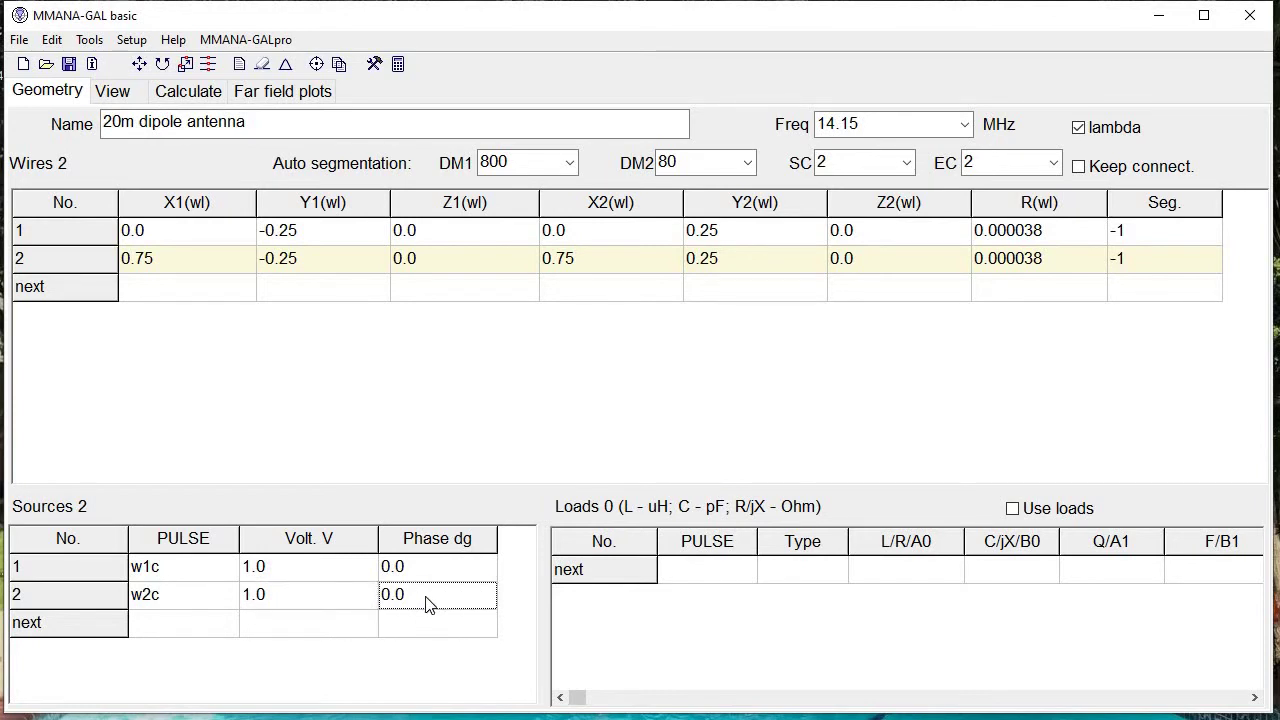
pyautogui.click(427, 597)
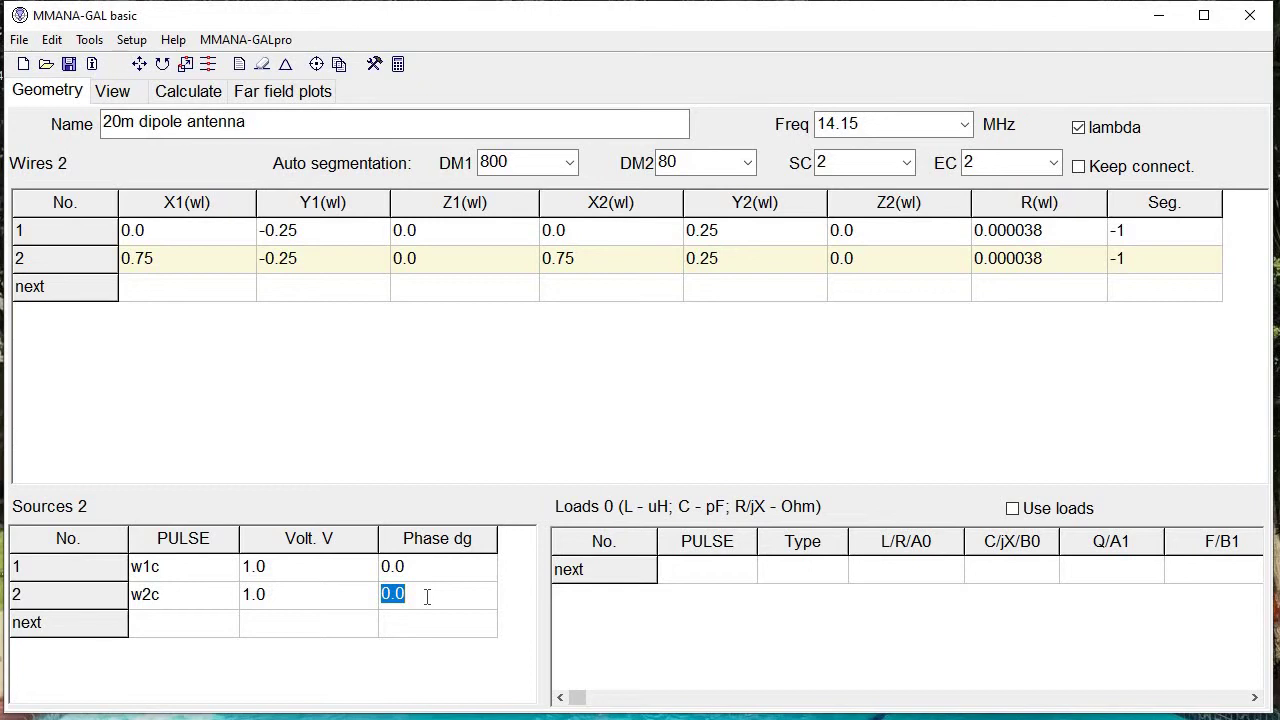
pyautogui.write('90')
pyautogui.press('Return')
# - Check both wires, rerun the analysis (SWR 1.27, 9.53 dBi, 6.78 dB F/B), and show far-field plots
pyautogui.click(113, 97)
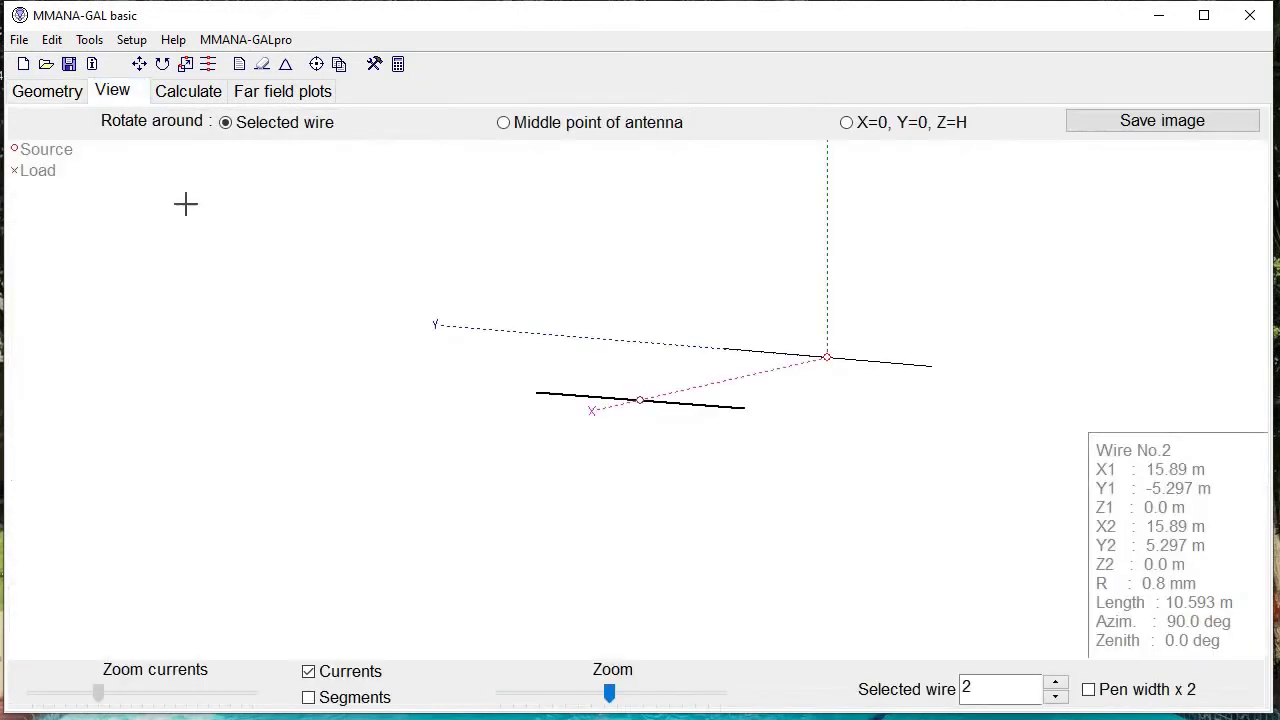
pyautogui.click(862, 358)
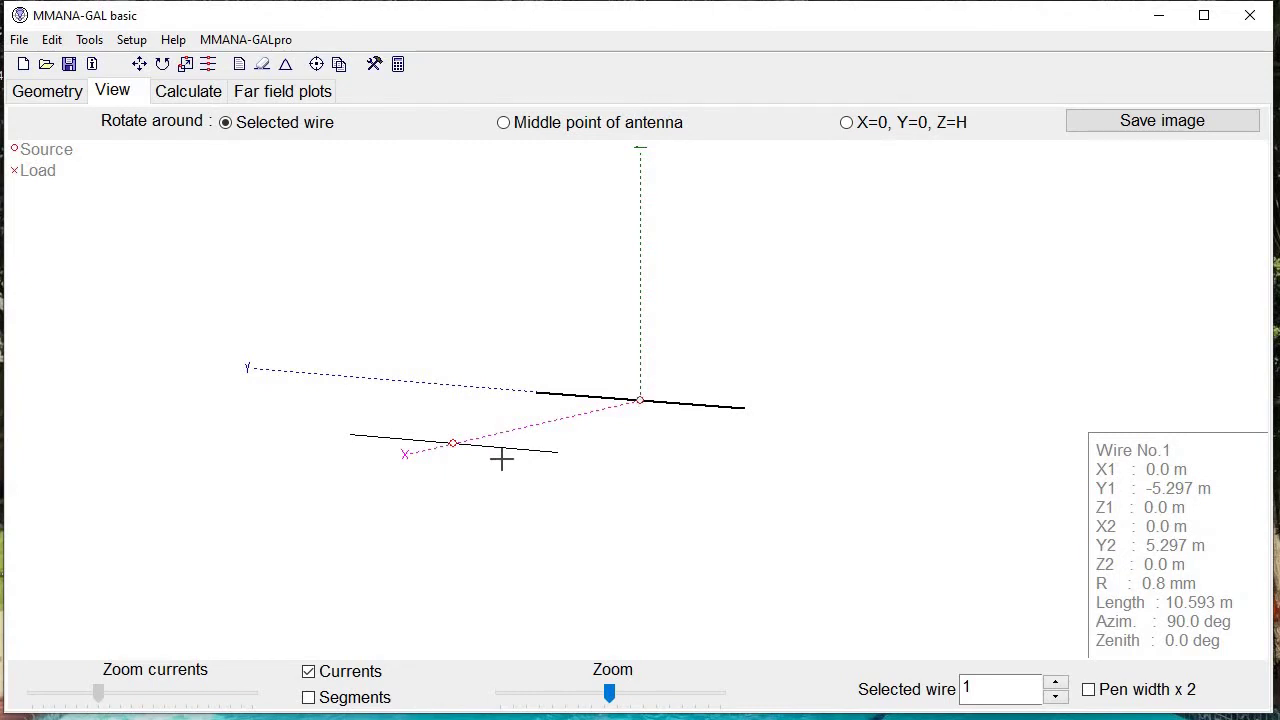
pyautogui.click(509, 450)
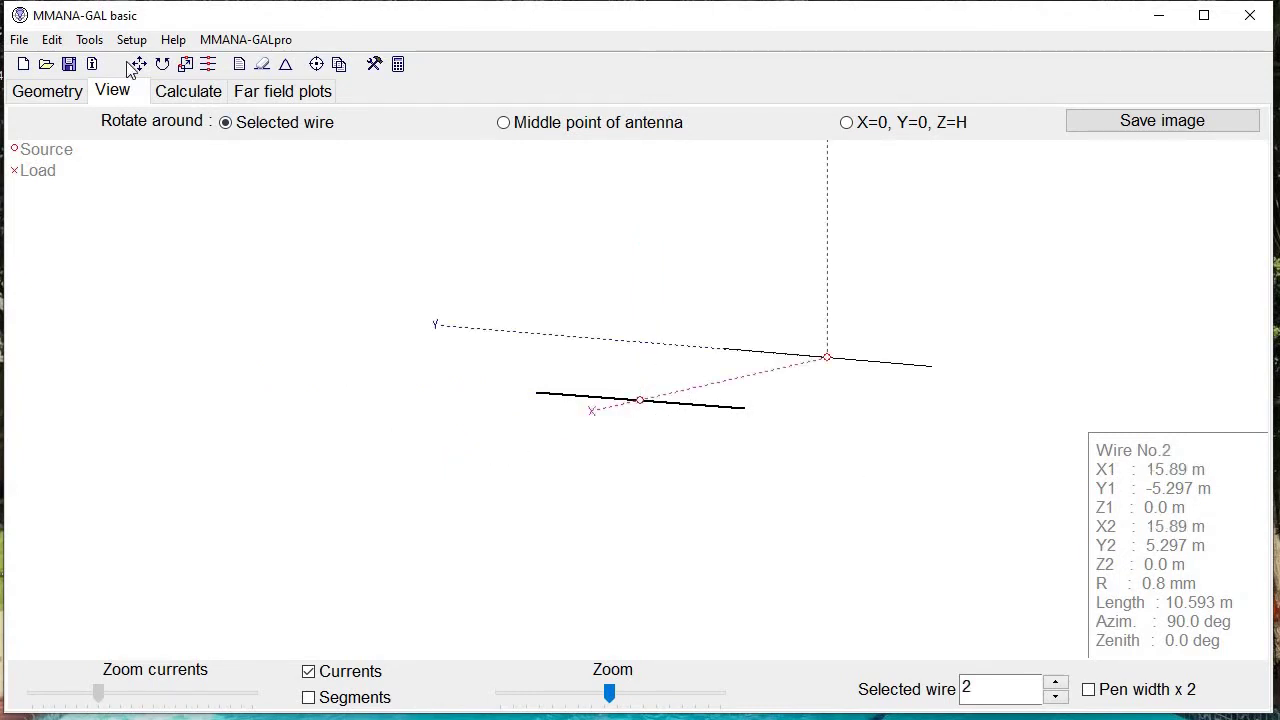
pyautogui.click(188, 92)
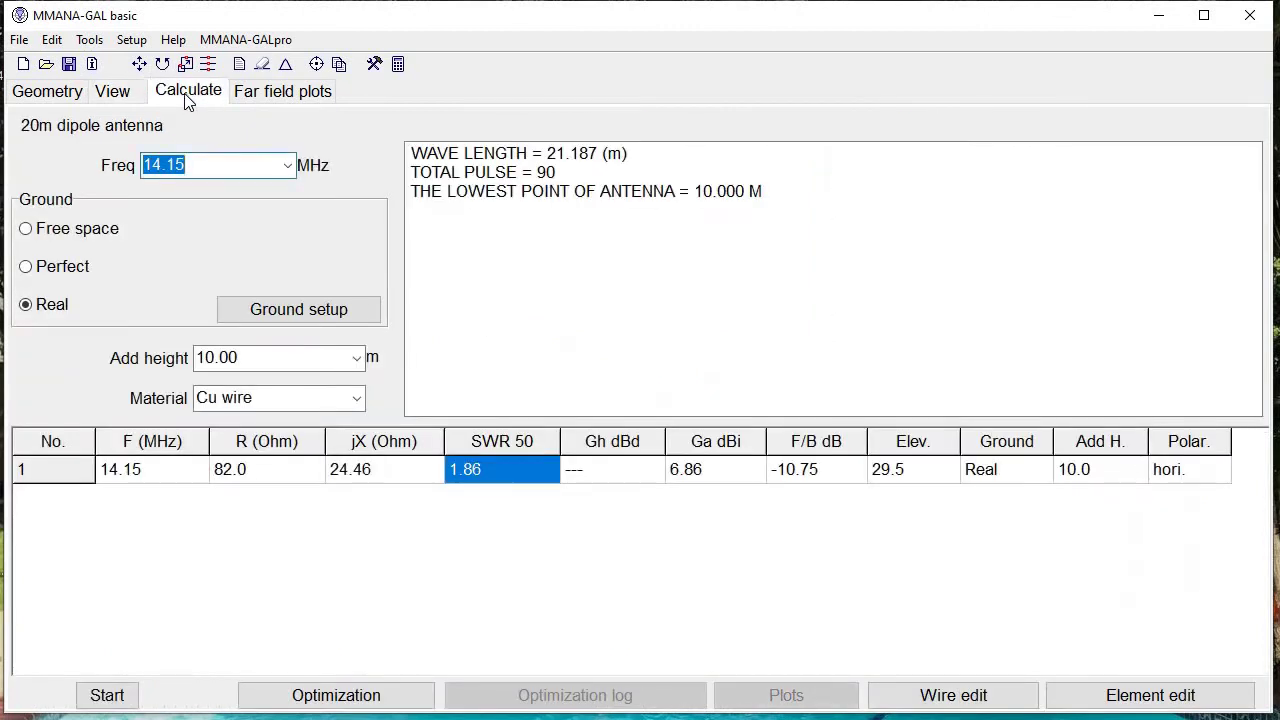
pyautogui.click(108, 697)
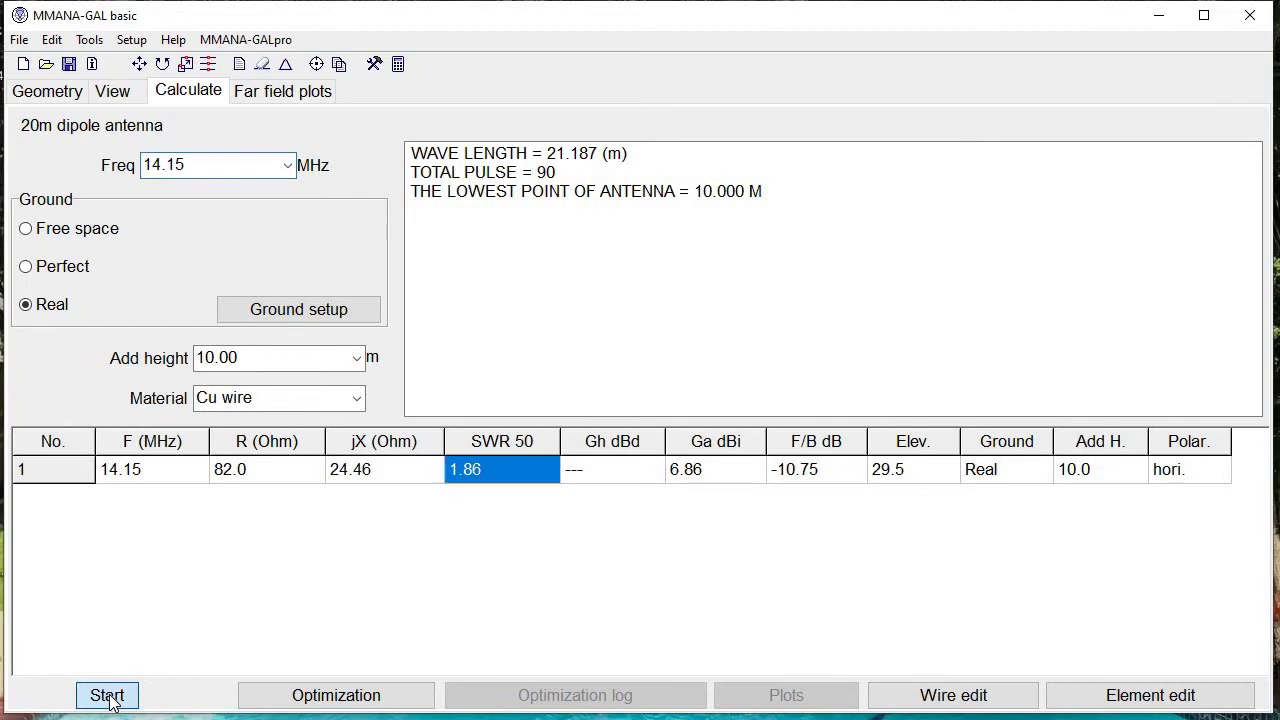
pyautogui.click(110, 698)
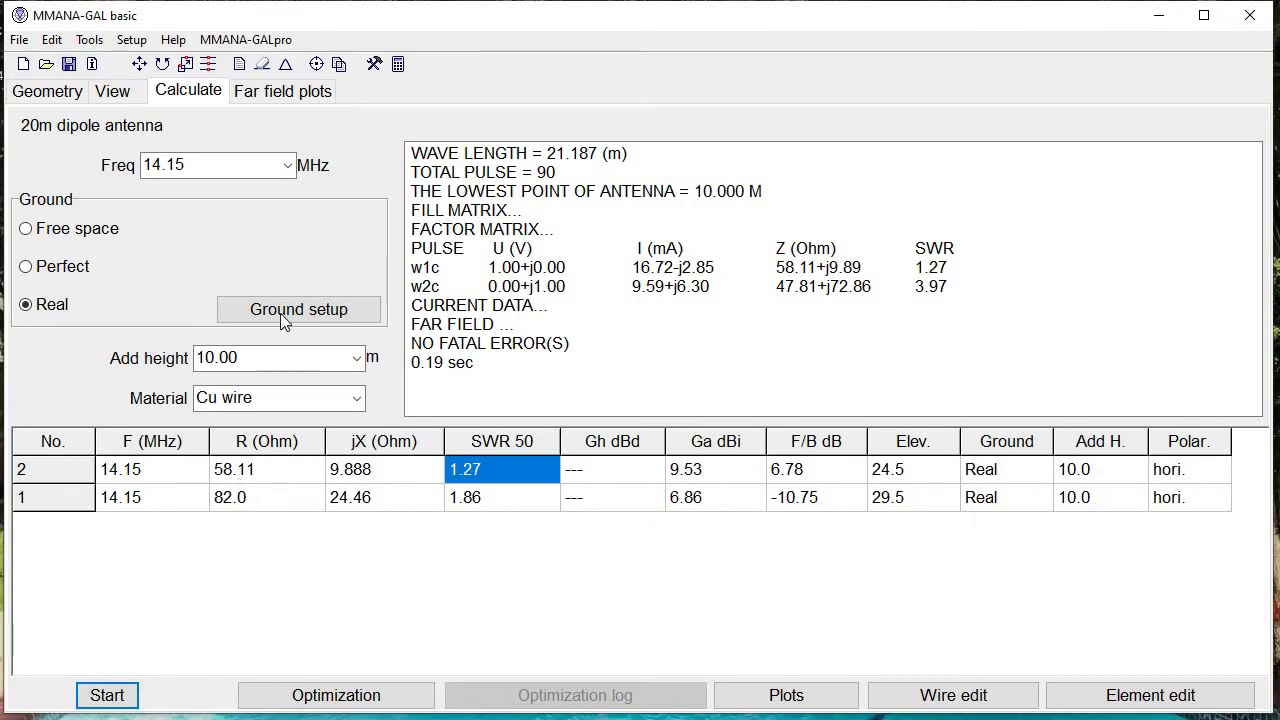
pyautogui.click(282, 93)
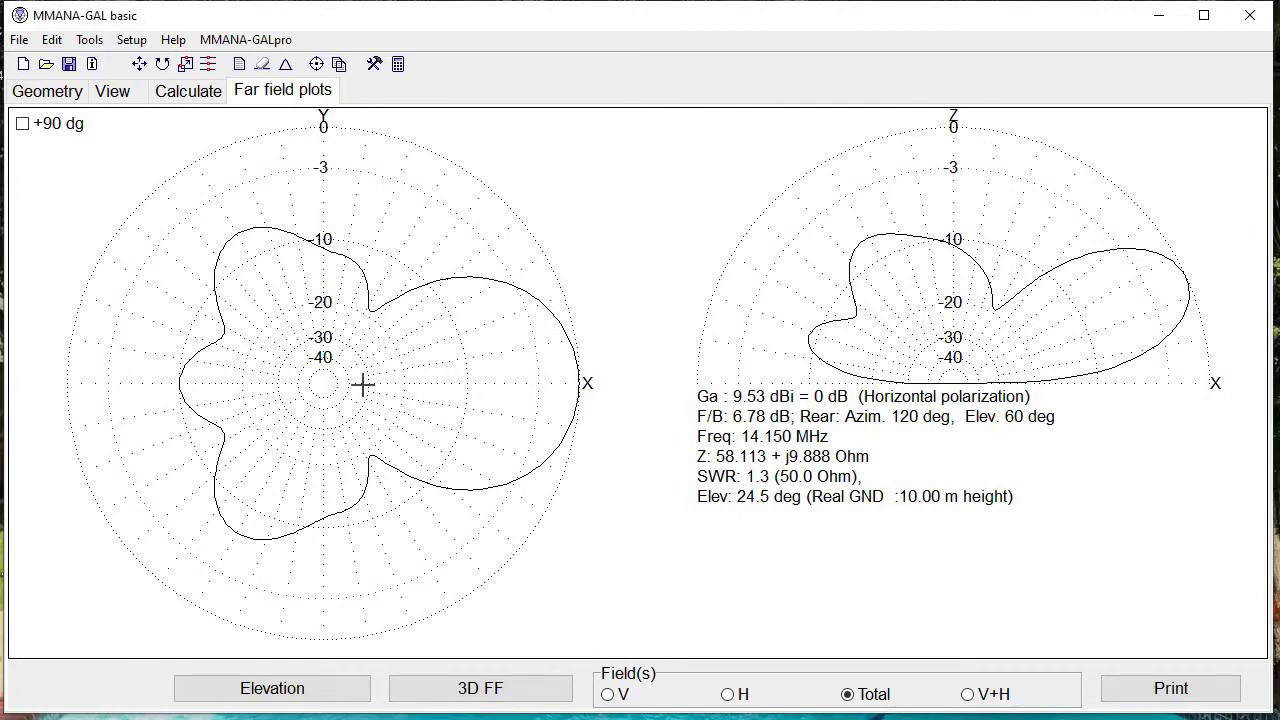
pyautogui.moveTo(362, 384); pyautogui.dragTo(395, 386)
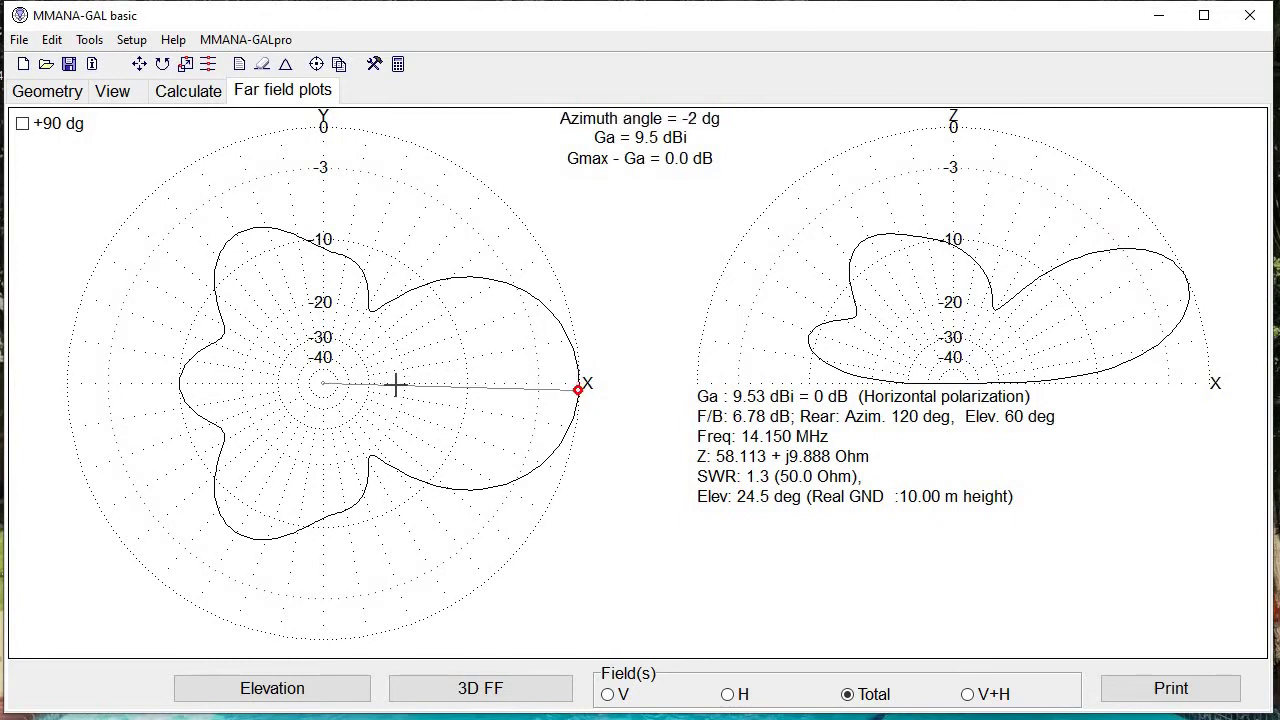
pyautogui.moveTo(395, 385); pyautogui.dragTo(265, 296)
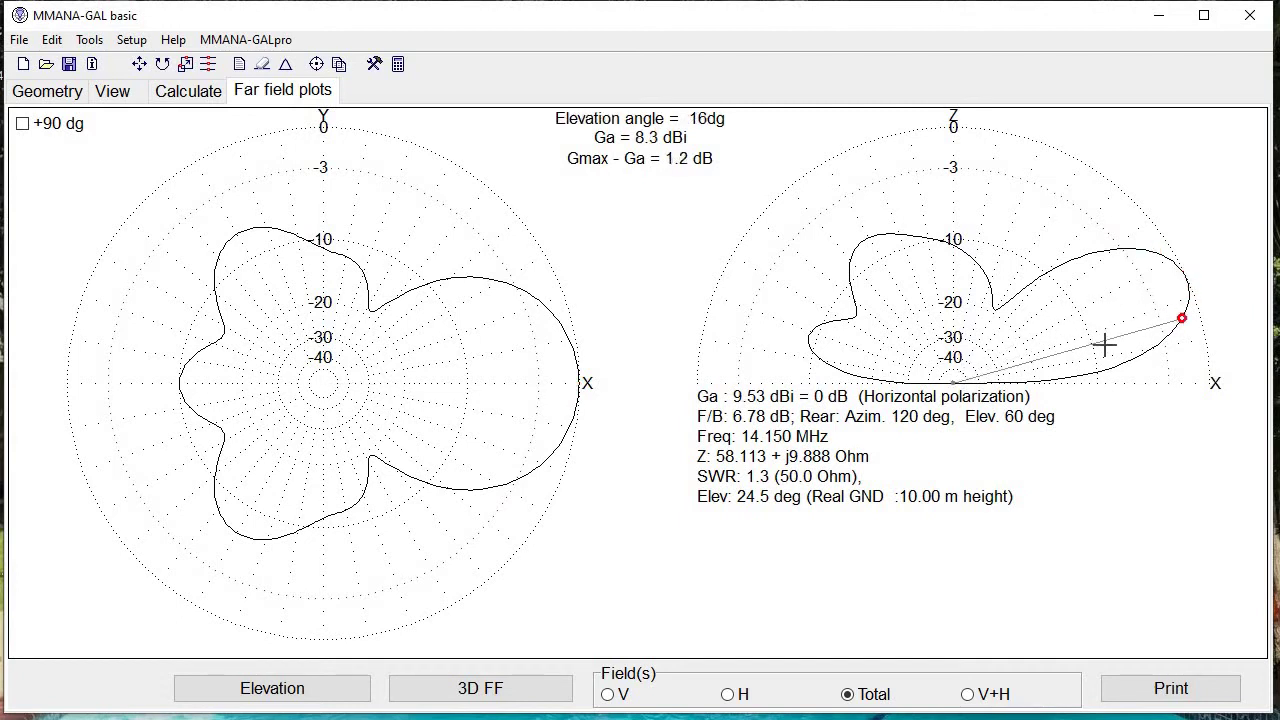
# - Redraw the array's azimuth pattern at 5° elevation and probe gain on both plots
pyautogui.click(323, 693)
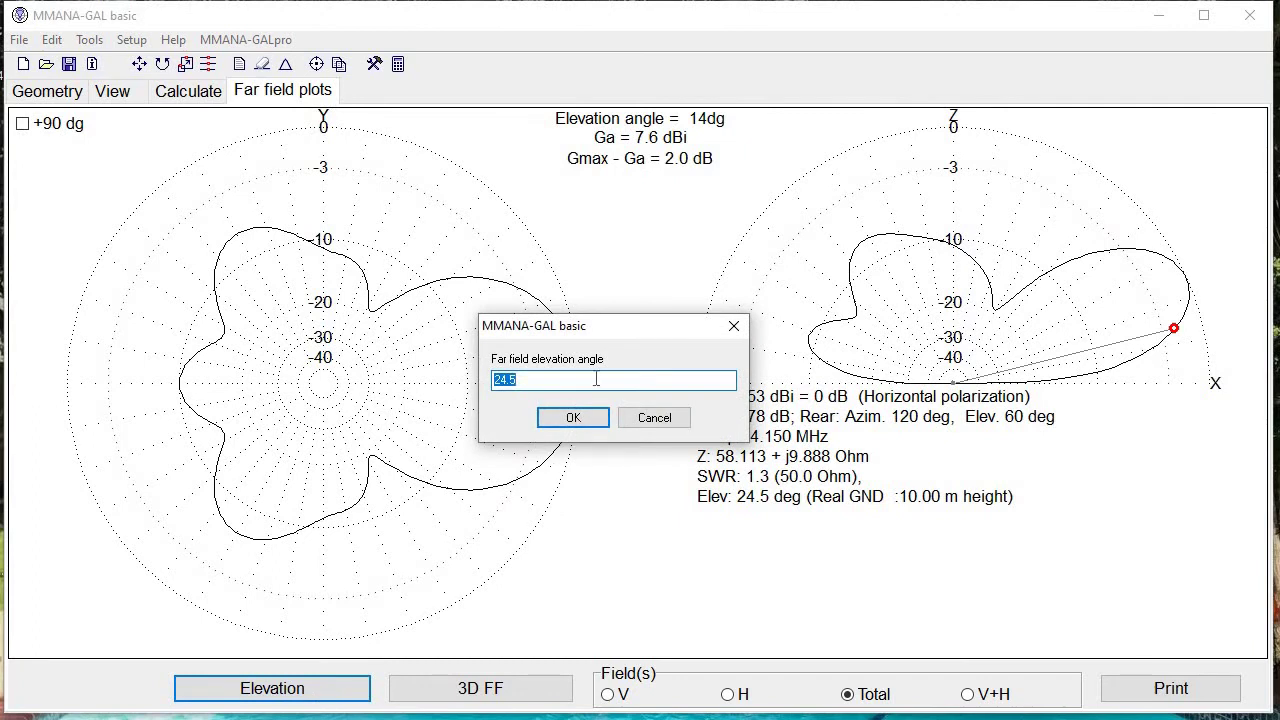
pyautogui.write('5')
pyautogui.press('Return')
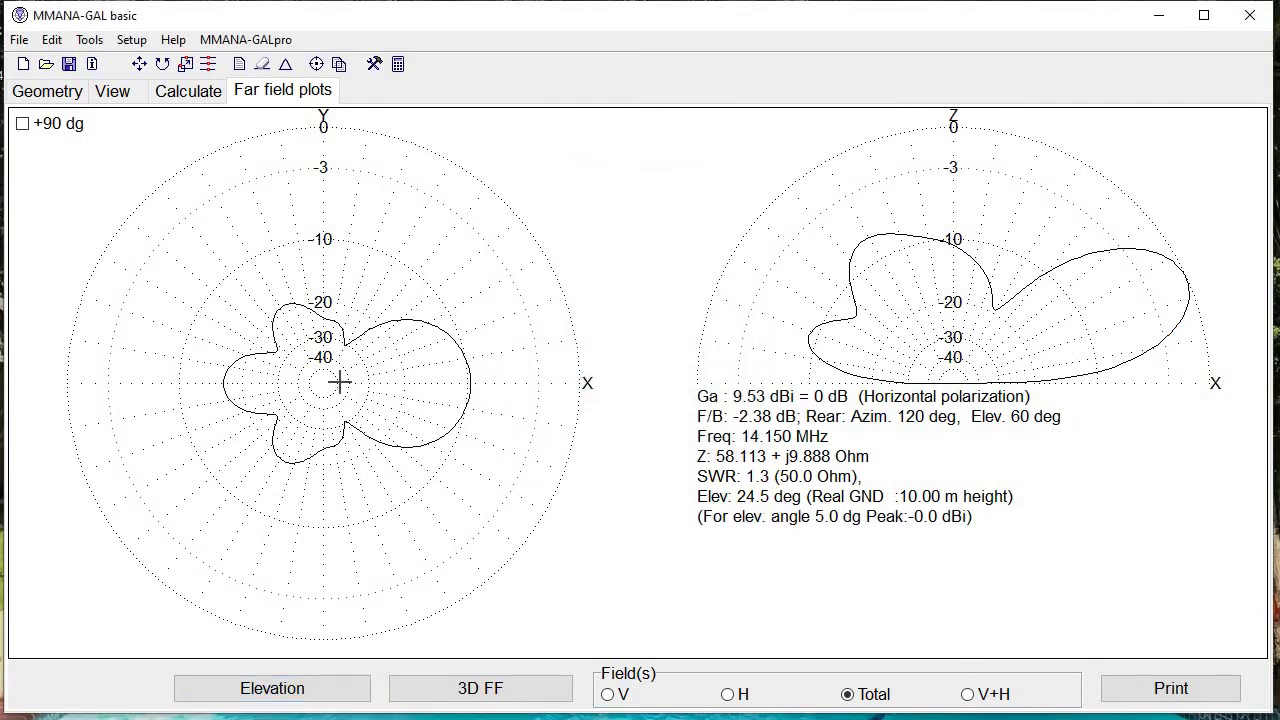
pyautogui.click(340, 381)
pyautogui.moveTo(350, 381); pyautogui.dragTo(370, 383)
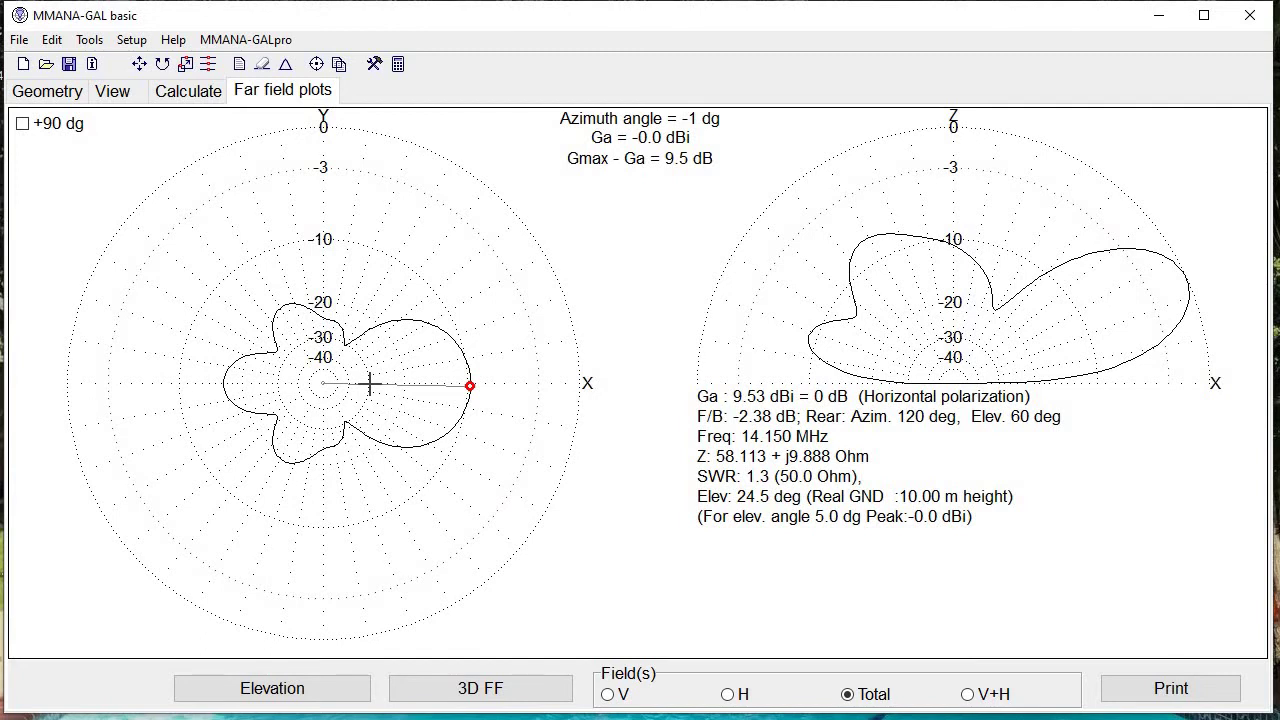
pyautogui.click(1031, 376)
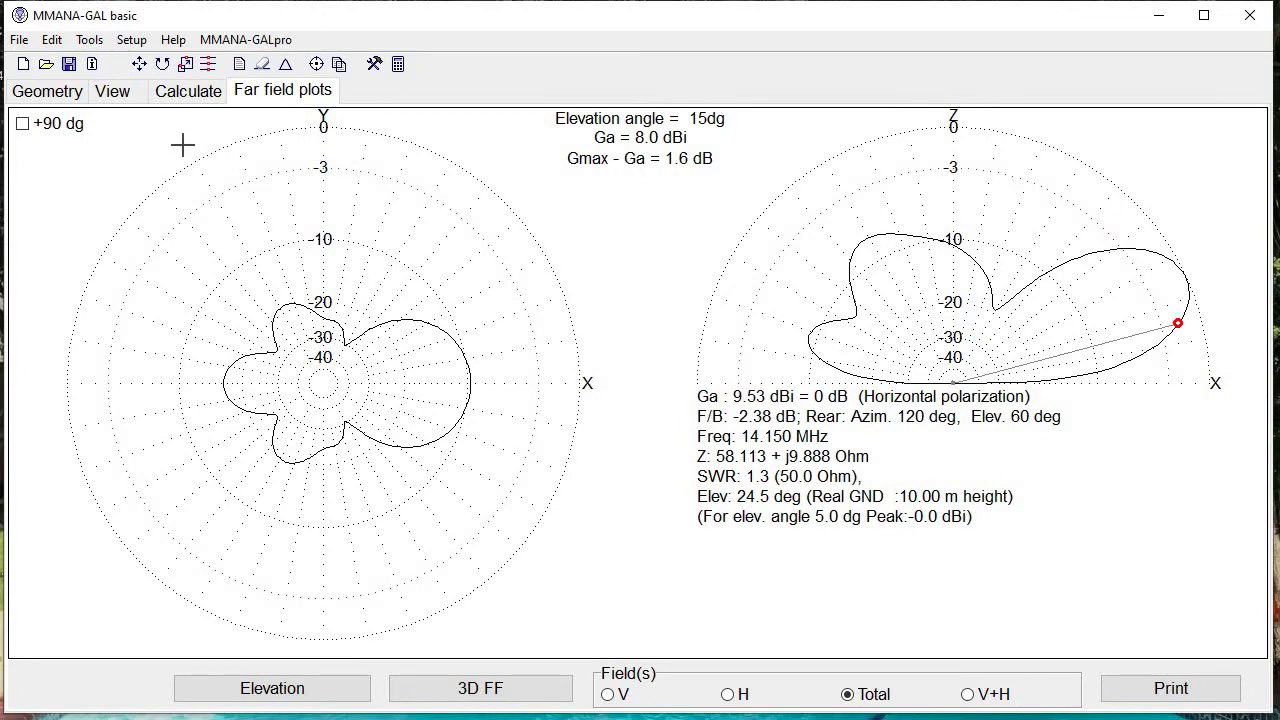
# - Return to the geometry tables and confirm wire 2's X1 and X2 are 0.75 wavelengths
pyautogui.click(195, 92)
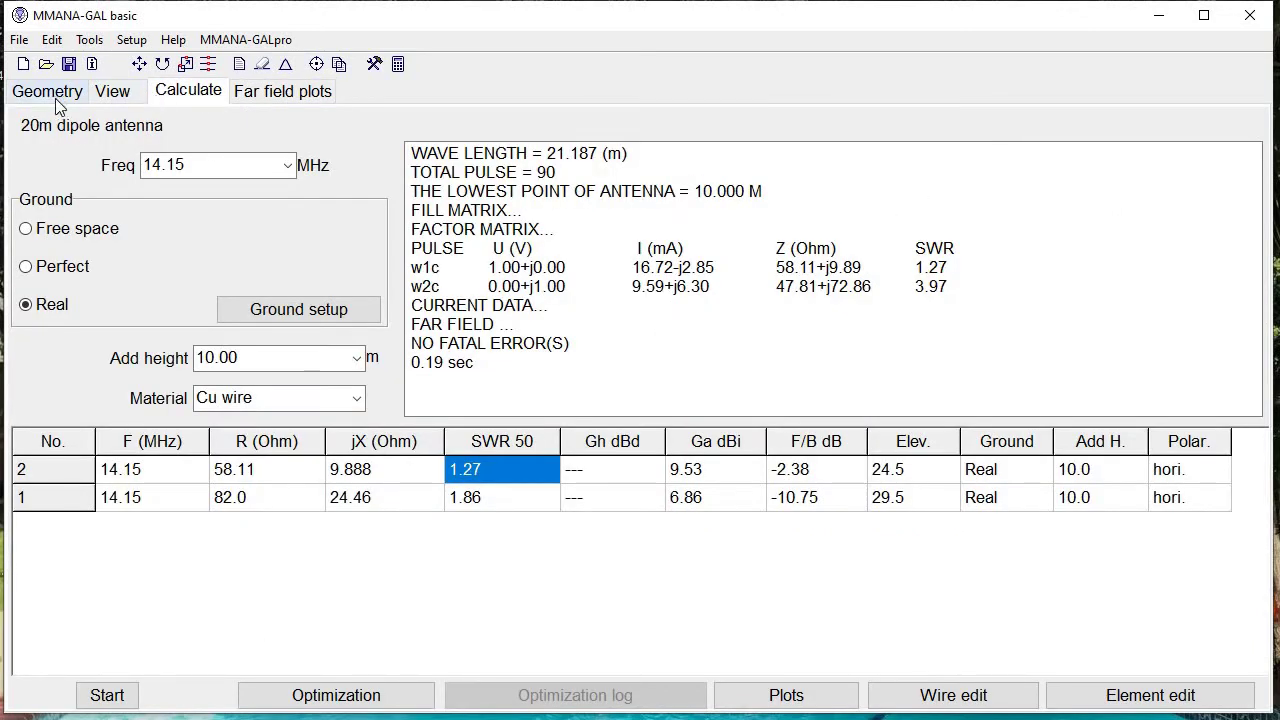
pyautogui.click(42, 94)
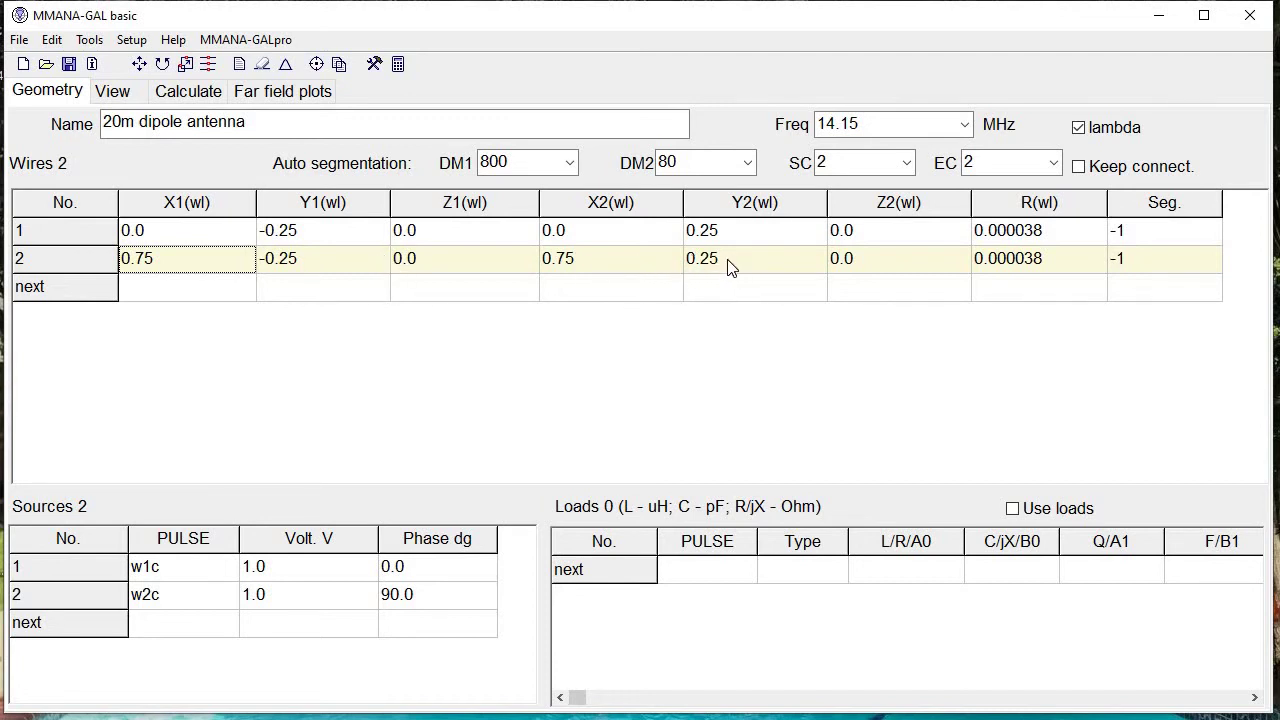
pyautogui.click(158, 262)
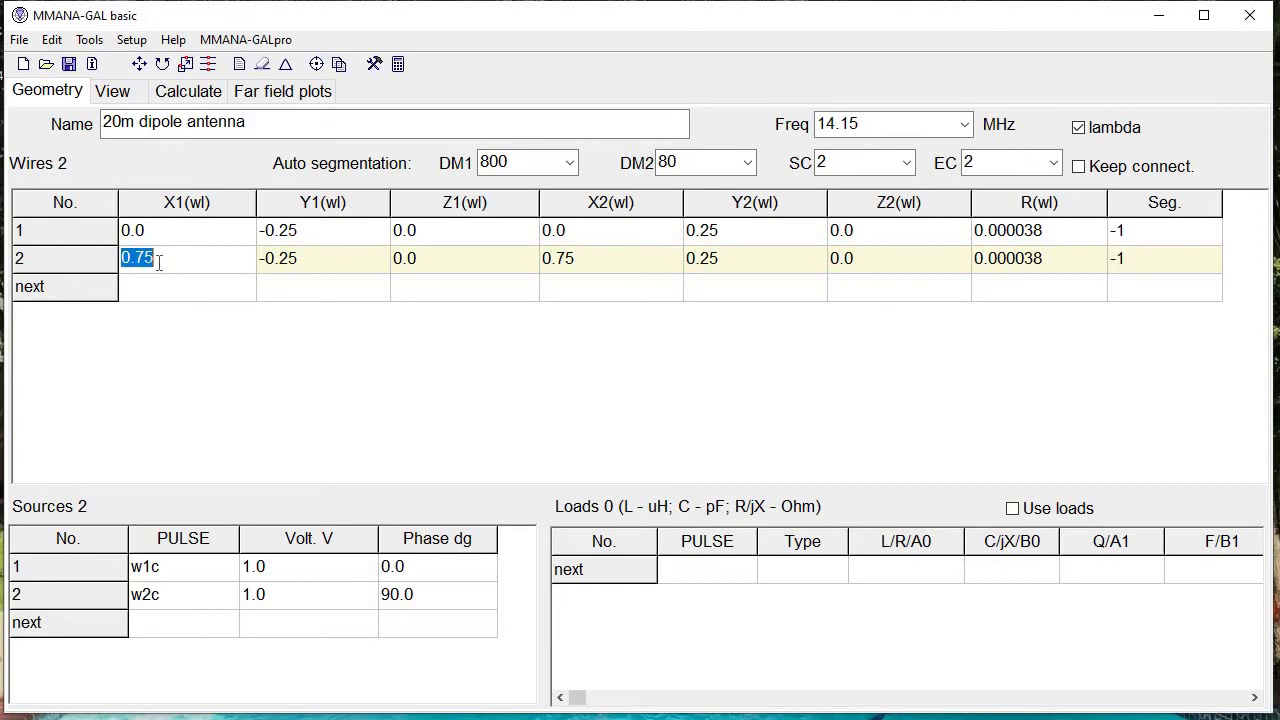
pyautogui.click(592, 269)
pyautogui.click(588, 260)
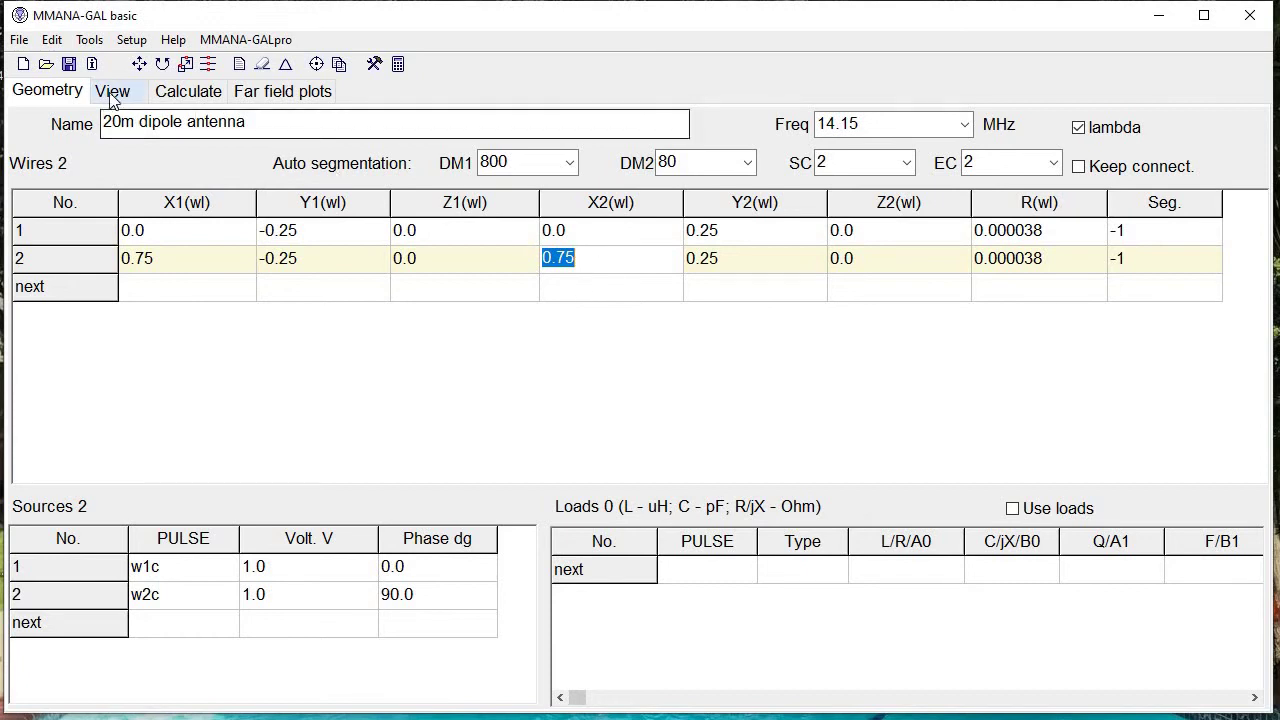
# - Inspect wires 1 and 2 in the 3-D view by tilting, panning and zooming, then return to the results
pyautogui.click(110, 94)
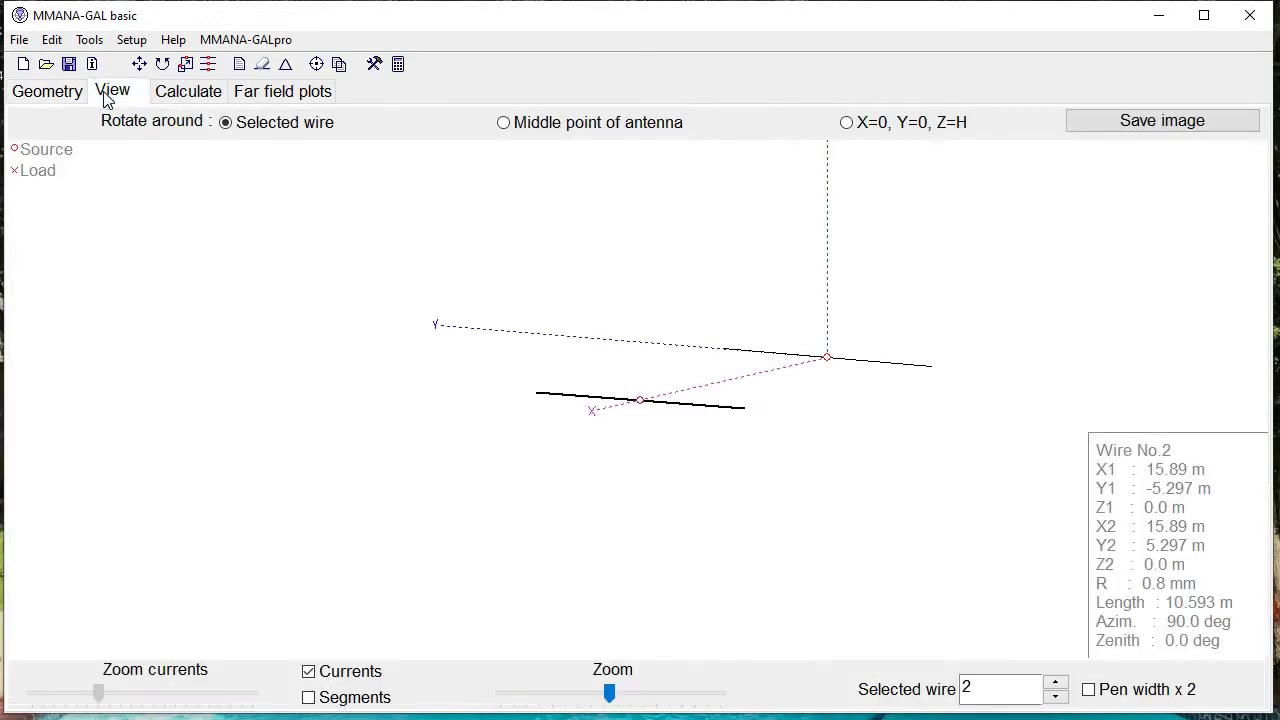
pyautogui.click(781, 352)
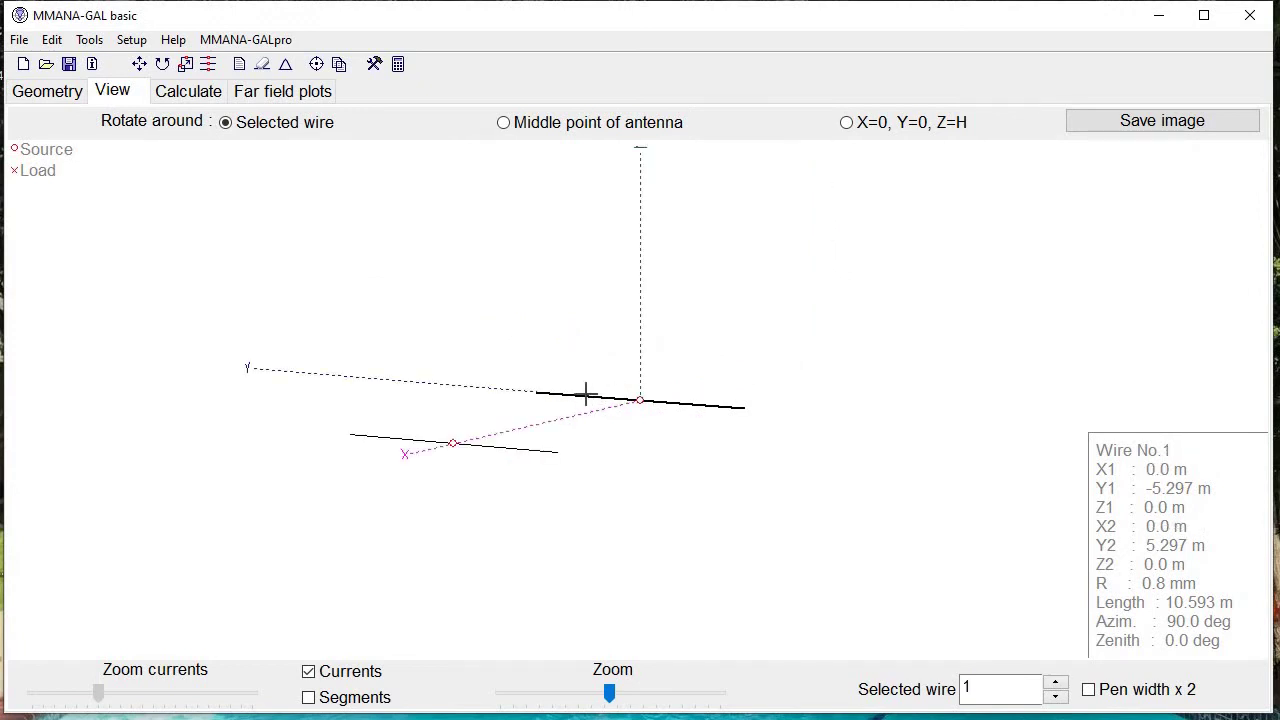
pyautogui.moveTo(513, 451); pyautogui.dragTo(514, 446)
pyautogui.click(540, 438)
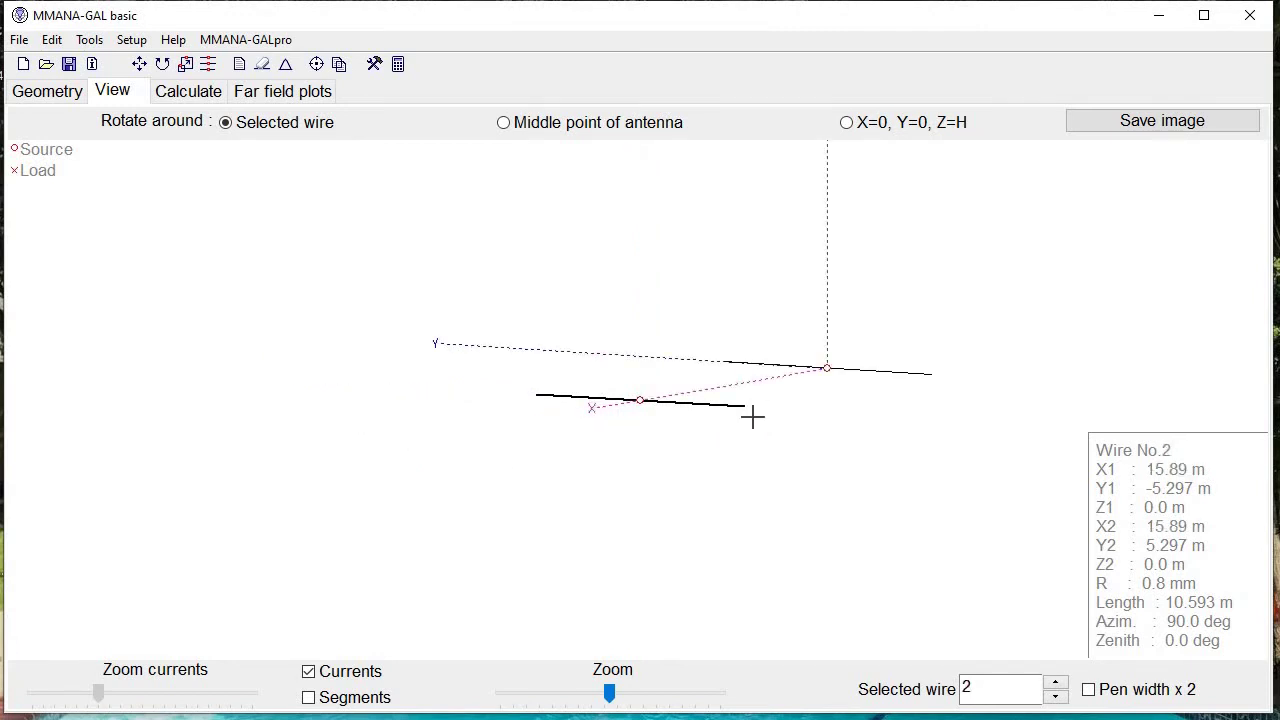
pyautogui.moveTo(731, 411)
pyautogui.mouseDown()
pyautogui.moveTo(706, 440)
pyautogui.moveTo(543, 488)
pyautogui.moveTo(554, 487)
pyautogui.mouseUp()
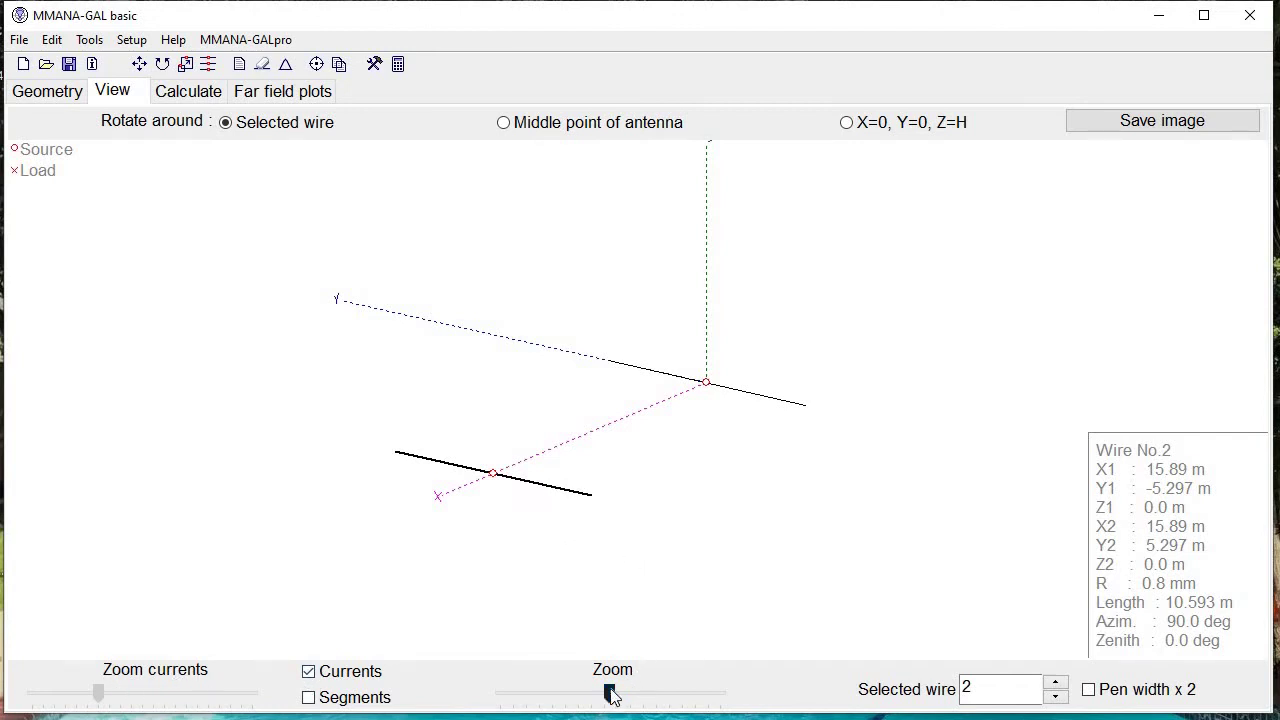
pyautogui.moveTo(611, 689); pyautogui.dragTo(622, 697)
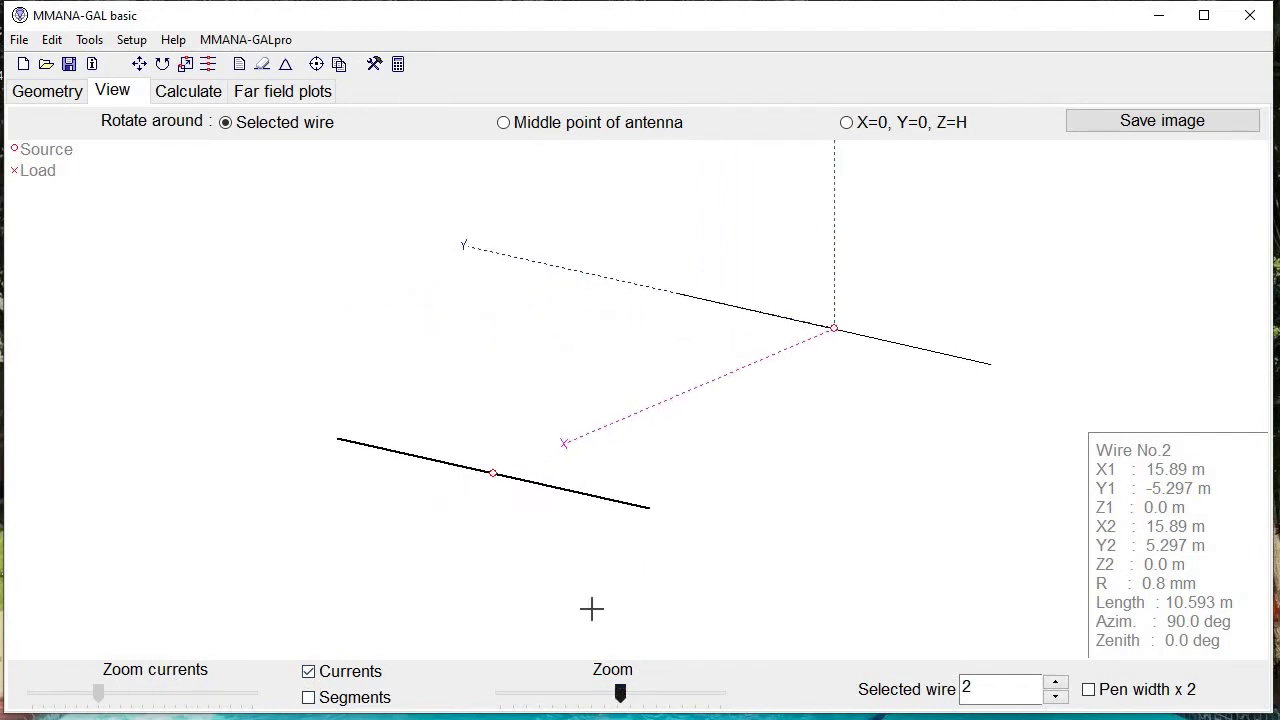
pyautogui.click(196, 92)
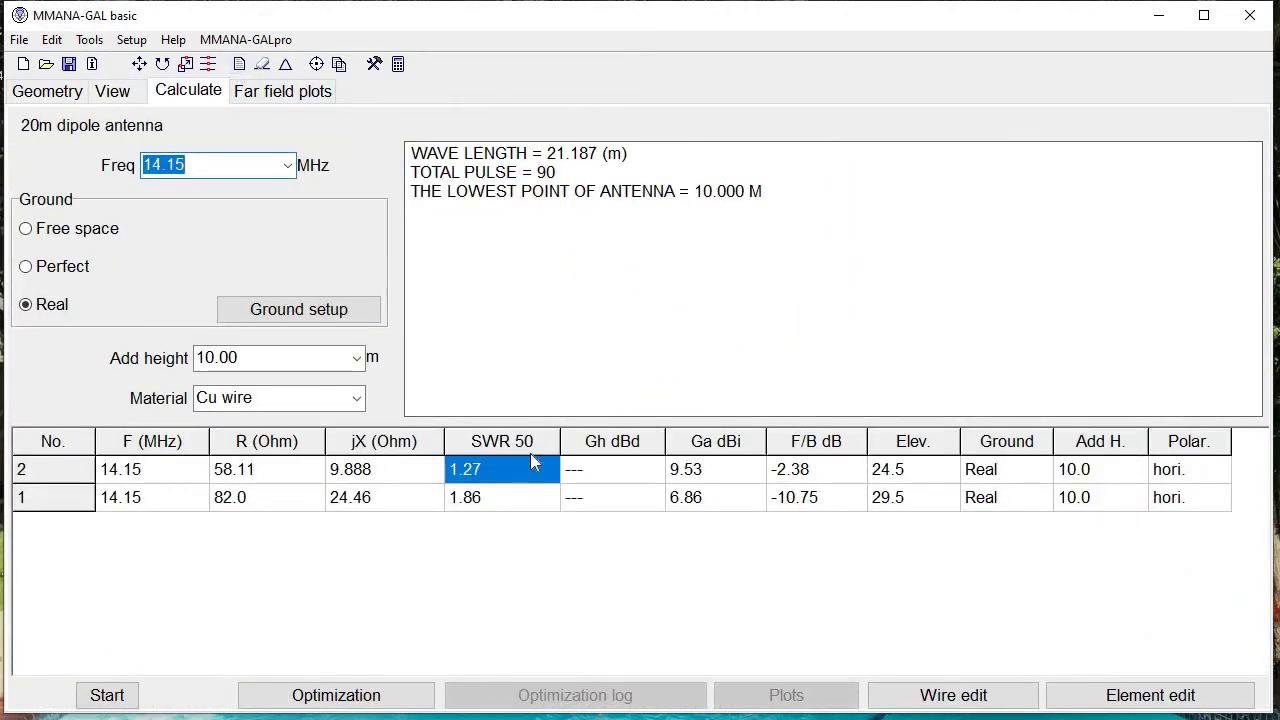
# - Review the Geometry tab's source settings, then bring up the Optimization dialog from the Calculate page
pyautogui.click(17, 93)
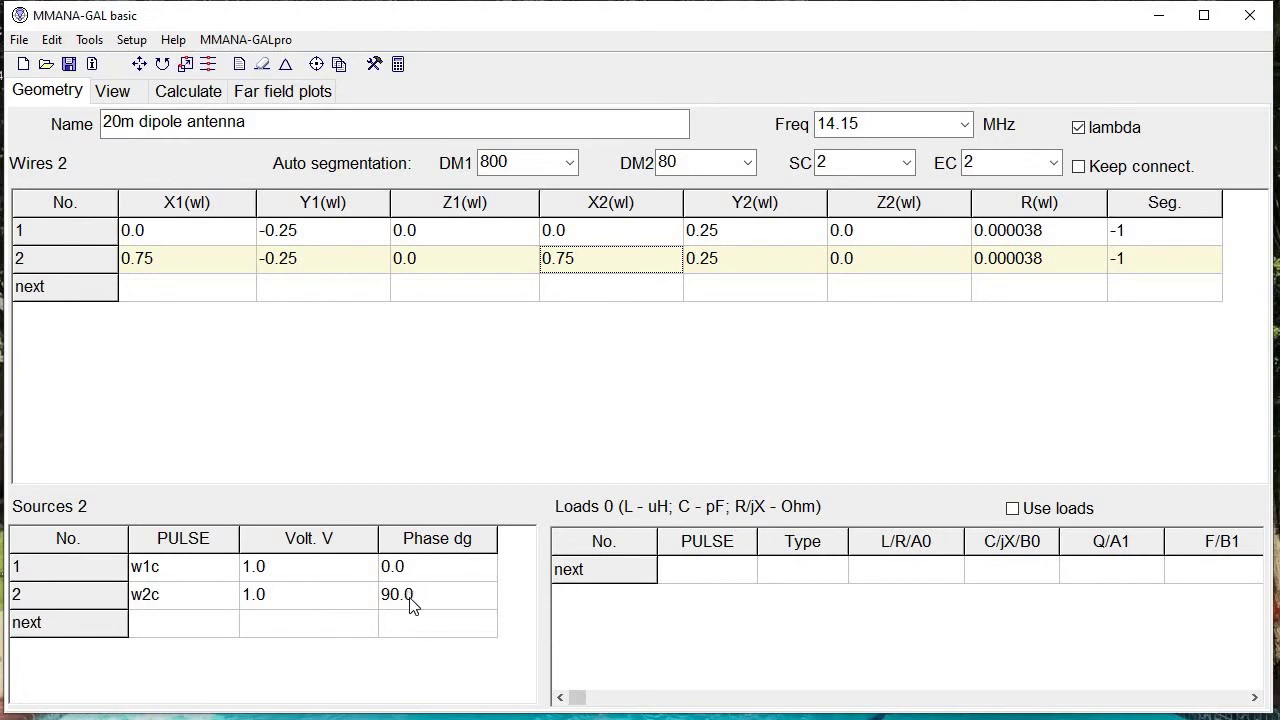
pyautogui.click(200, 93)
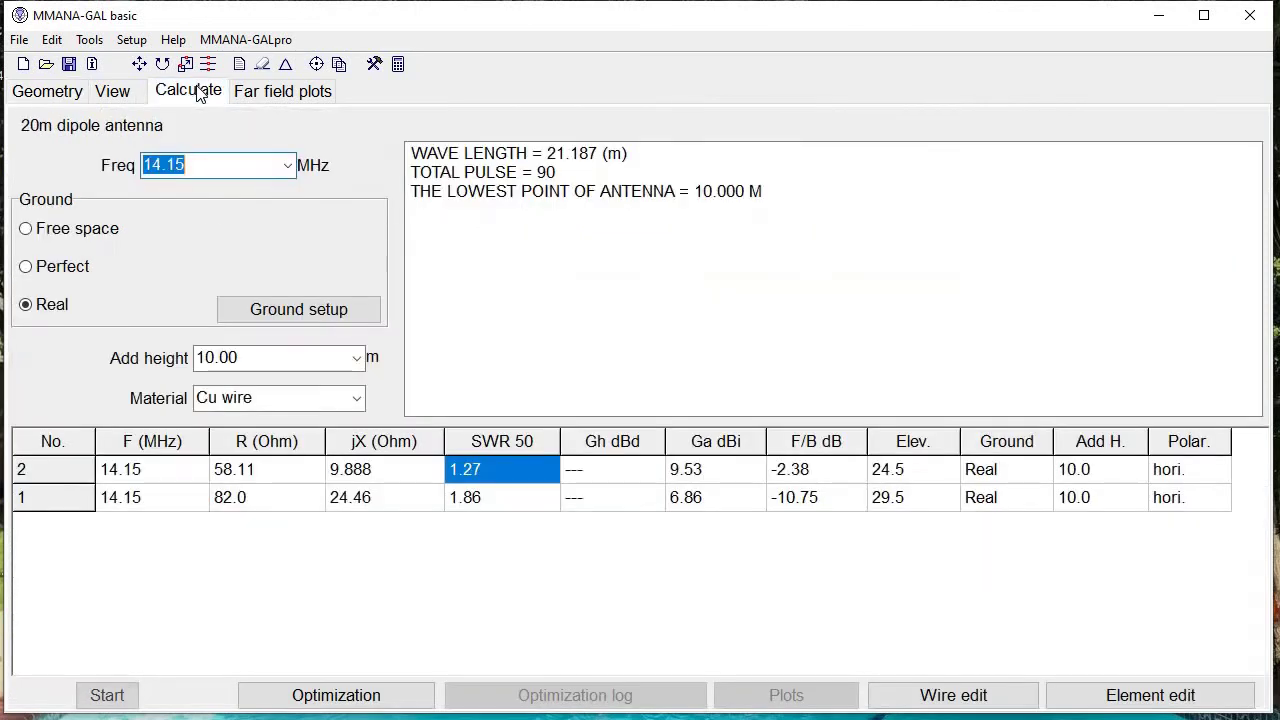
pyautogui.click(364, 697)
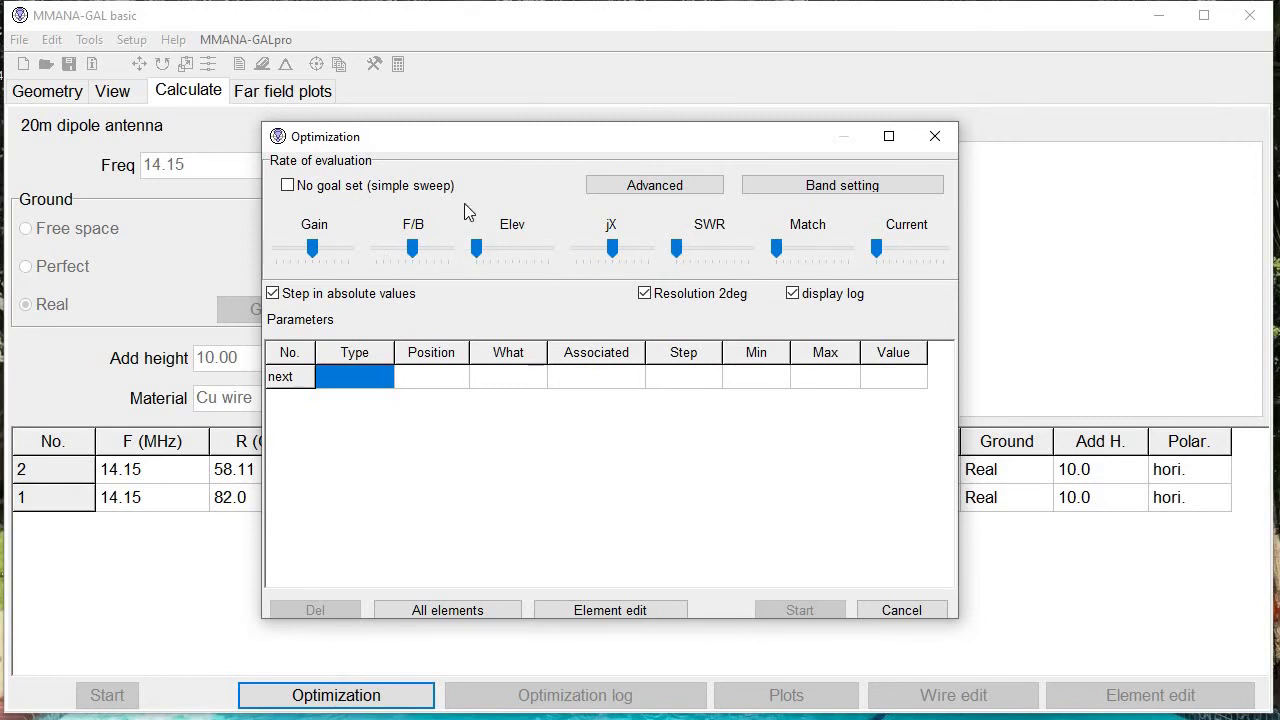
# - Add a Source parameter that varies source 2's phase, and raise the SWR and Match weights
pyautogui.moveTo(587, 143); pyautogui.dragTo(678, 136)
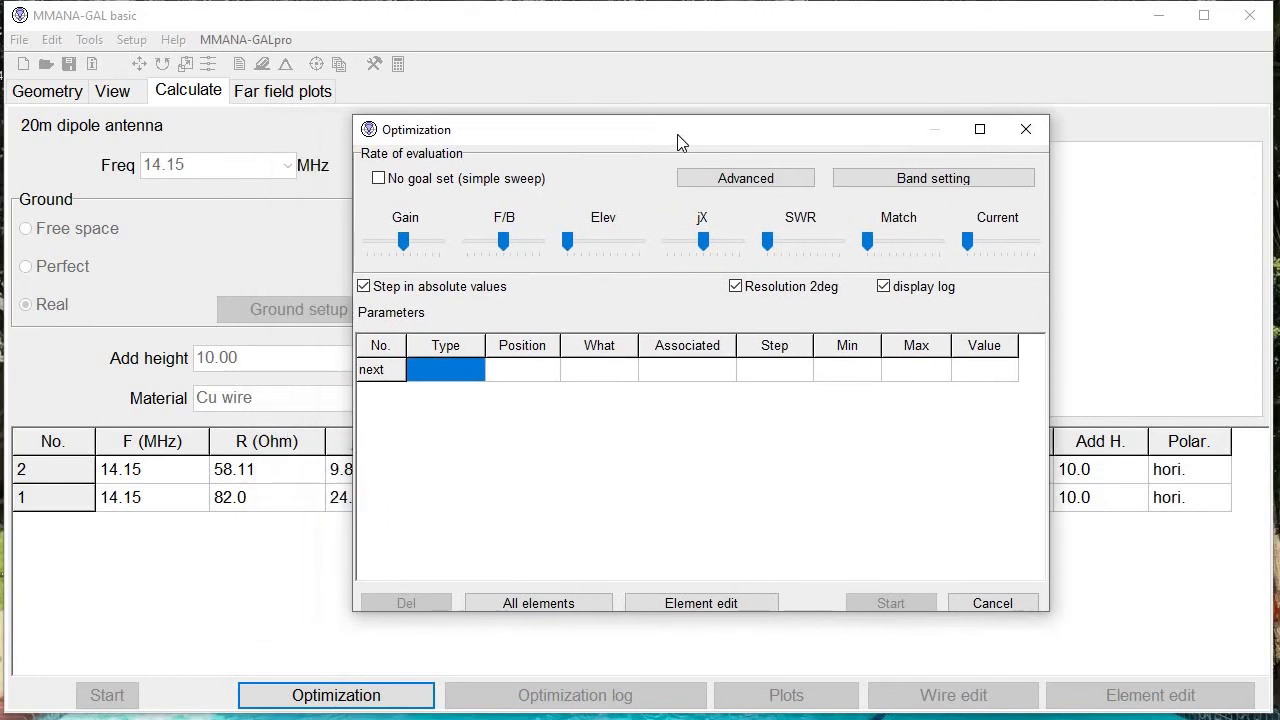
pyautogui.click(460, 372)
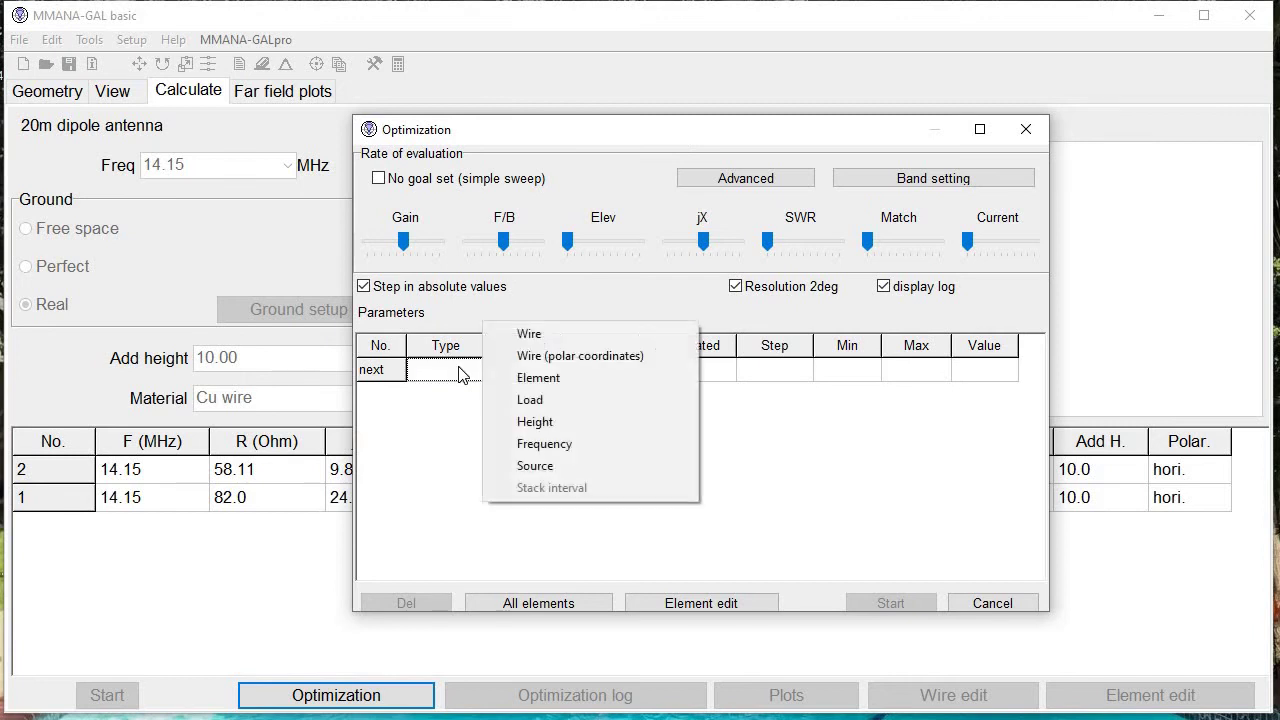
pyautogui.click(552, 466)
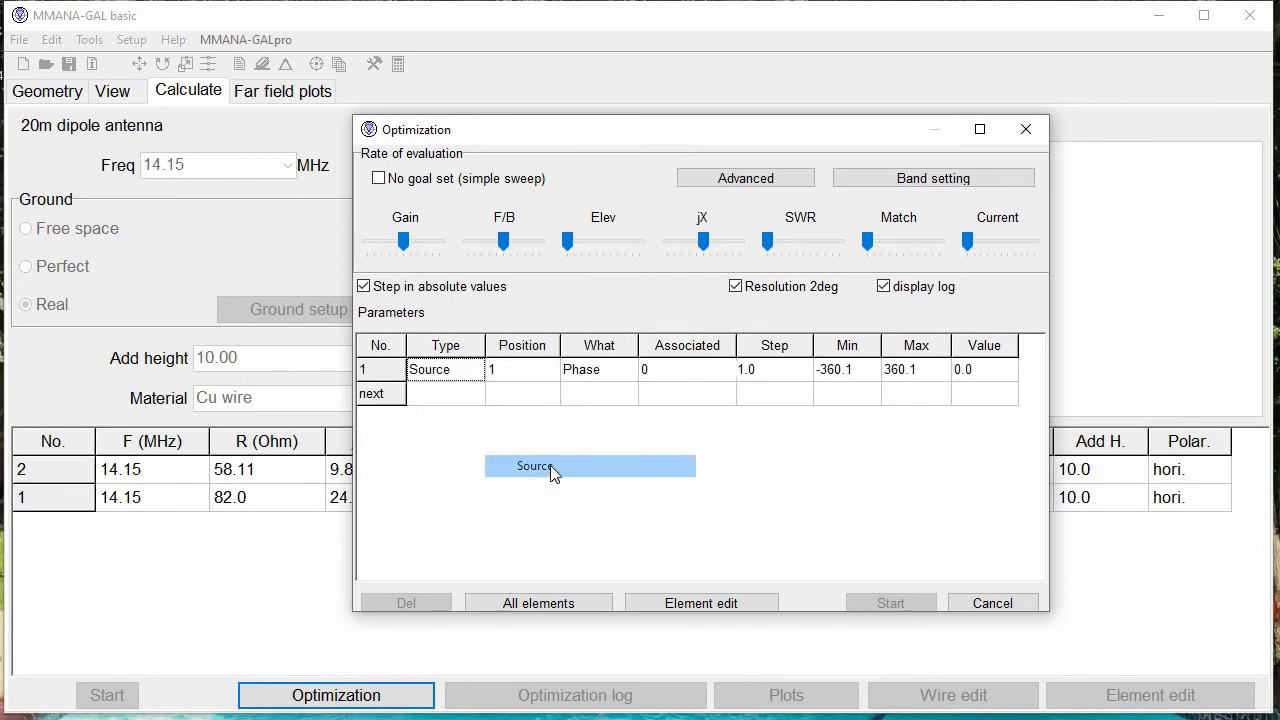
pyautogui.click(600, 378)
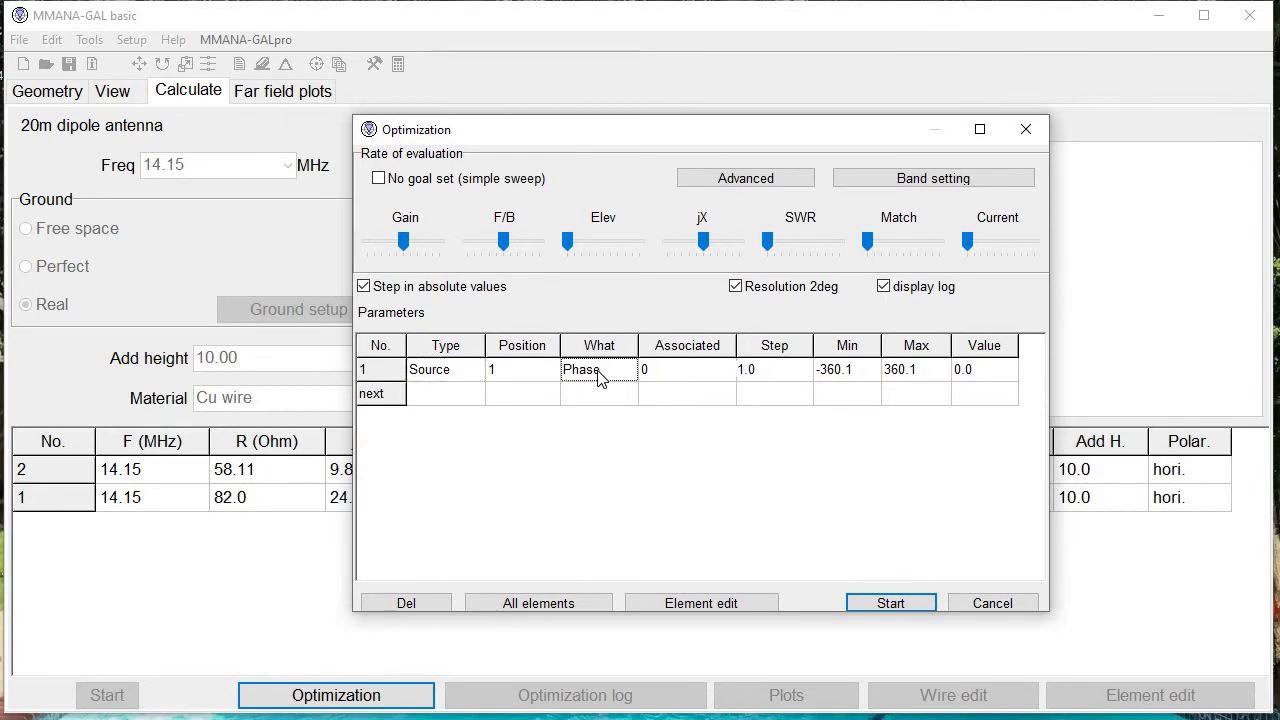
pyautogui.click(498, 370)
pyautogui.click(500, 369)
pyautogui.write('2')
pyautogui.press('Return')
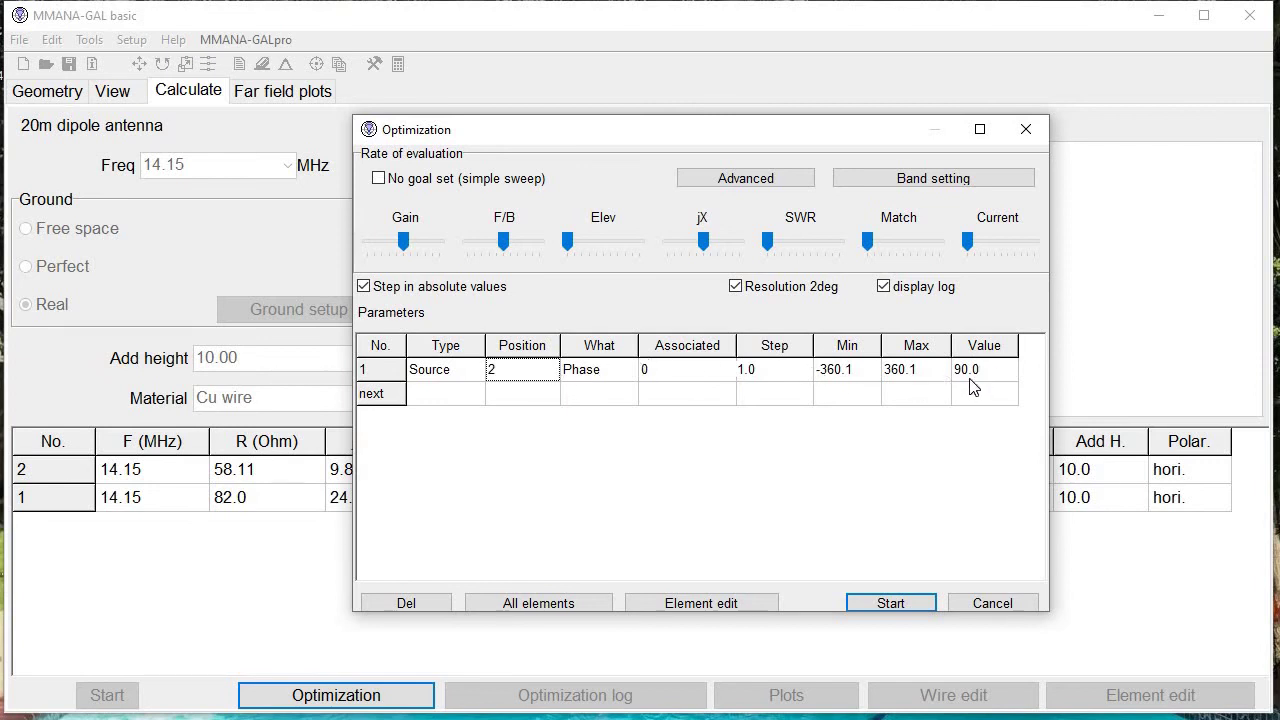
pyautogui.moveTo(767, 242); pyautogui.dragTo(802, 248)
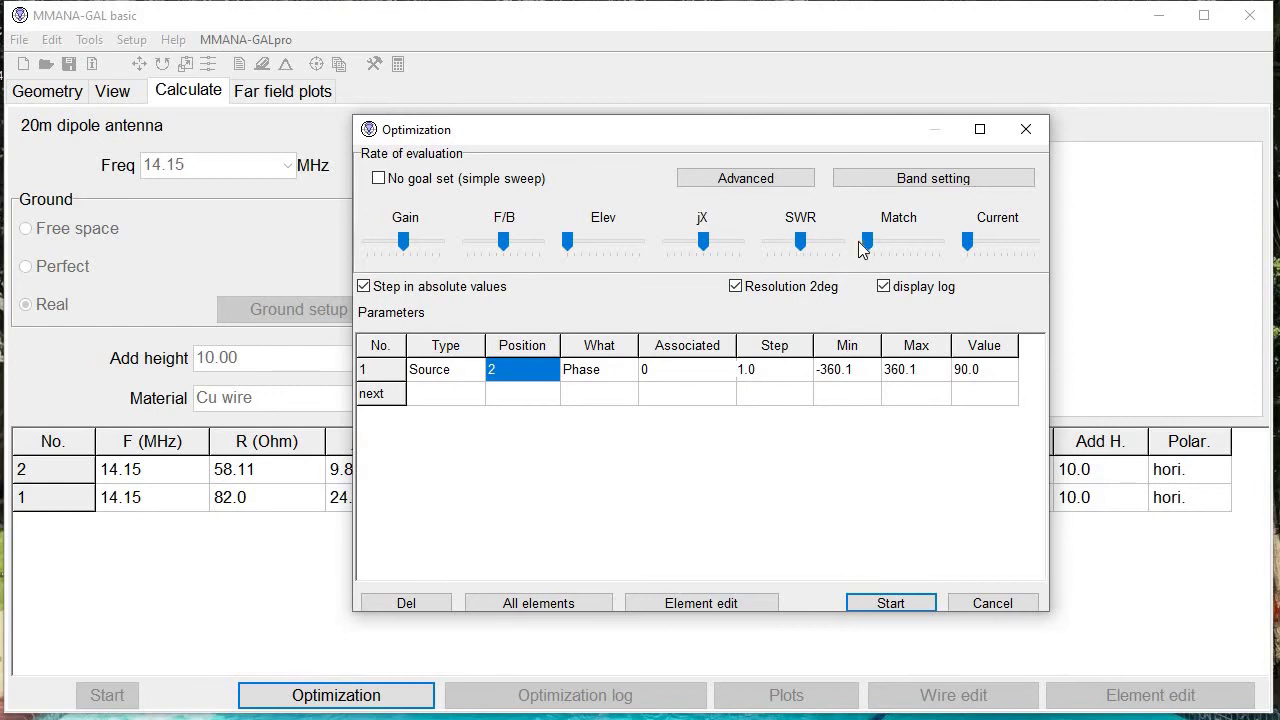
pyautogui.moveTo(883, 246); pyautogui.dragTo(897, 248)
# - Run the phase optimization without saving its log, giving 60.65+j8.057 Ω, SWR 1.27, 9.56 dBi
pyautogui.click(891, 603)
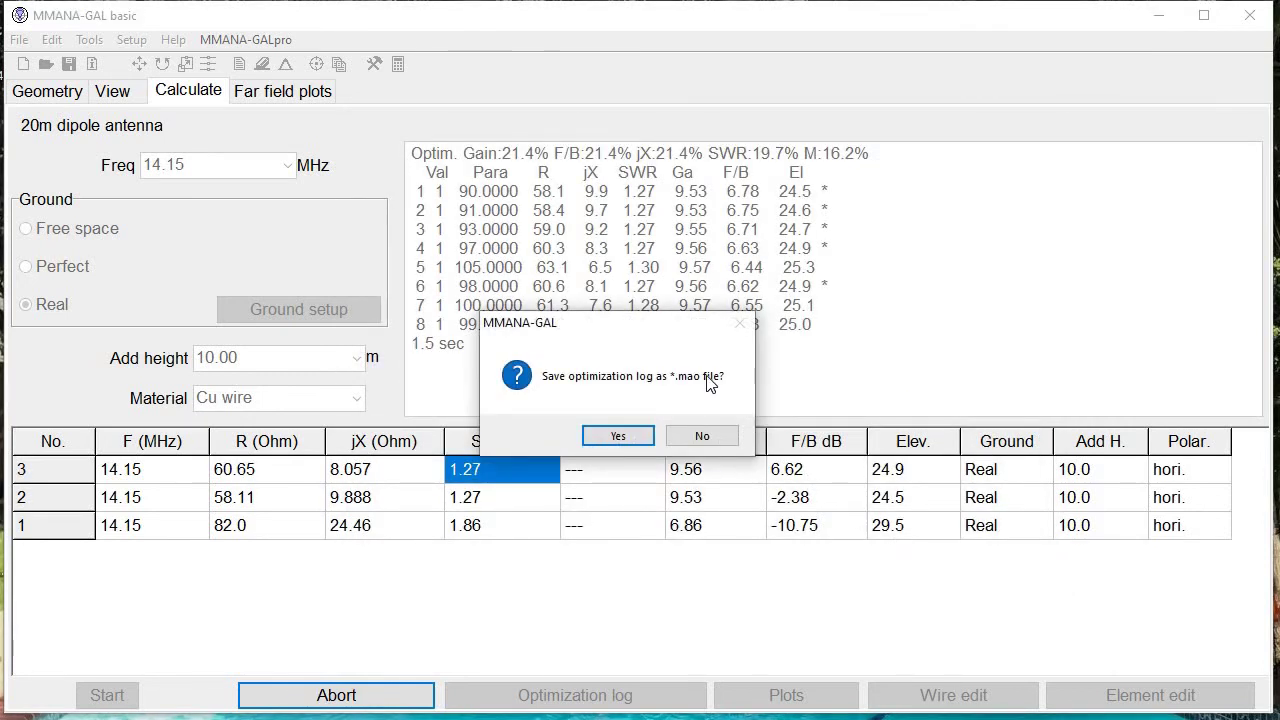
pyautogui.click(708, 434)
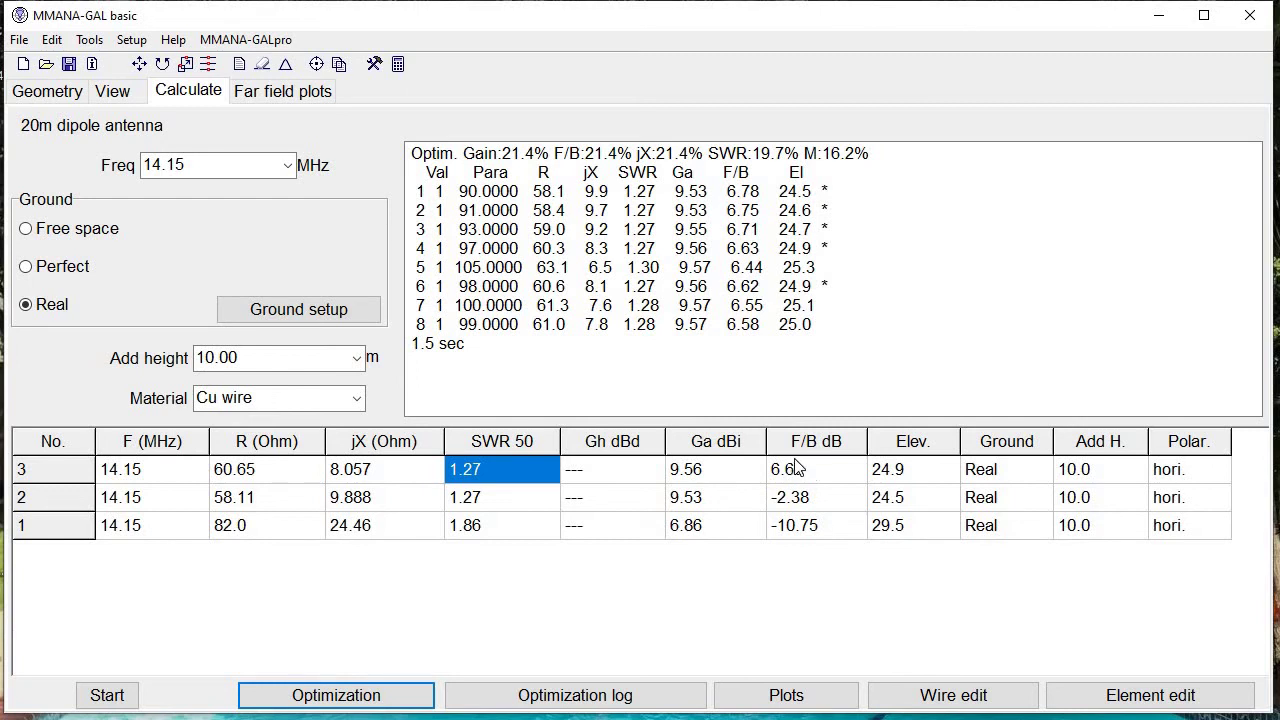
pyautogui.click(293, 95)
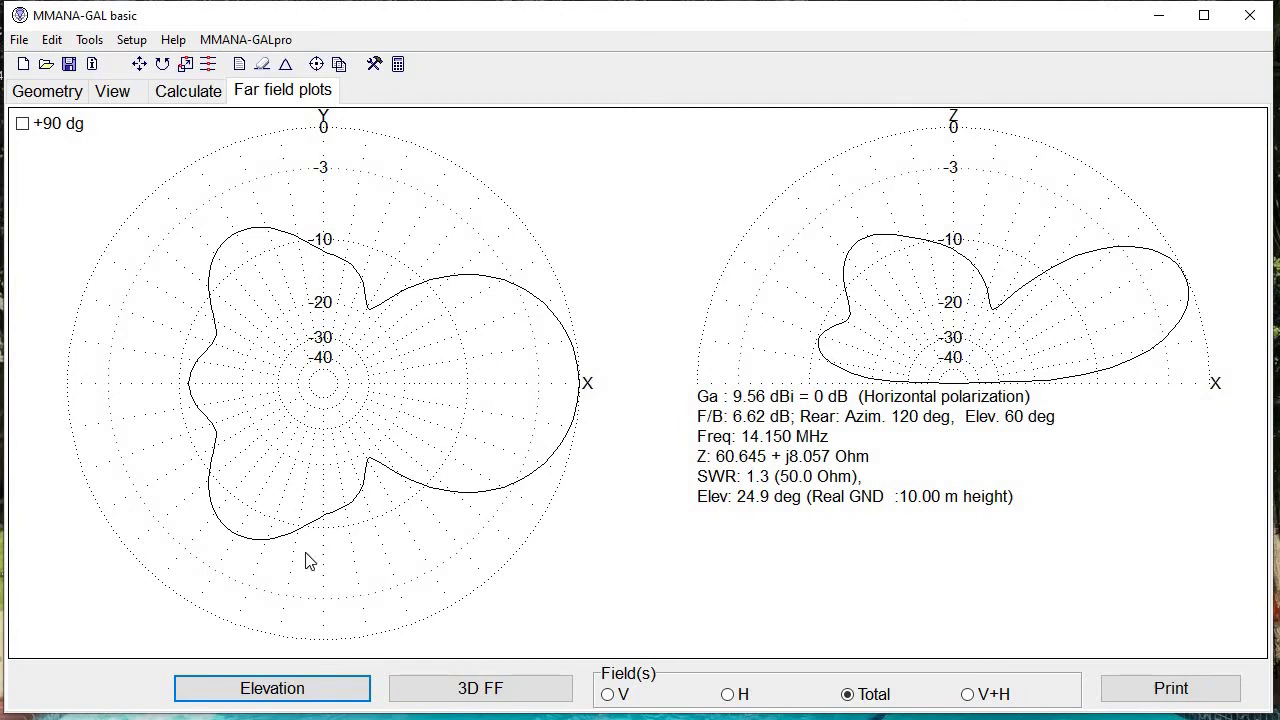
pyautogui.click(203, 97)
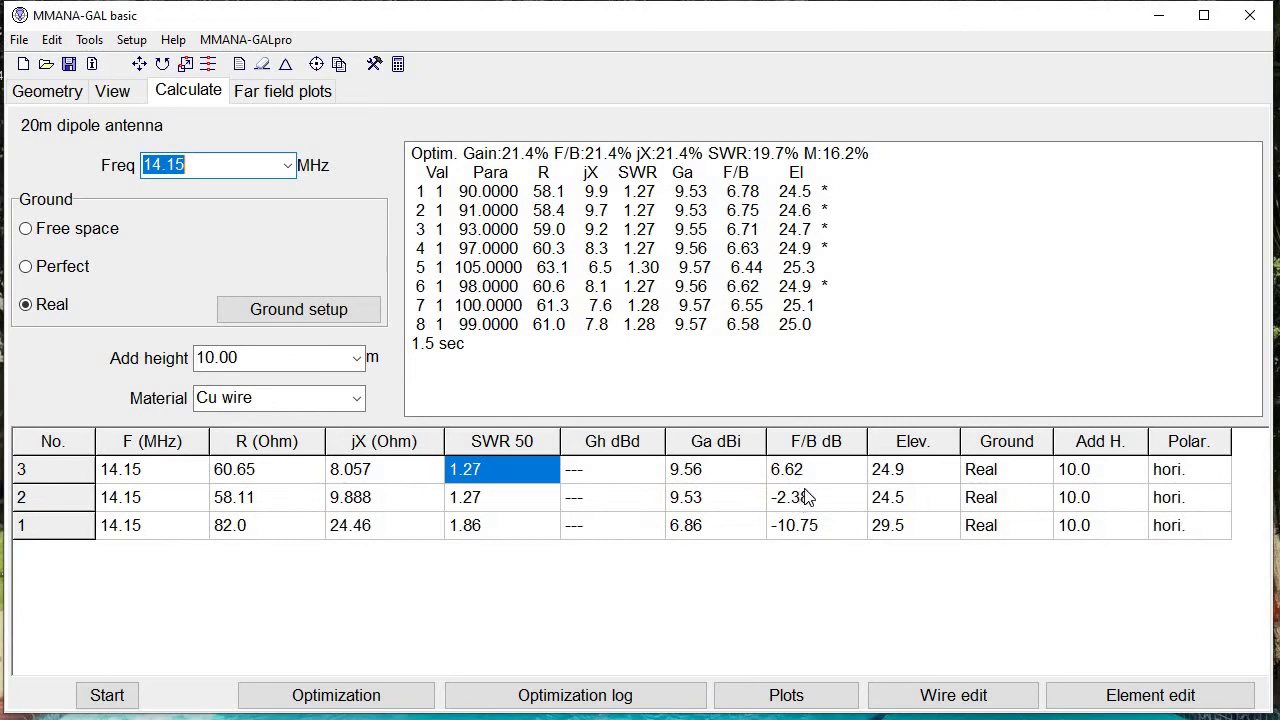
# - Recalculate the model and check its far-field pattern at 5° elevation, yielding F/B -2.74 dB
pyautogui.click(104, 697)
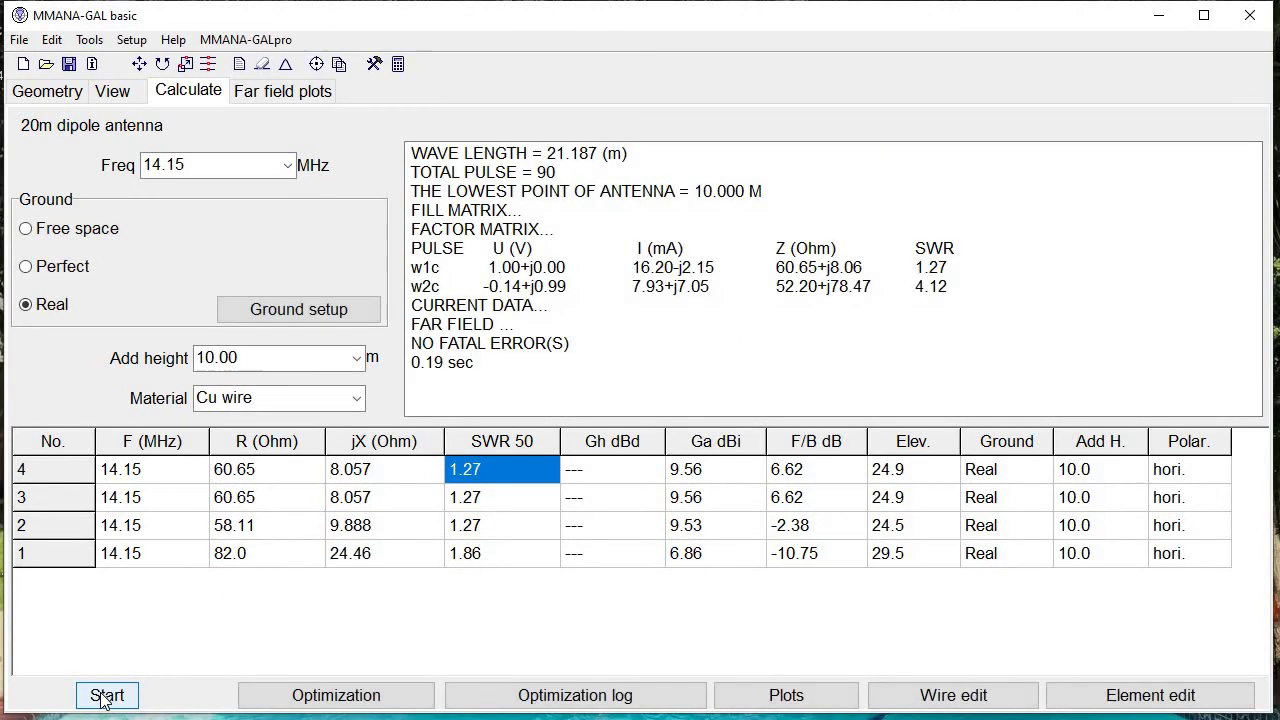
pyautogui.click(296, 100)
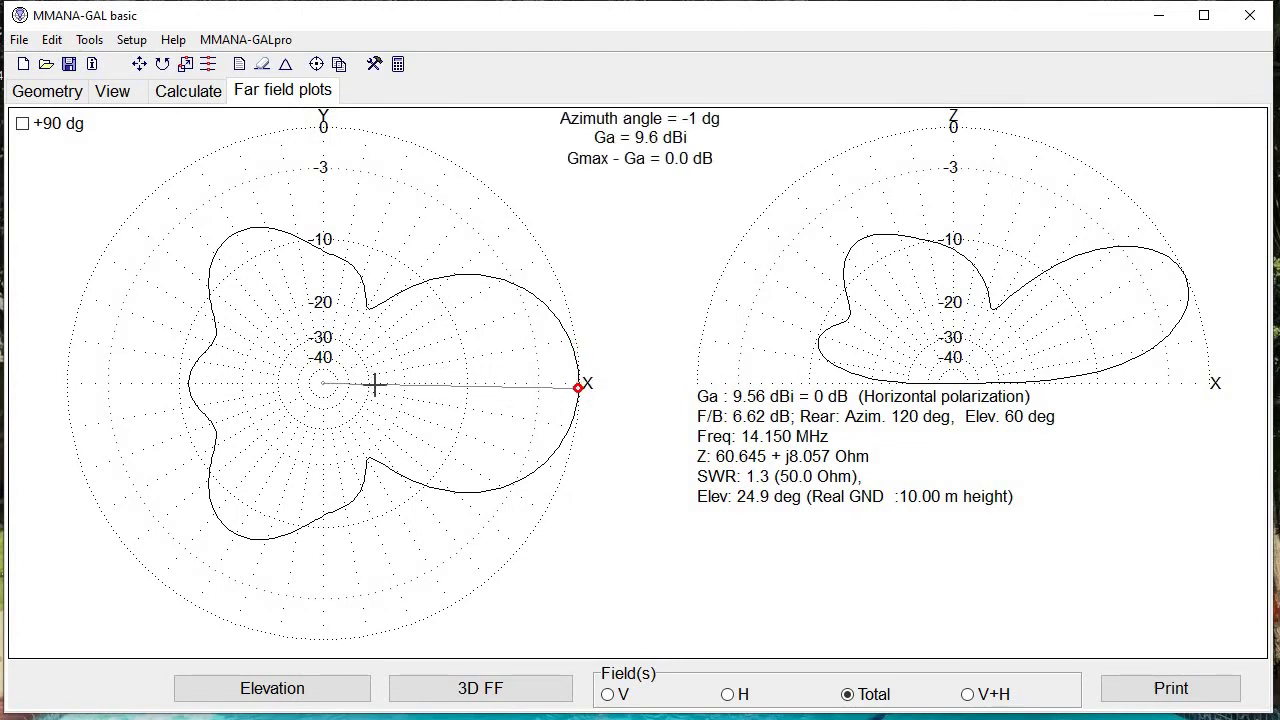
pyautogui.click(321, 697)
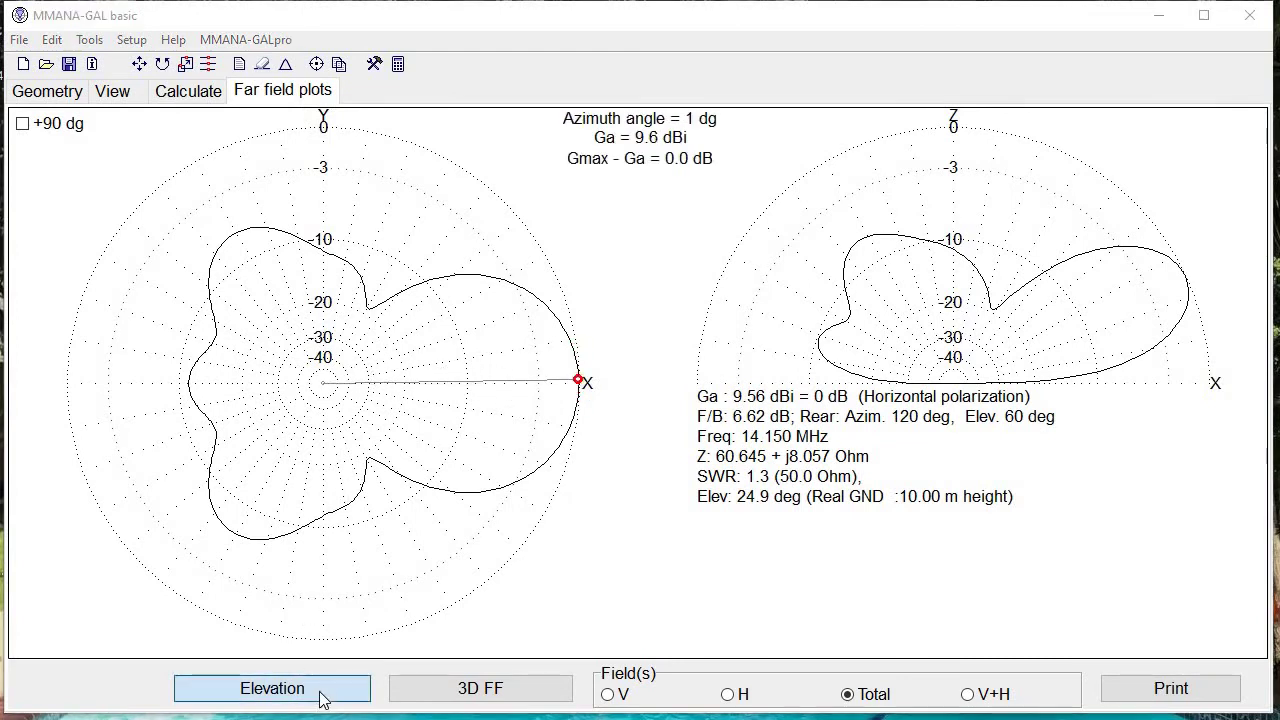
pyautogui.write('5')
pyautogui.press('Return')
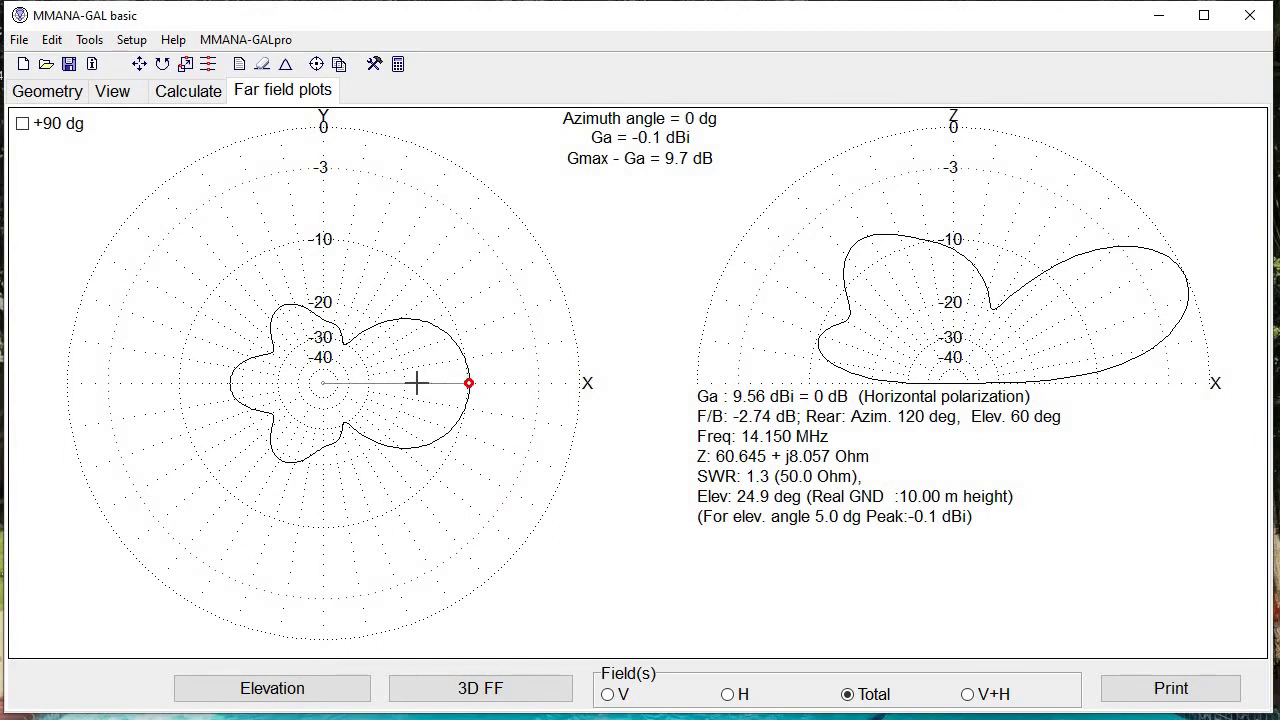
pyautogui.click(206, 96)
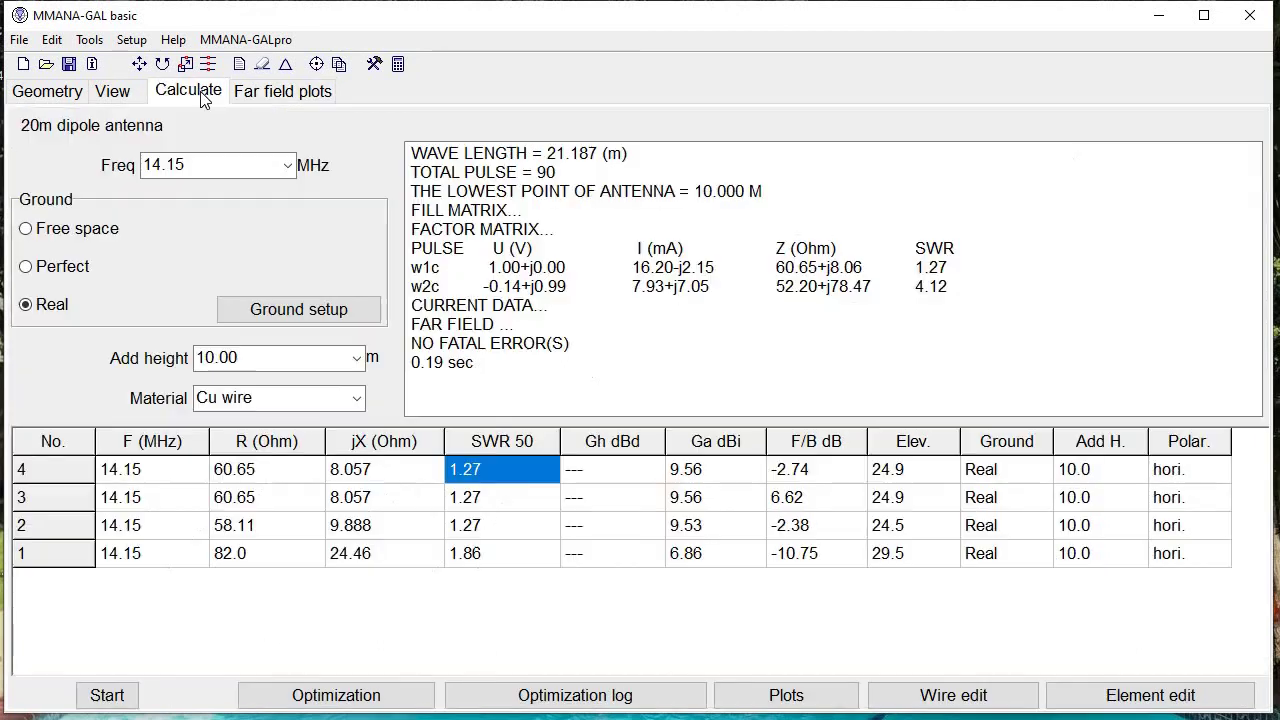
# - Set source w2c's phase from 98.0 back to 90.0° in the Geometry table
pyautogui.click(58, 95)
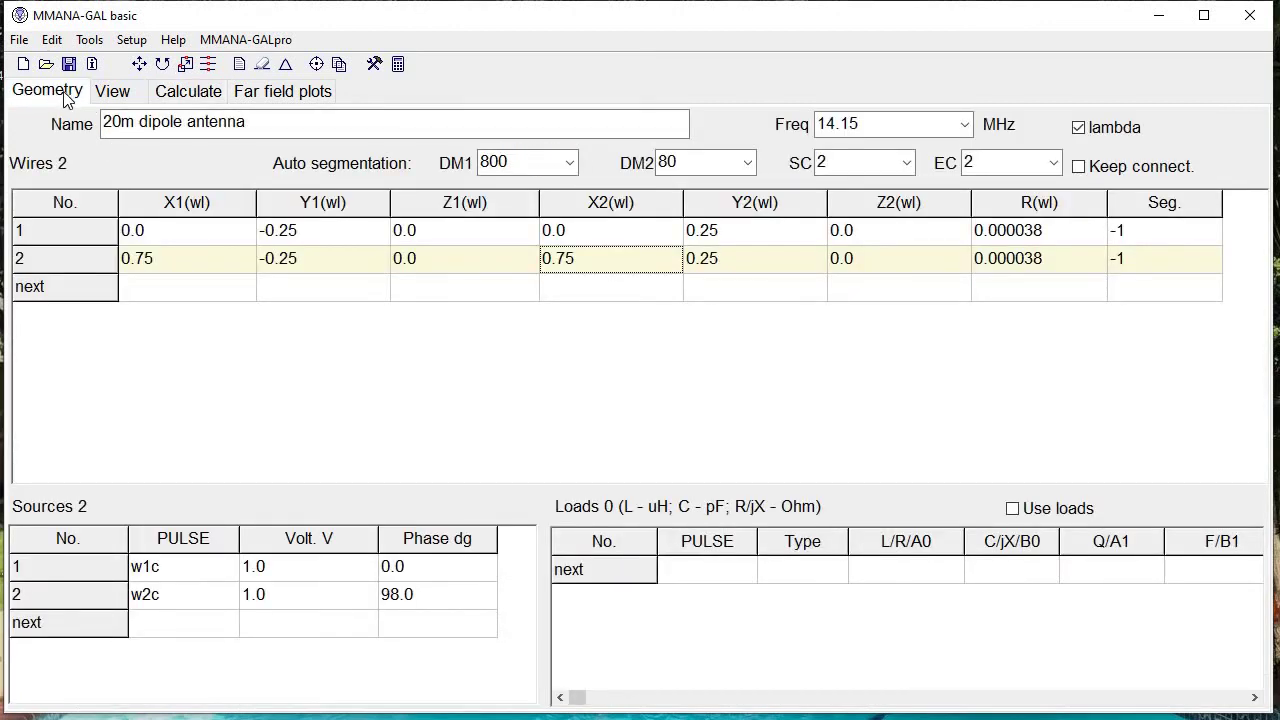
pyautogui.click(418, 598)
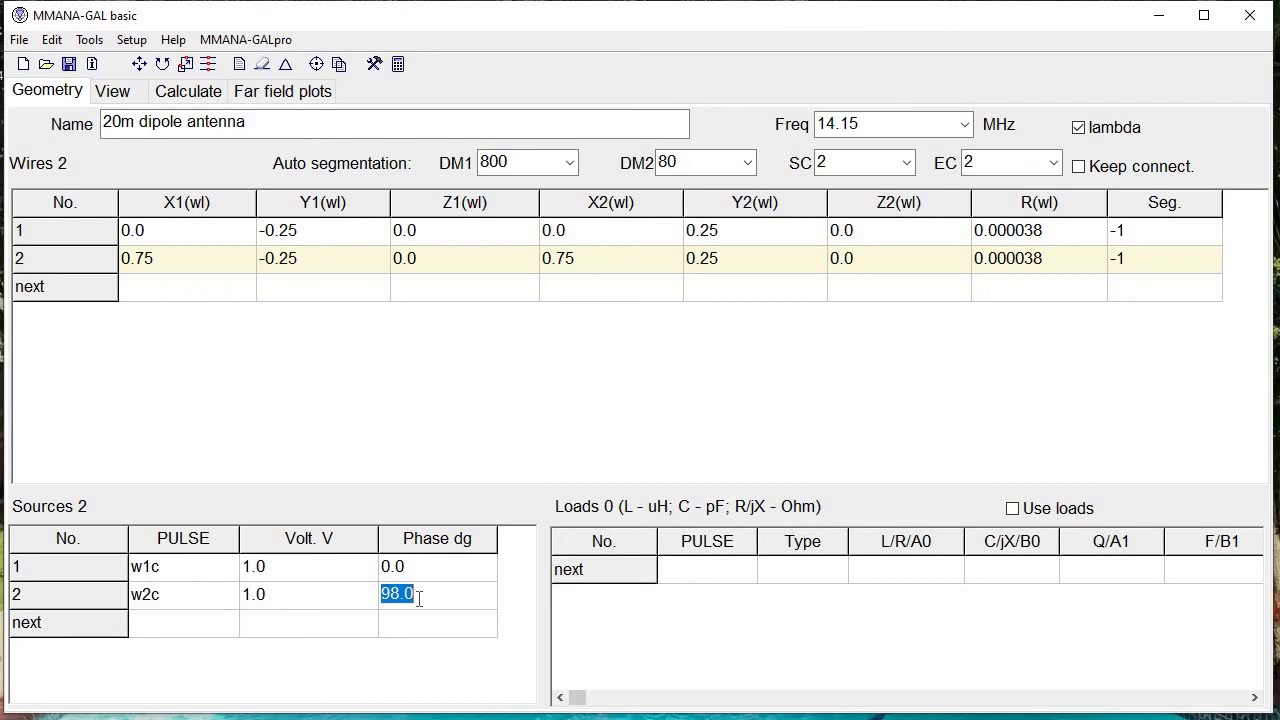
pyautogui.write('9')
pyautogui.press('Return')
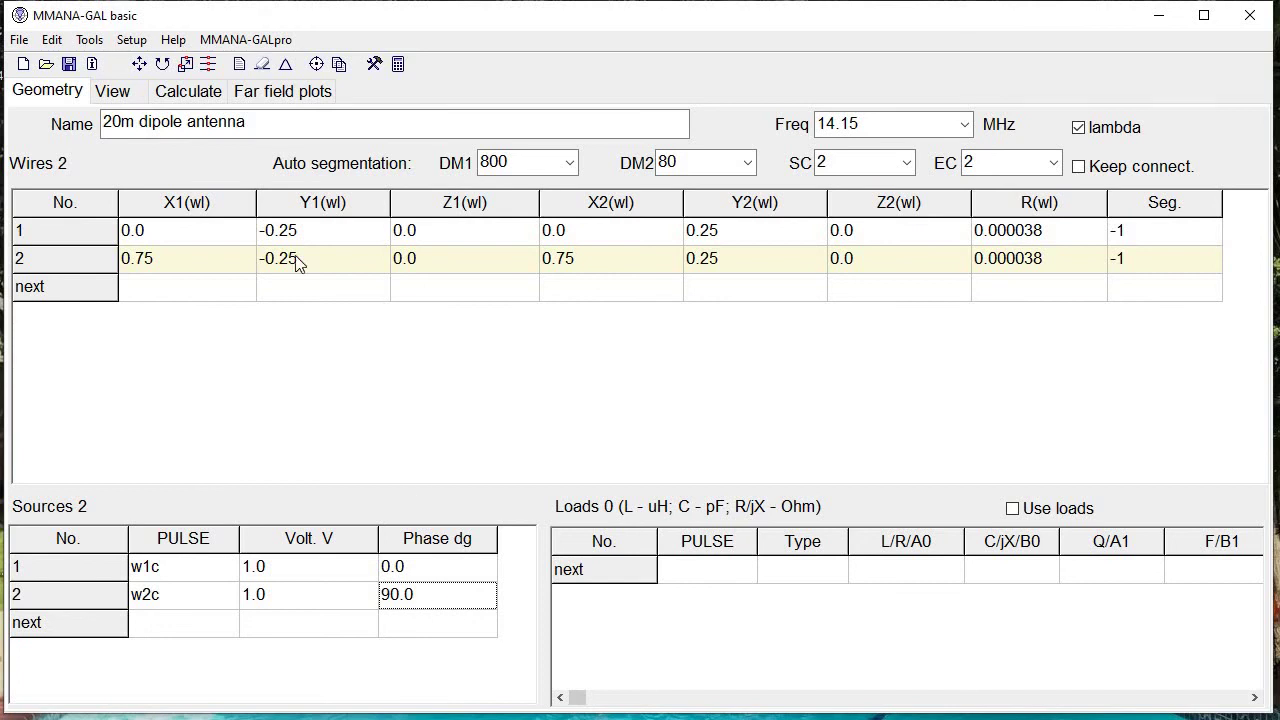
pyautogui.click(192, 91)
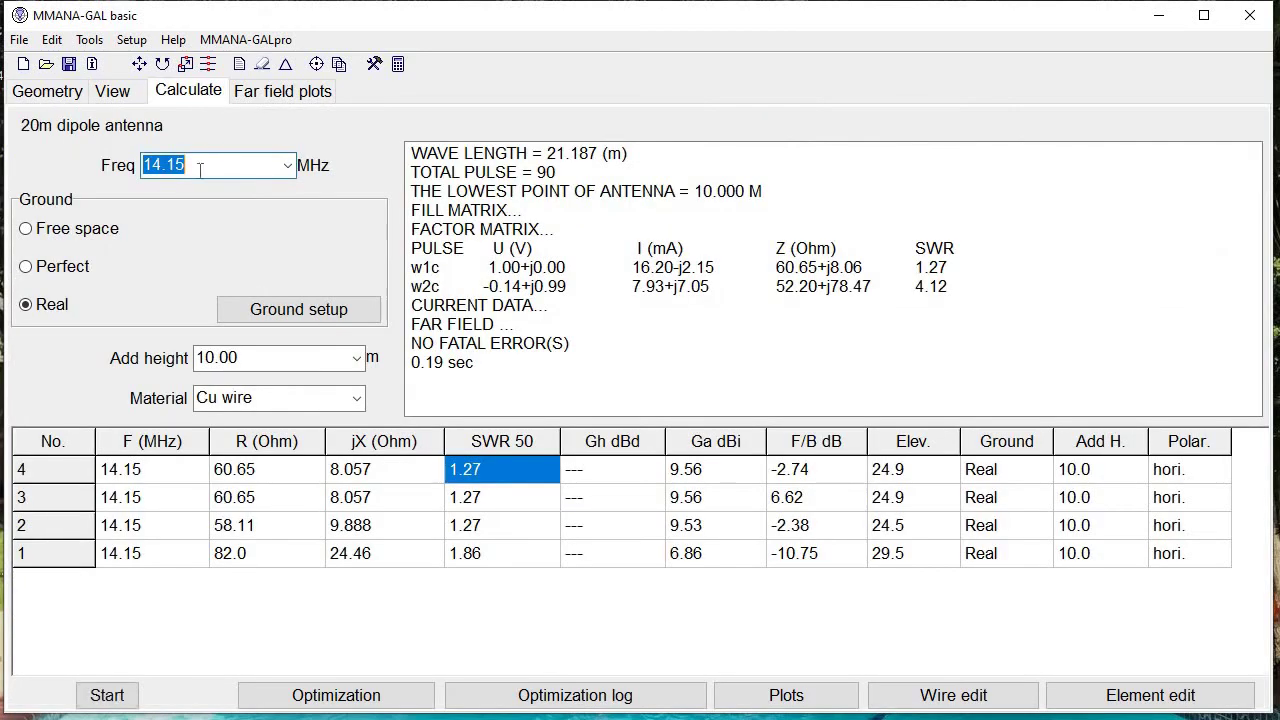
# - Recalculate the 90° model (SWR 1.27, F/B 6.78 dB) and review its 5° elevation pattern
pyautogui.click(112, 697)
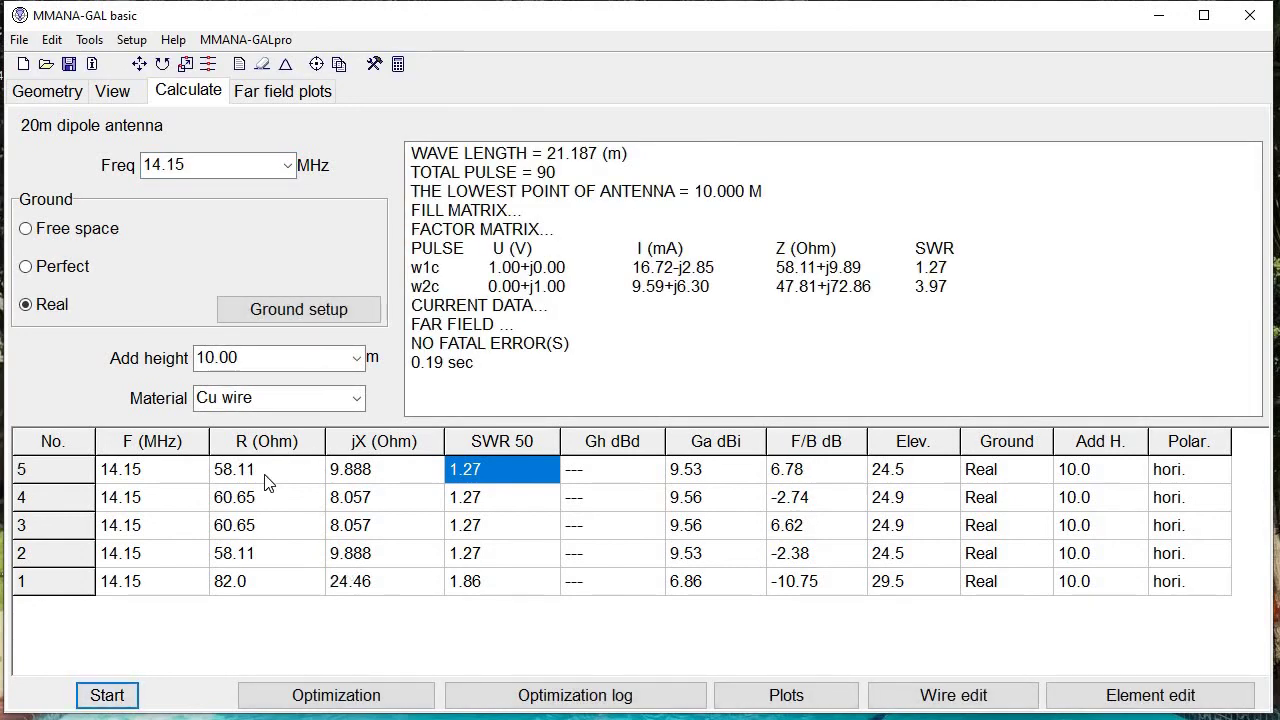
pyautogui.click(289, 92)
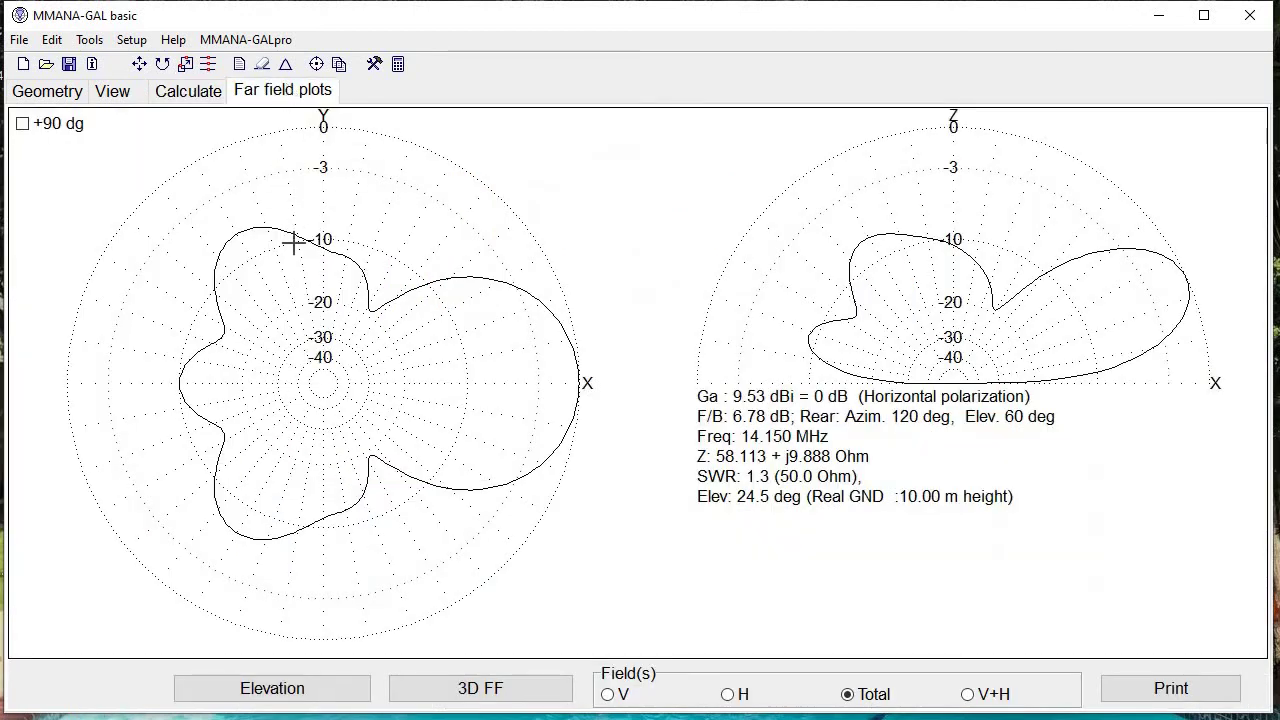
pyautogui.moveTo(351, 374)
pyautogui.mouseDown()
pyautogui.moveTo(371, 389)
pyautogui.moveTo(397, 383)
pyautogui.mouseUp()
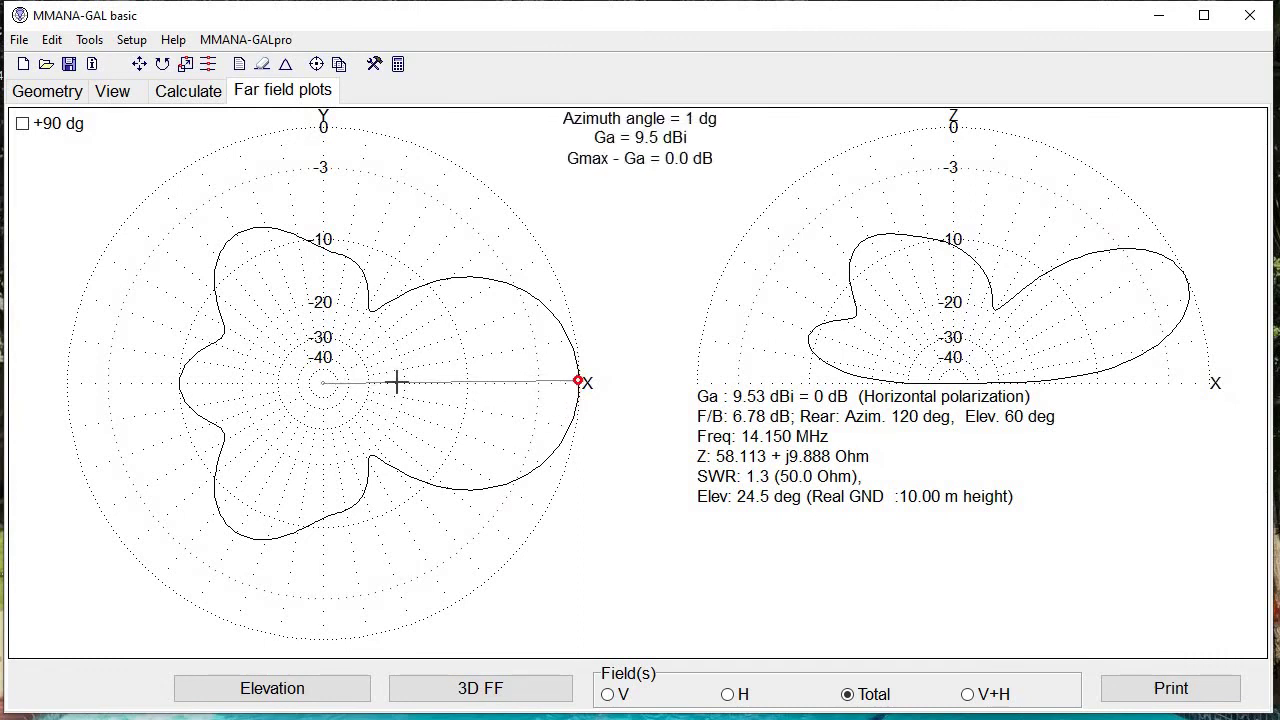
pyautogui.click(318, 689)
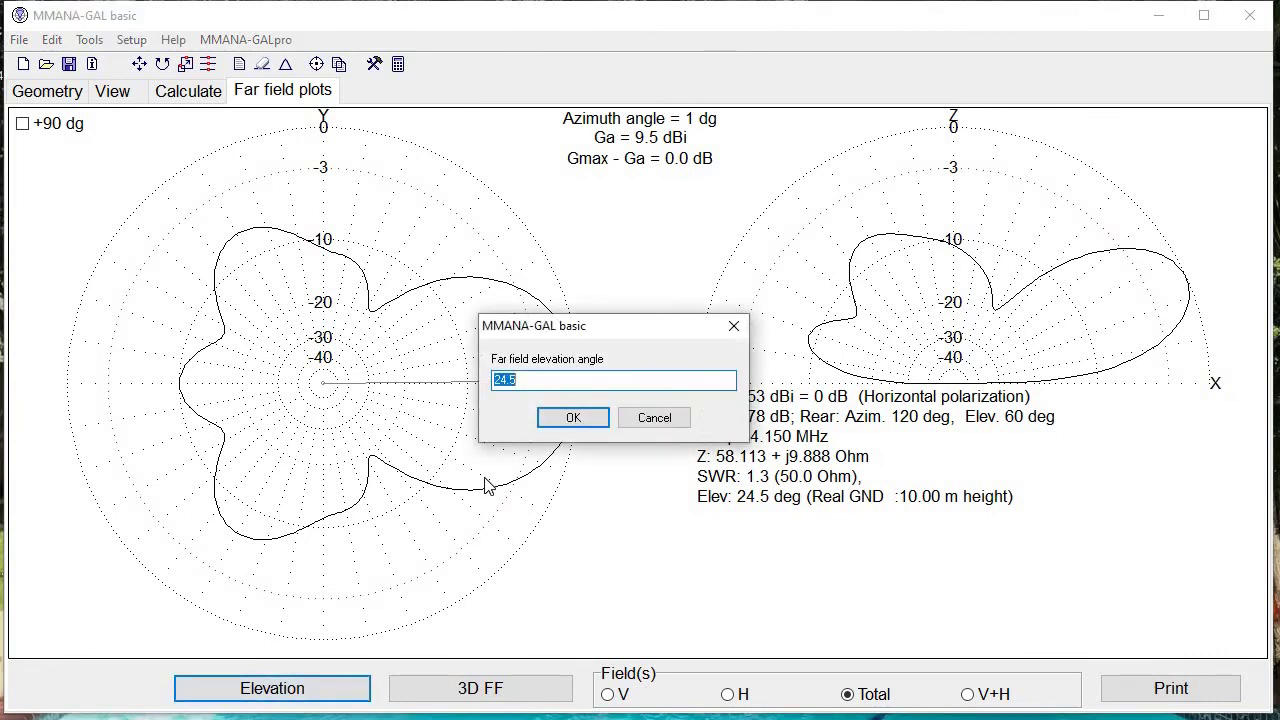
pyautogui.write('5')
pyautogui.press('Return')
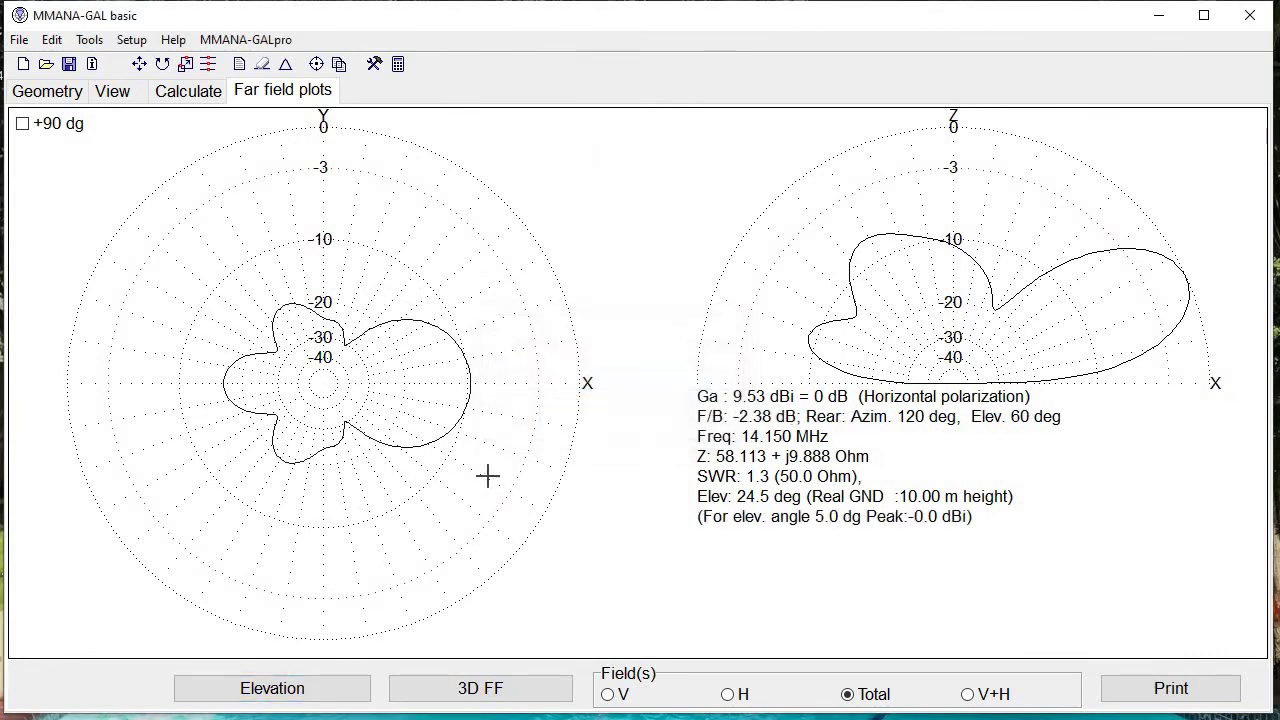
pyautogui.moveTo(420, 383); pyautogui.dragTo(432, 383)
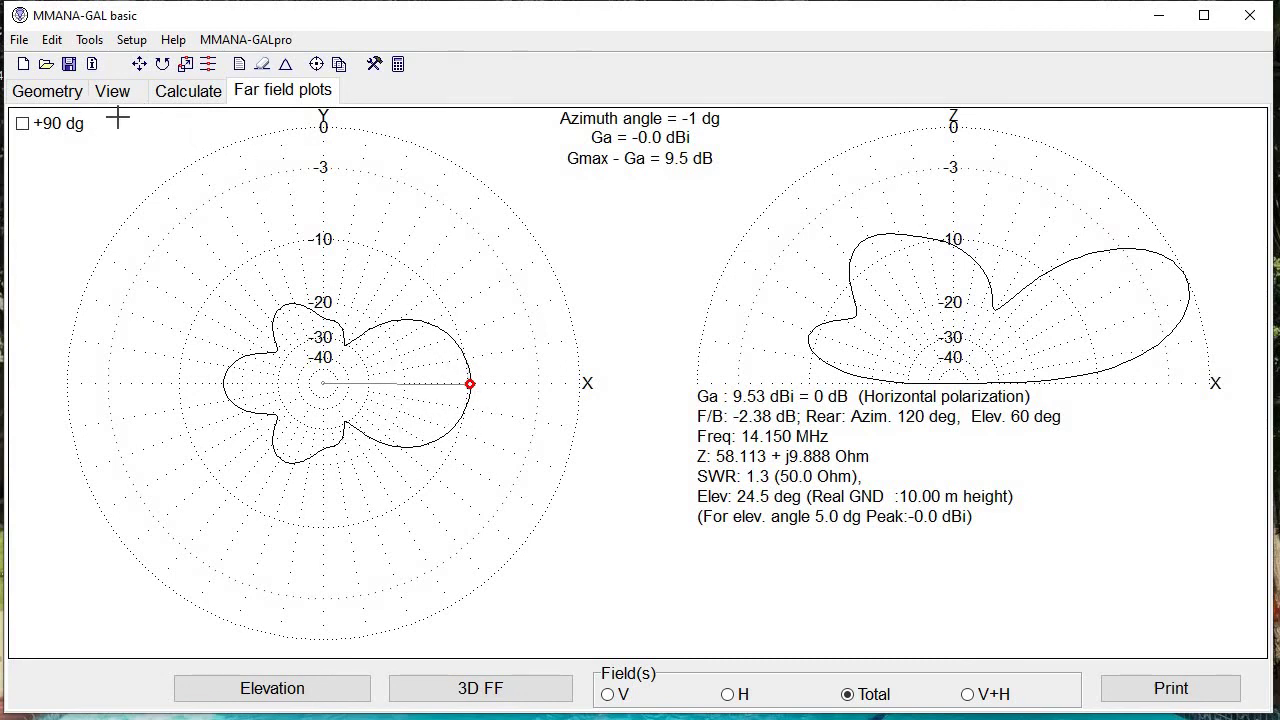
pyautogui.click(50, 94)
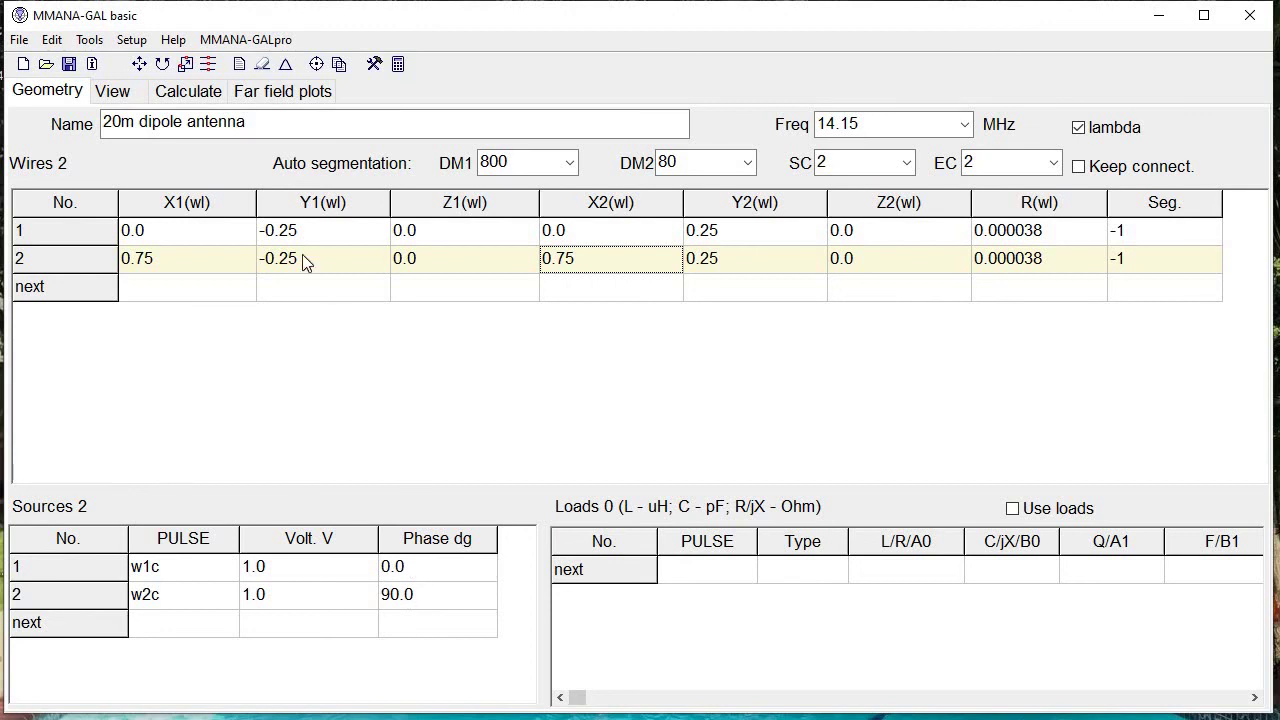
pyautogui.click(124, 93)
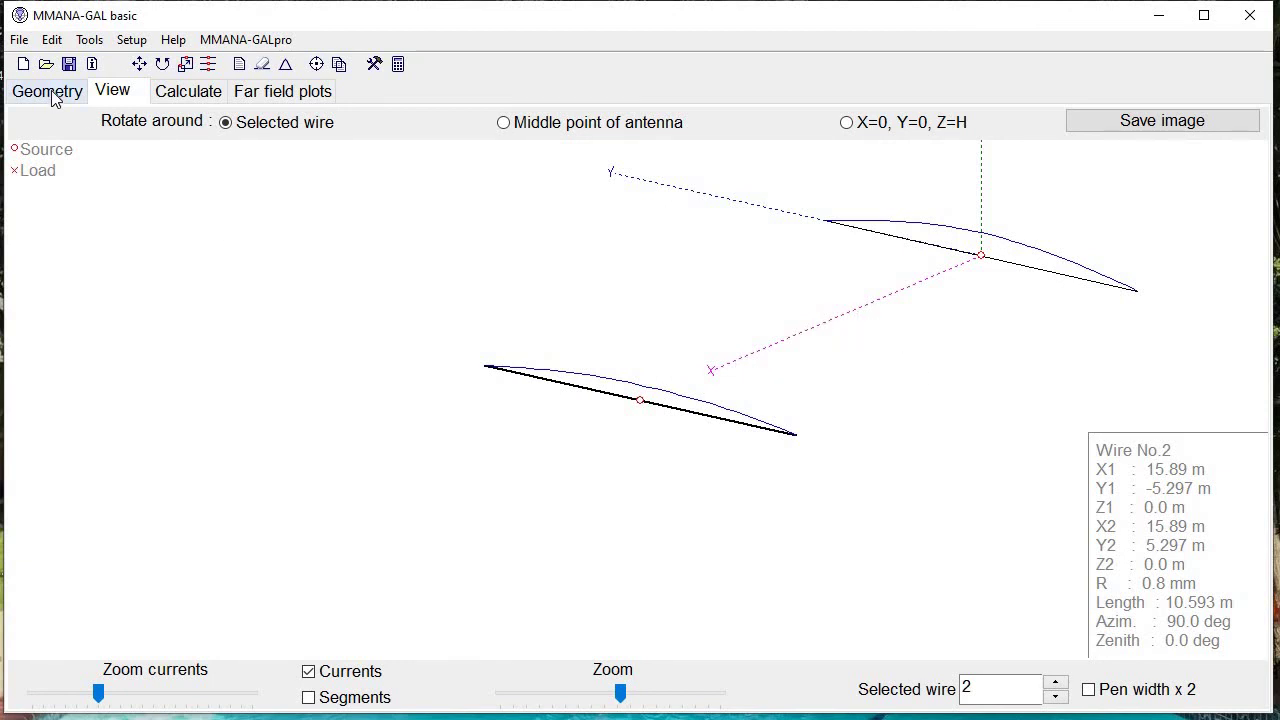
pyautogui.click(272, 93)
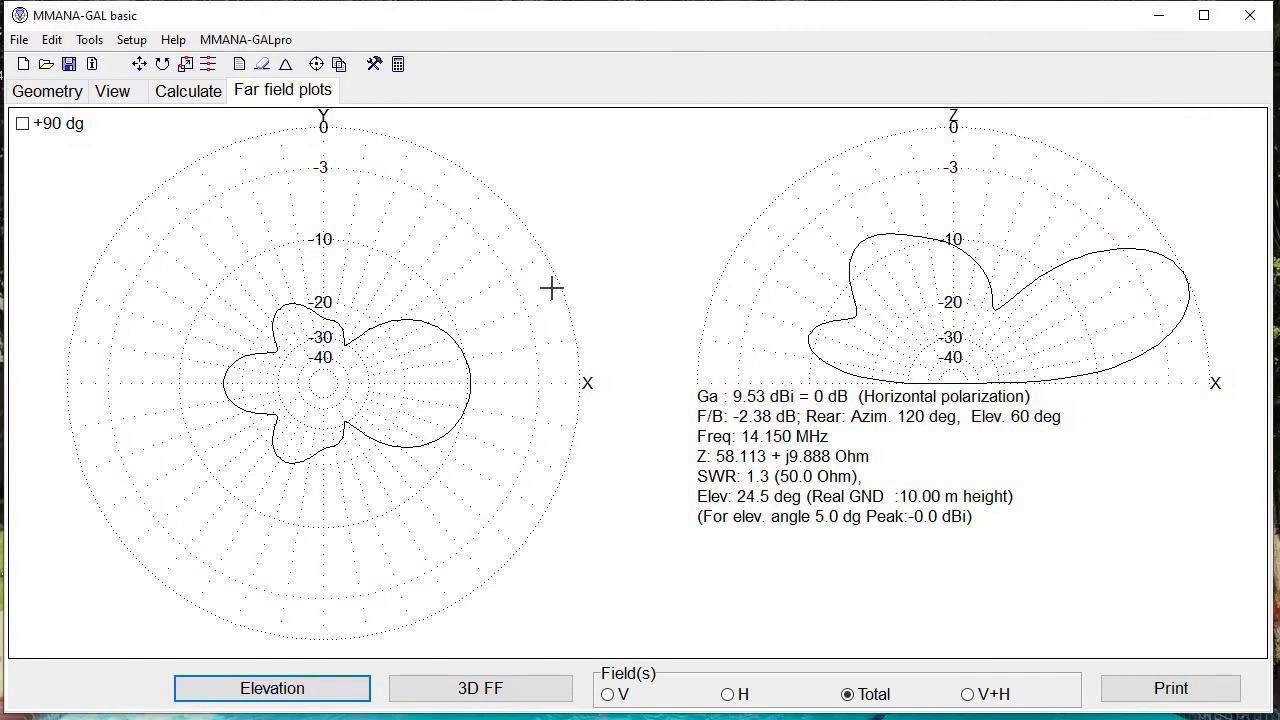
pyautogui.click(112, 92)
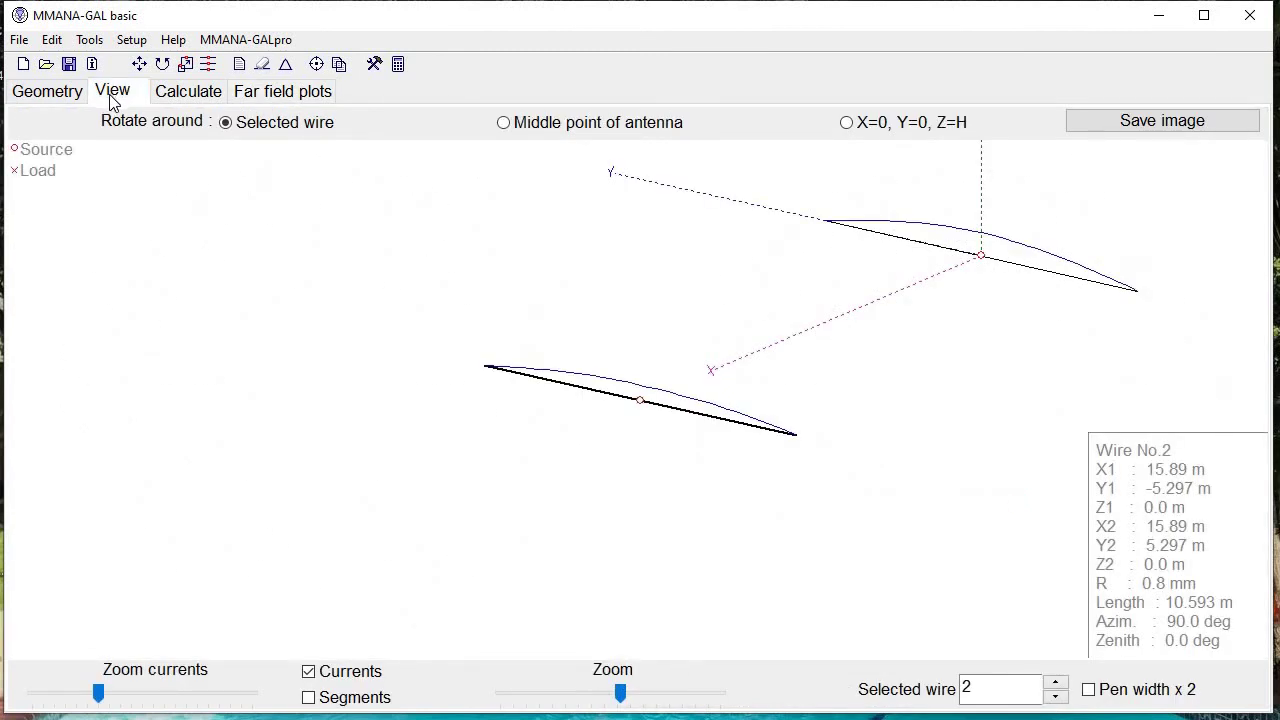
pyautogui.click(55, 94)
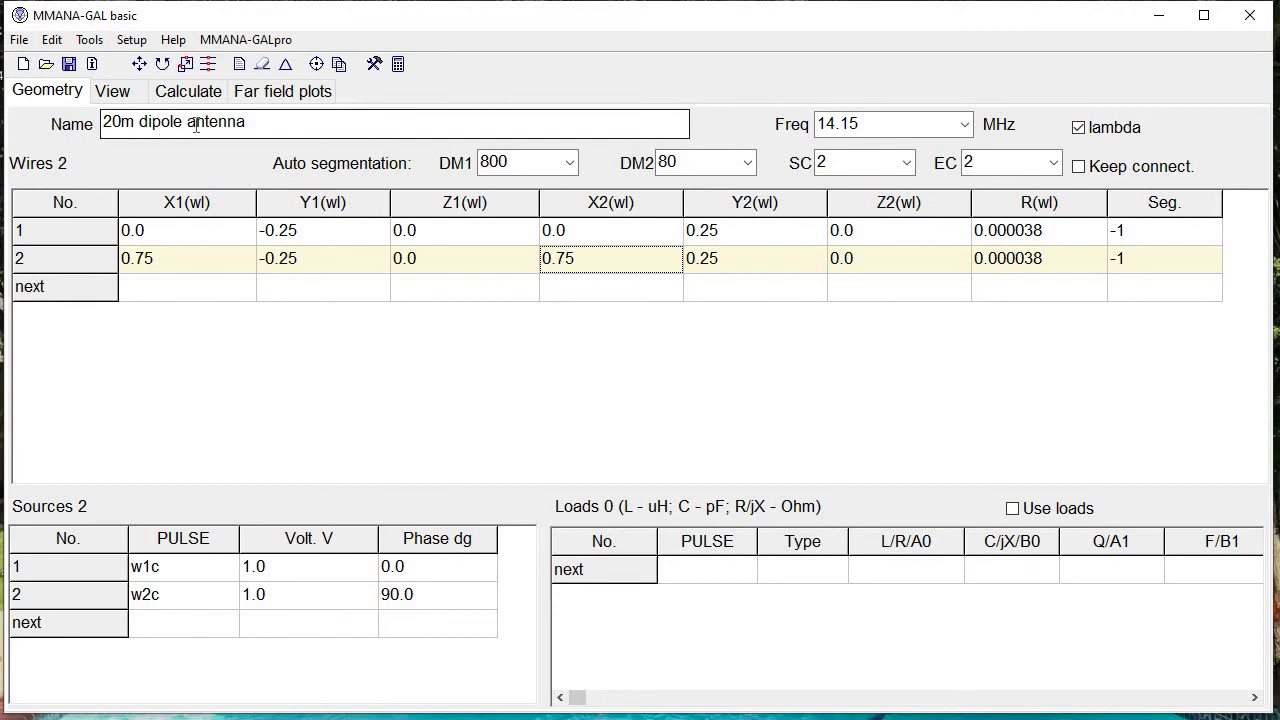
# - Rename the model to '20m phased dipole array antenna' and save it as a .maa file
pyautogui.click(141, 124)
pyautogui.write('phased dipole ')
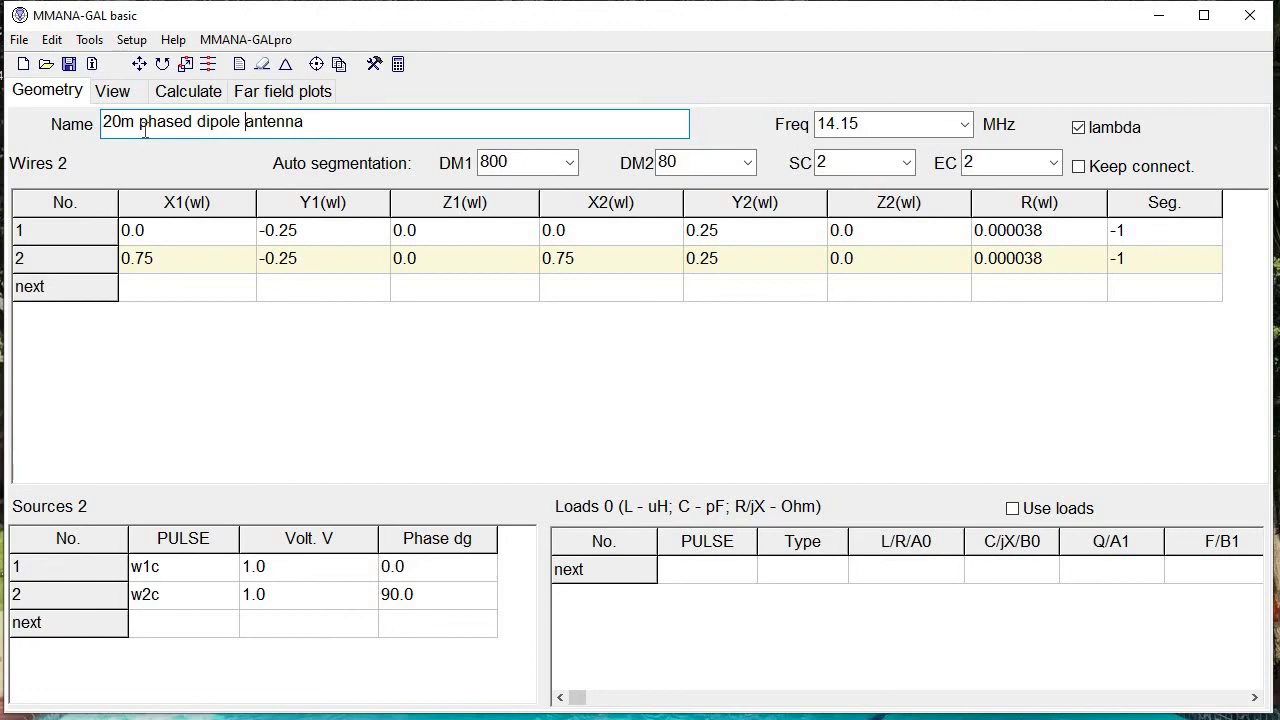
pyautogui.write('array')
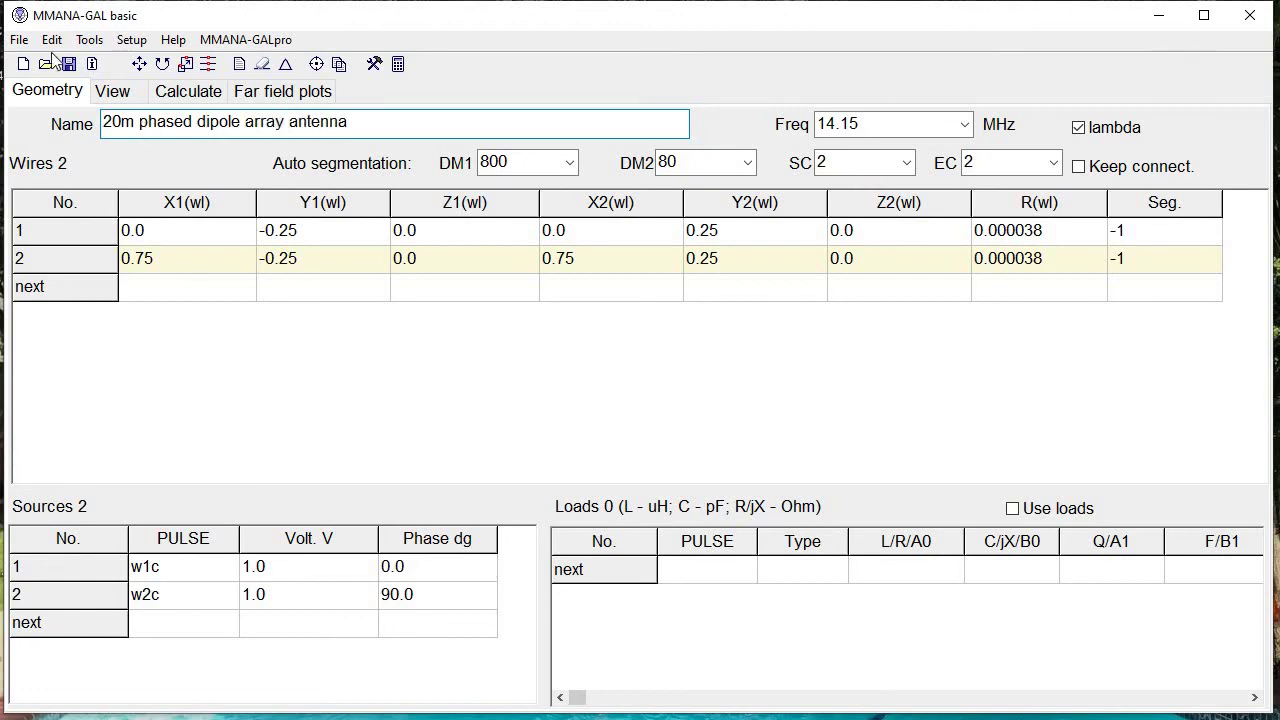
pyautogui.click(20, 42)
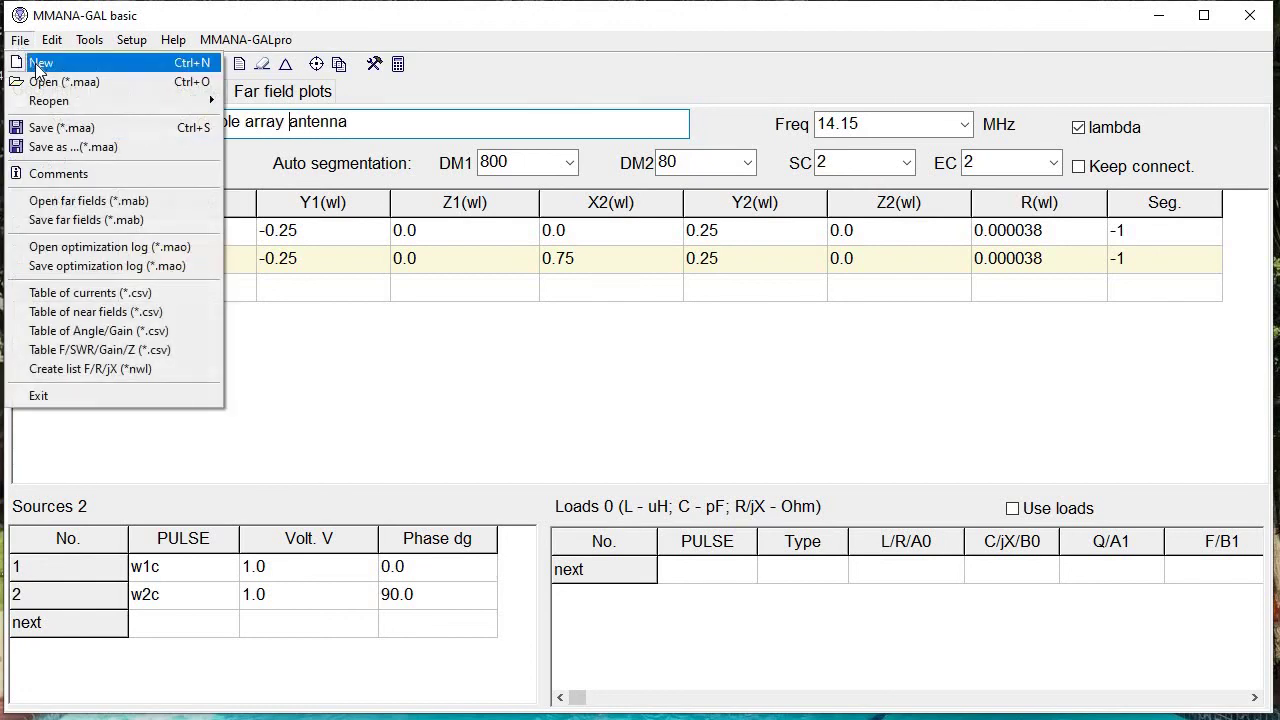
pyautogui.click(65, 133)
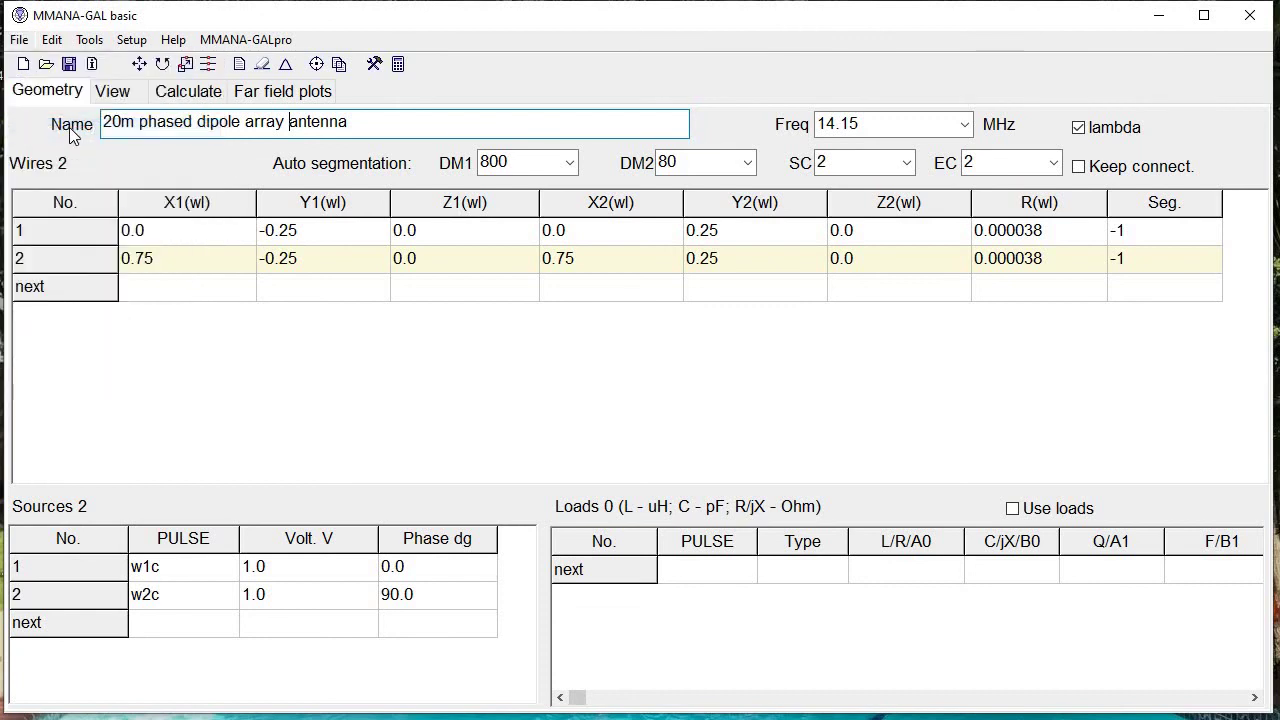